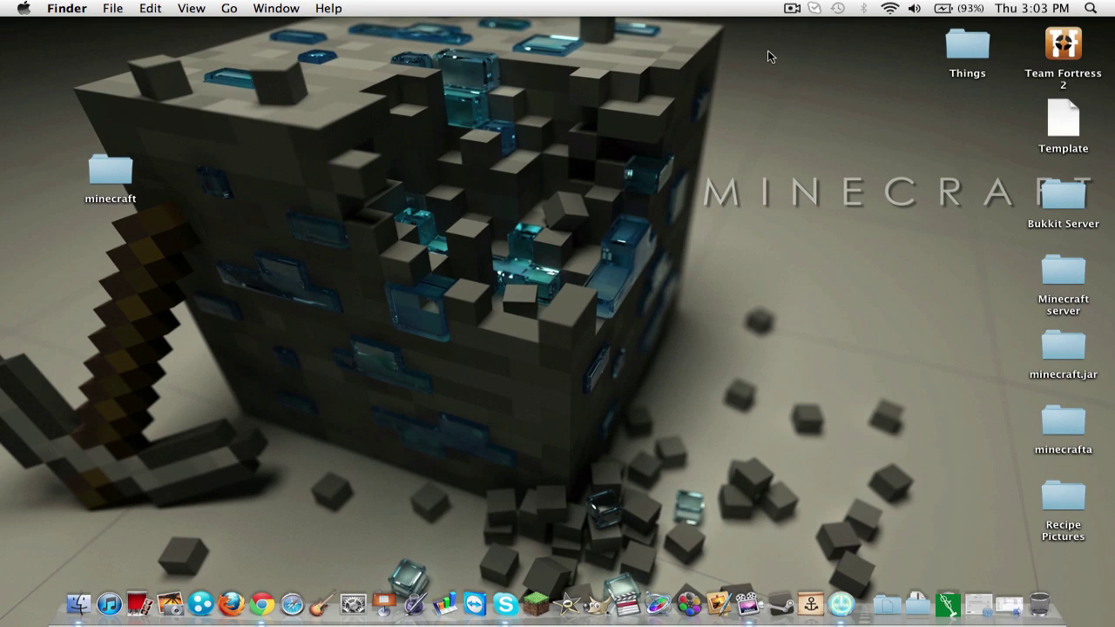
Unpack zombe's_modpack-v4.28_MC.beta.1.7_01.zip in the Downloads folder and close the Downloads window.
click(917, 604)
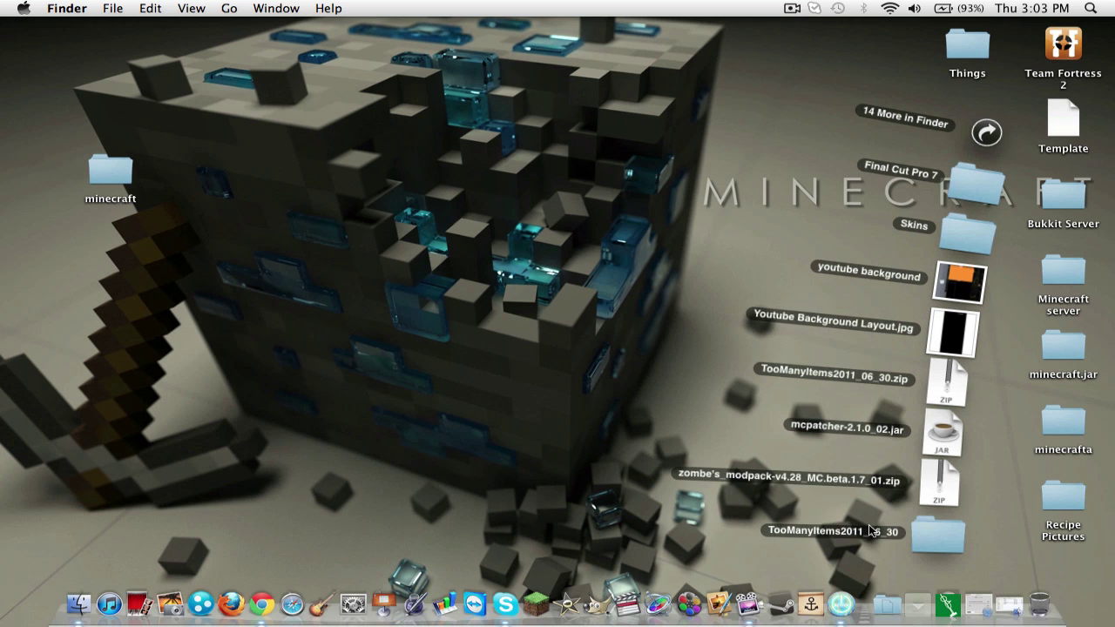
click(943, 499)
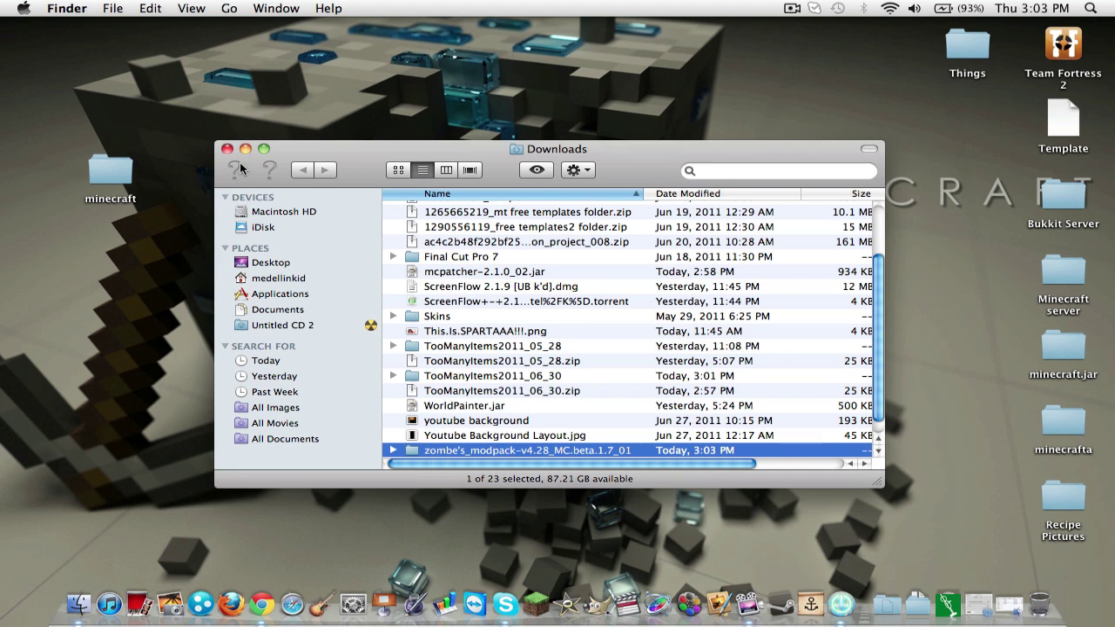
click(226, 149)
Run mcpatcher-2.1.0_02.jar from Downloads and patch Minecraft with HD Textures, HD Font and Better Grass, closing the patcher when done.
click(913, 589)
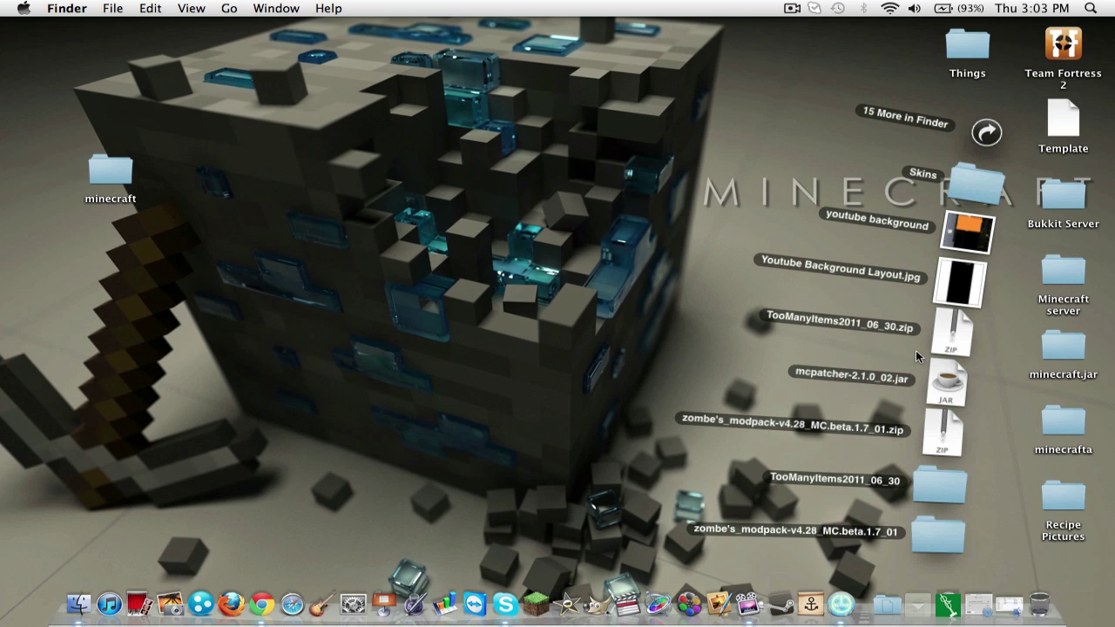
click(945, 381)
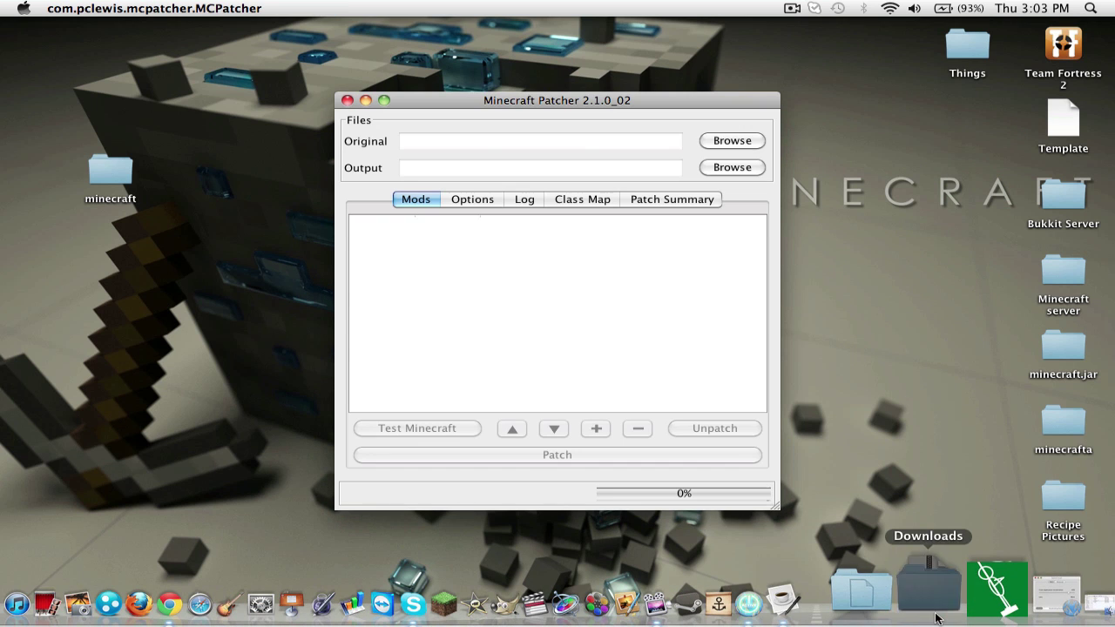
click(932, 601)
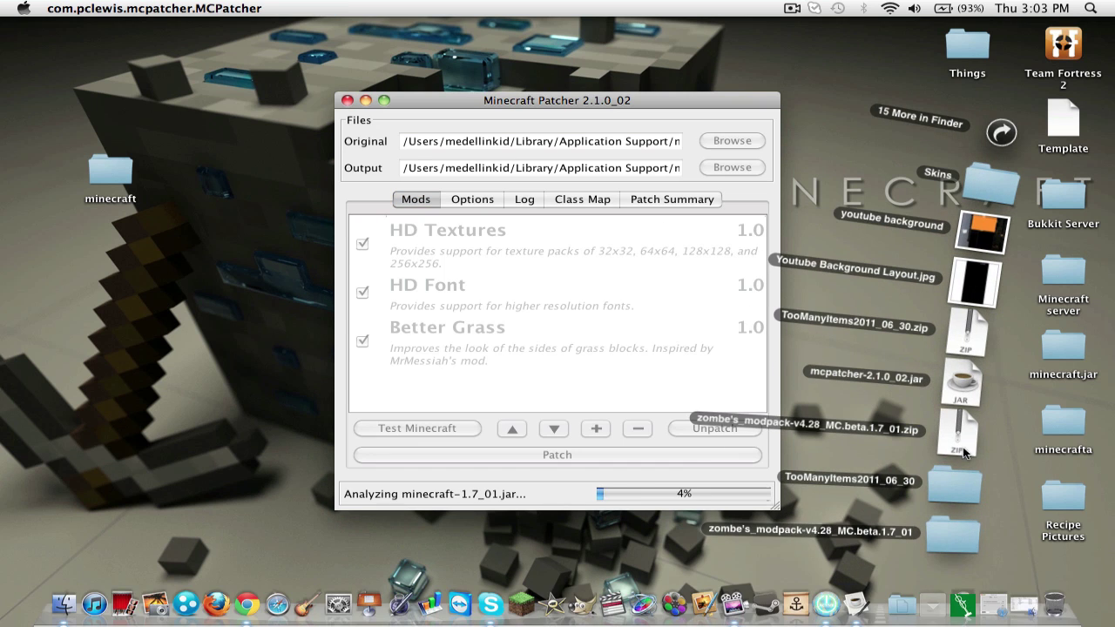
click(927, 613)
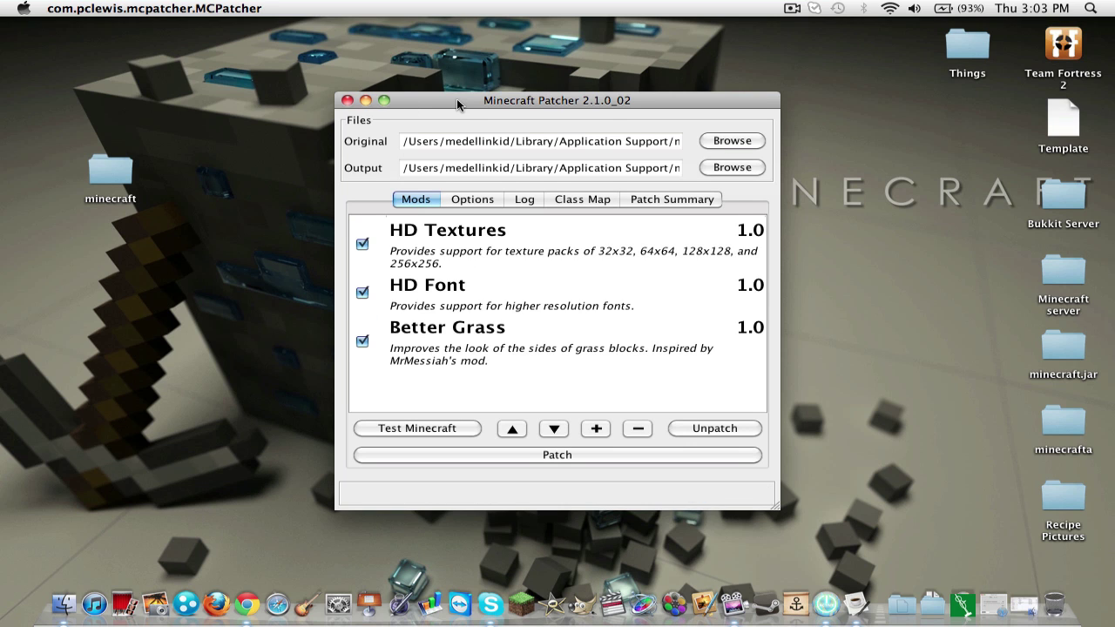
drag(455, 101, 443, 90)
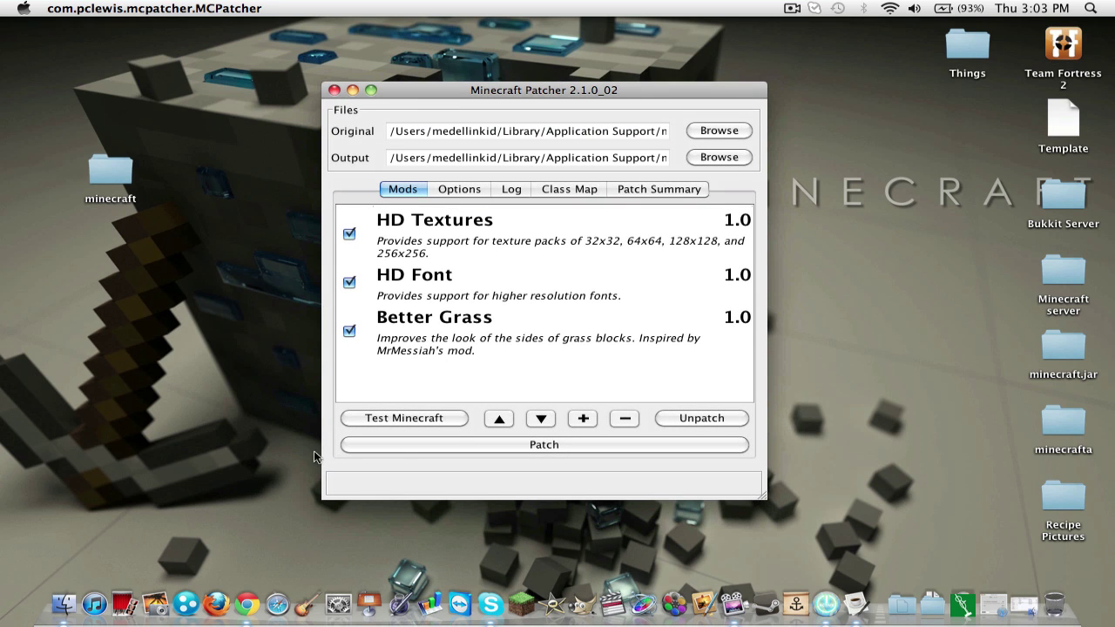
click(546, 445)
click(333, 91)
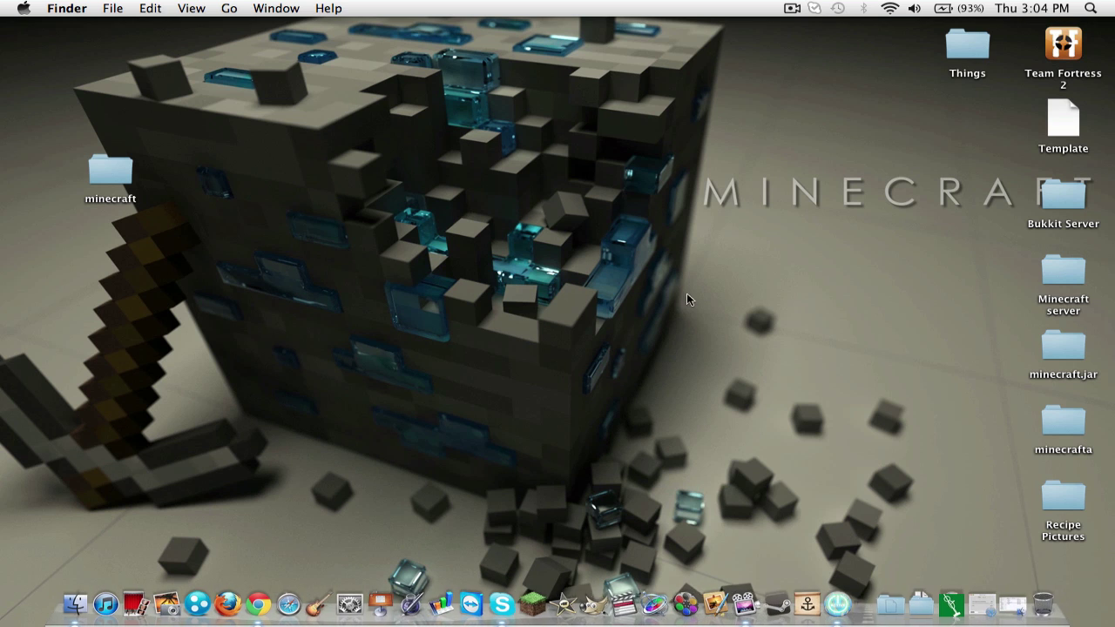
Open the extracted TooManyItems2011_06_30 folder from Downloads to show its class files.
click(910, 587)
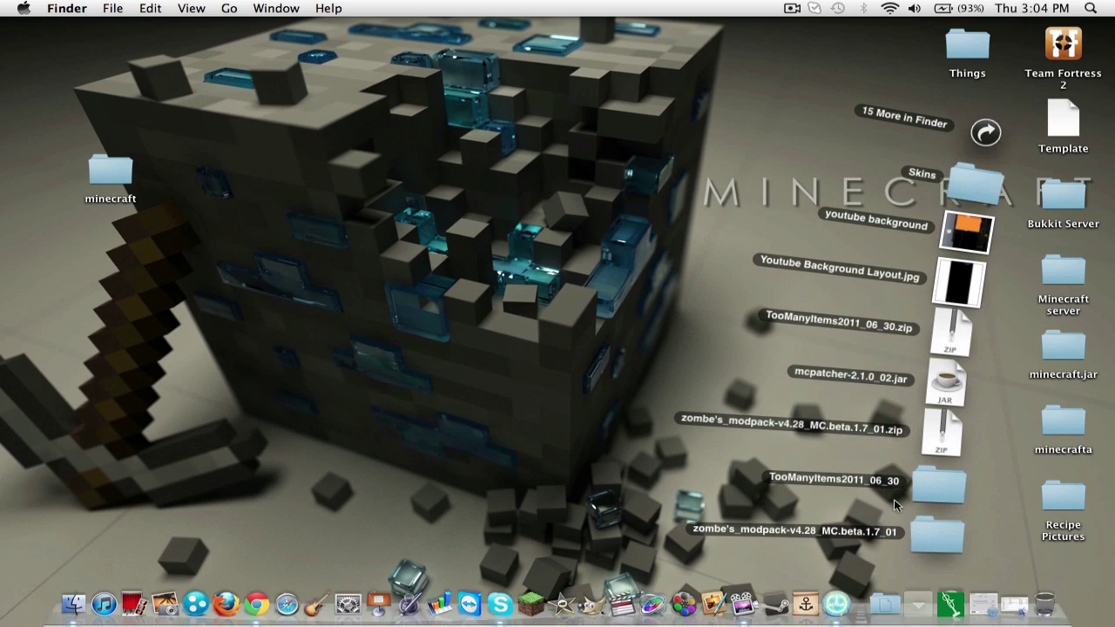
click(935, 480)
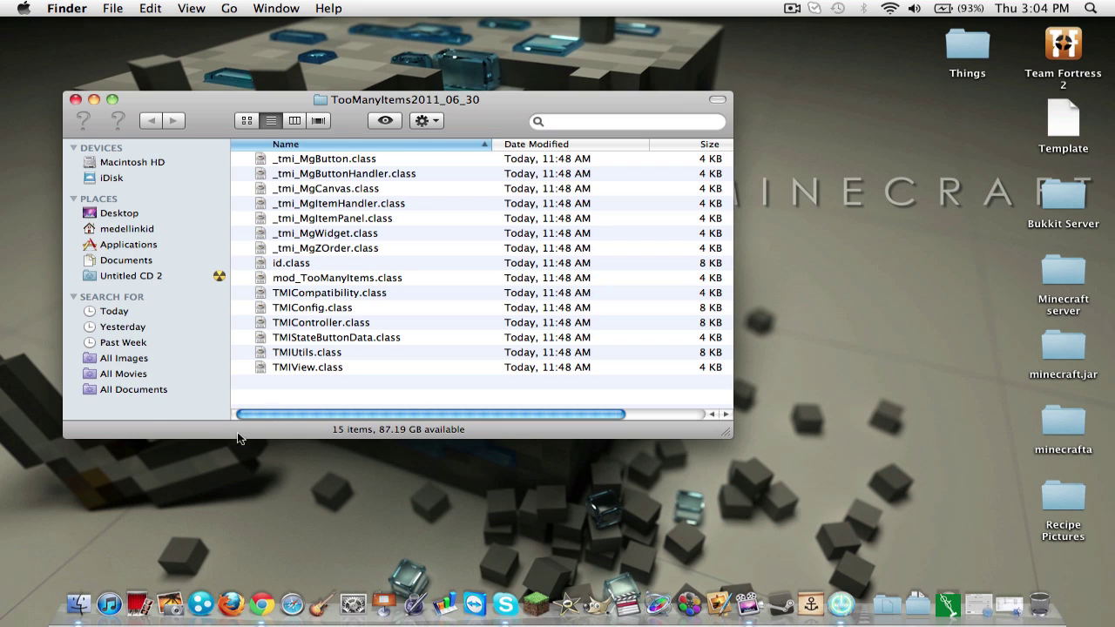
click(316, 365)
click(313, 382)
In the other Finder window, go from the home folder through Library, Application Support and minecraft to the bin folder.
right_click(79, 603)
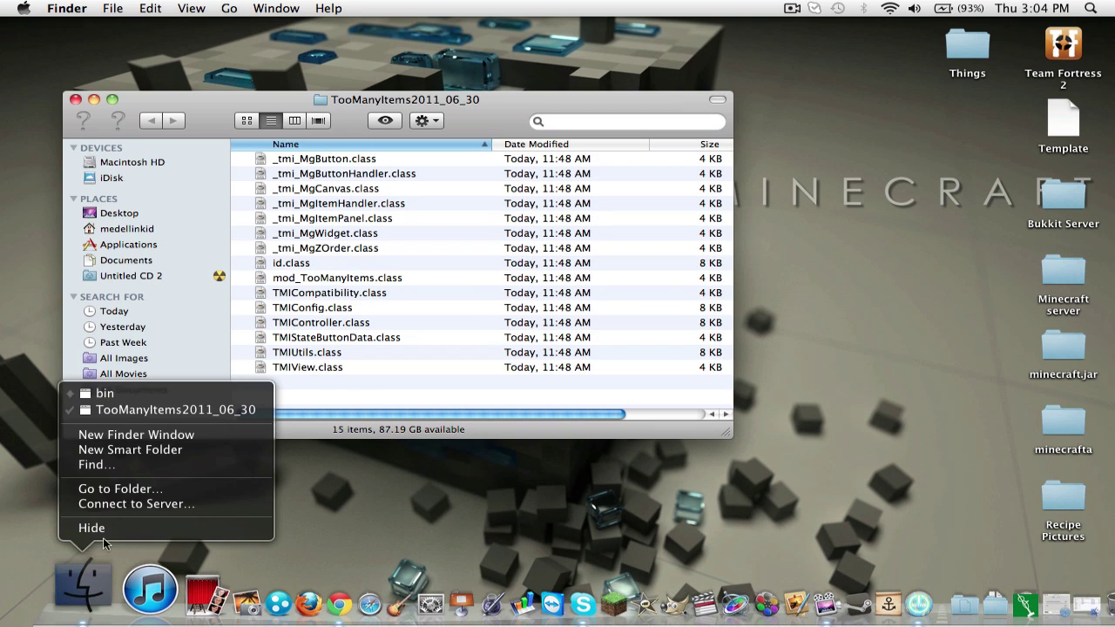
click(126, 393)
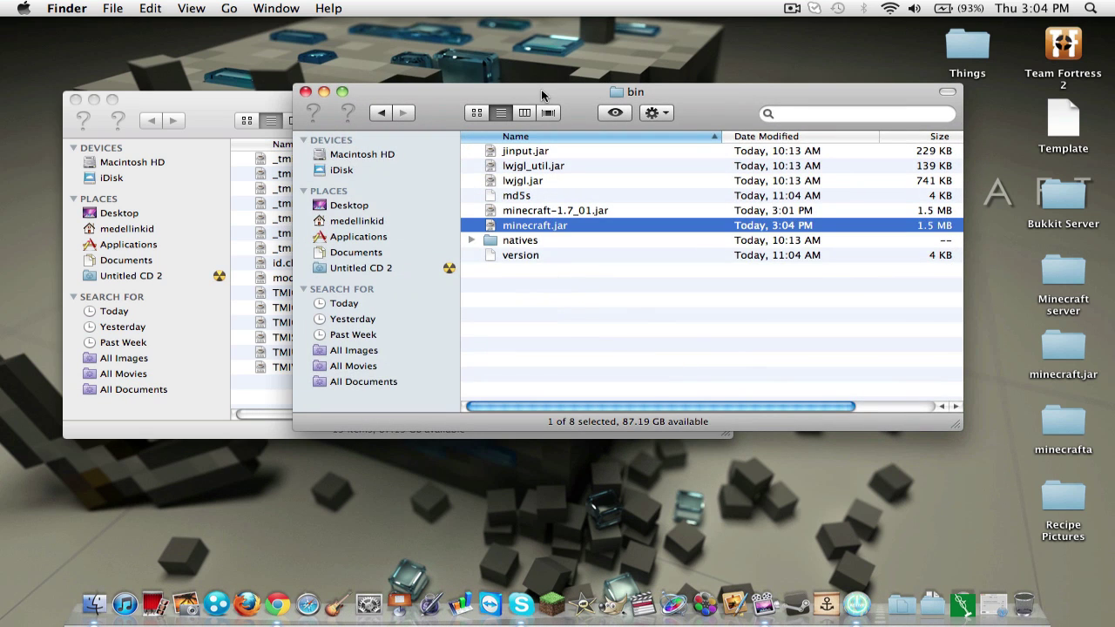
drag(541, 88, 581, 84)
click(375, 218)
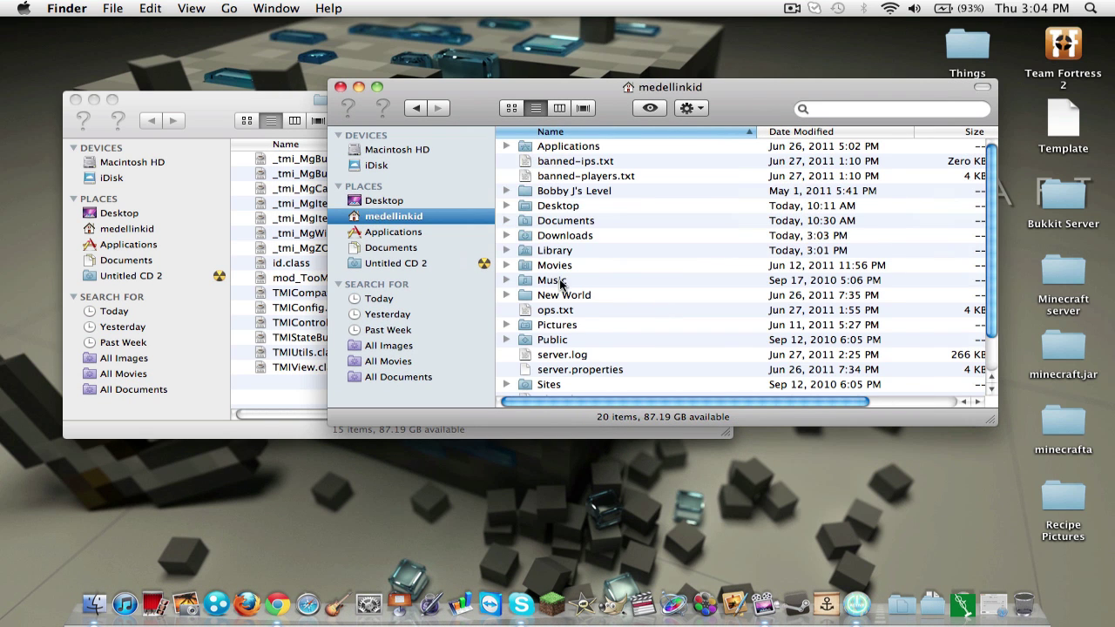
double_click(571, 252)
double_click(575, 162)
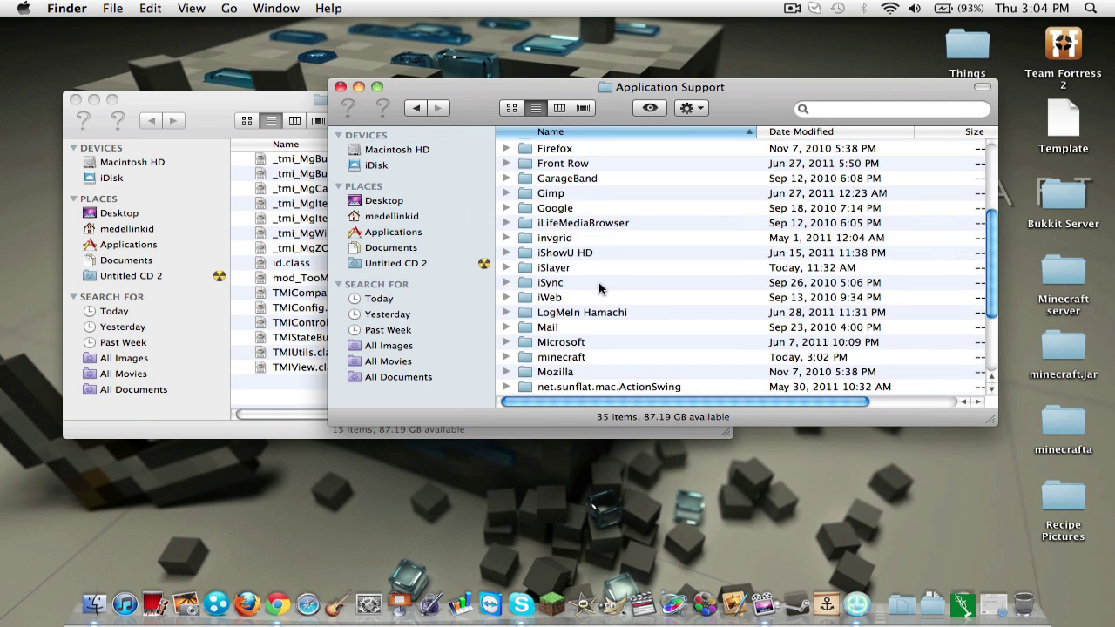
double_click(557, 358)
click(560, 153)
double_click(560, 154)
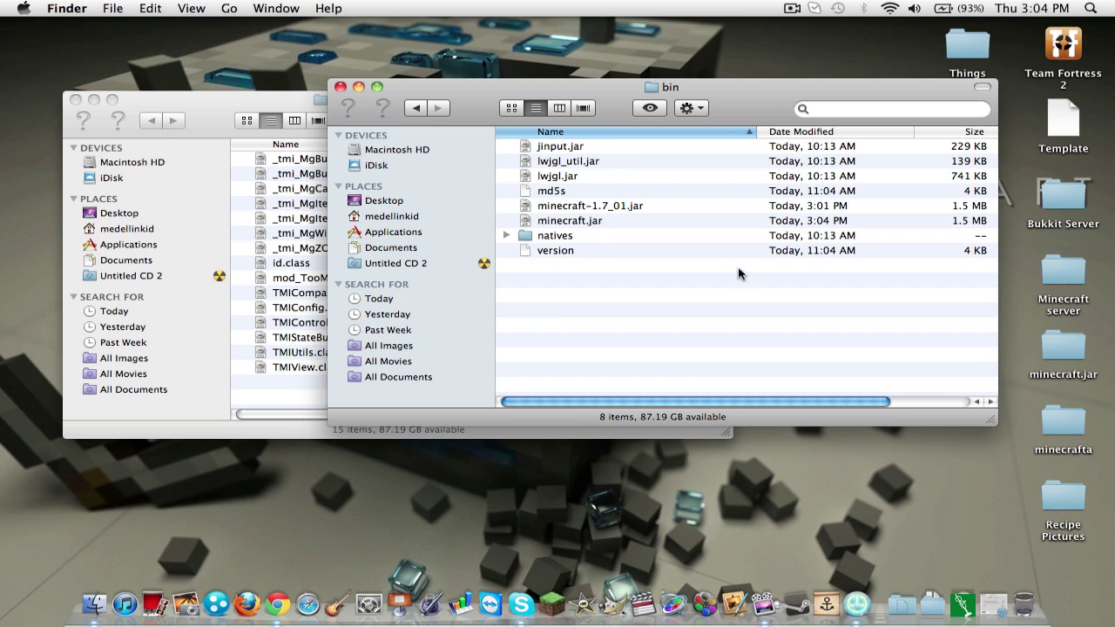
Compress minecraft.jar in the bin folder into a zip archive.
right_click(583, 225)
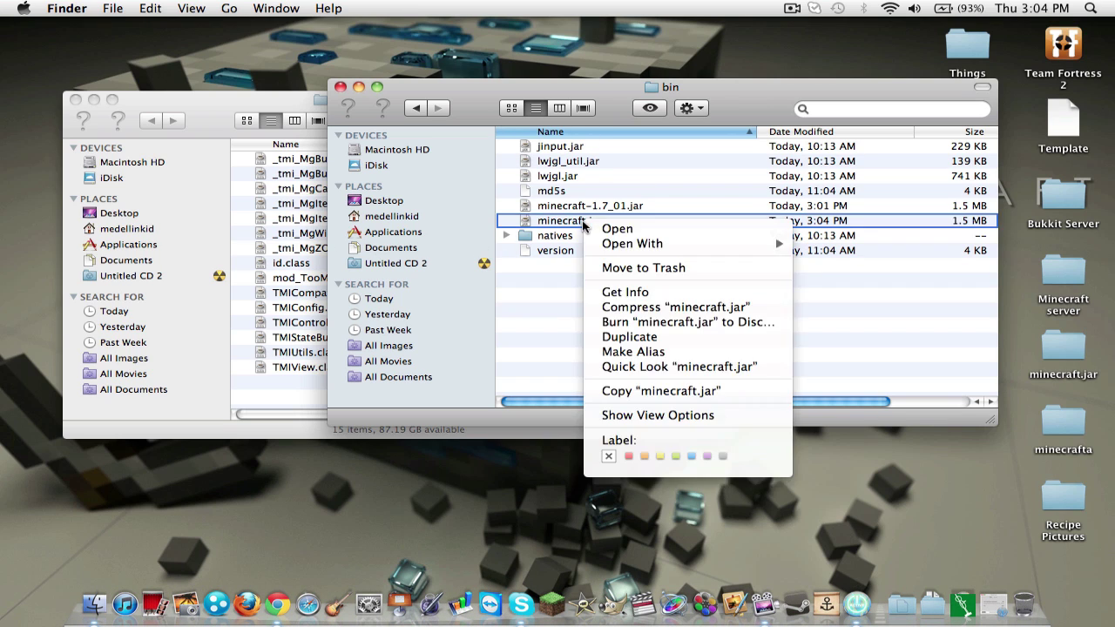
click(554, 272)
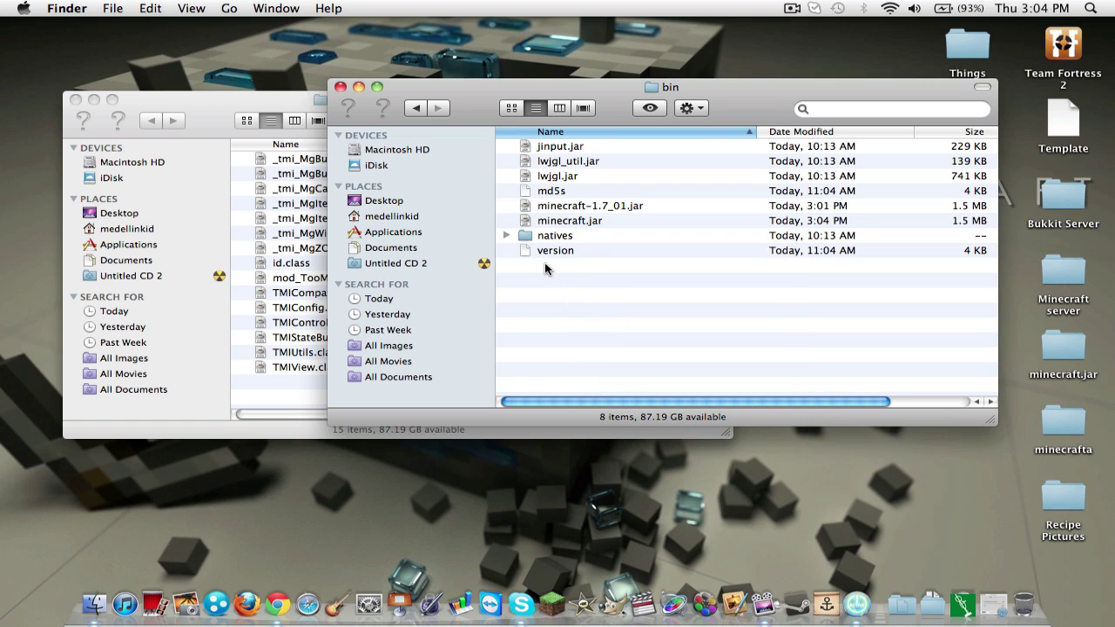
right_click(568, 225)
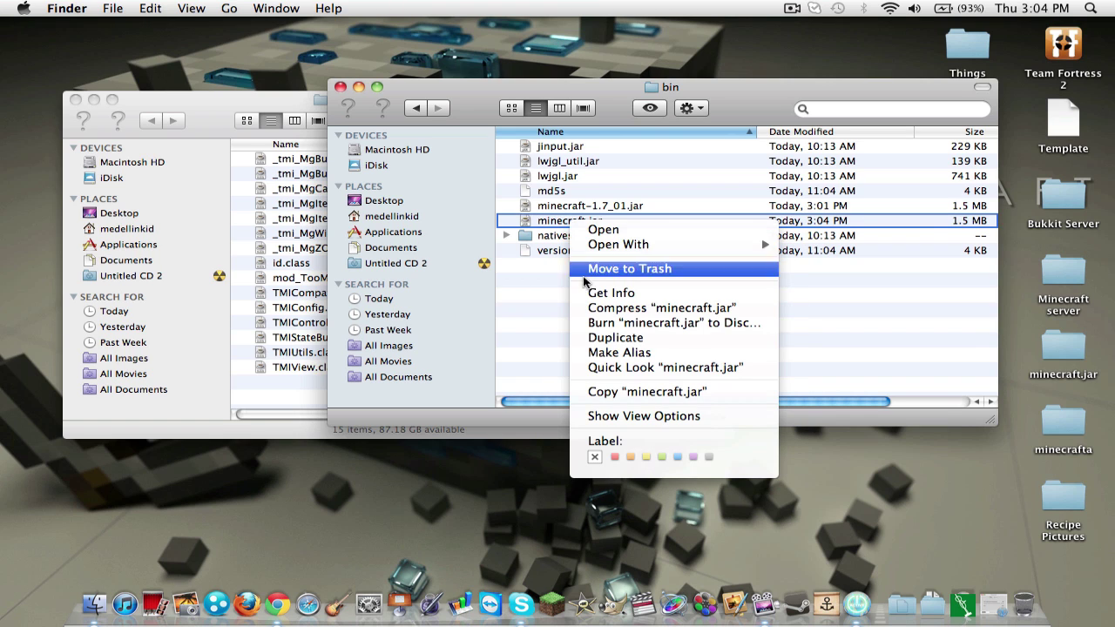
click(598, 308)
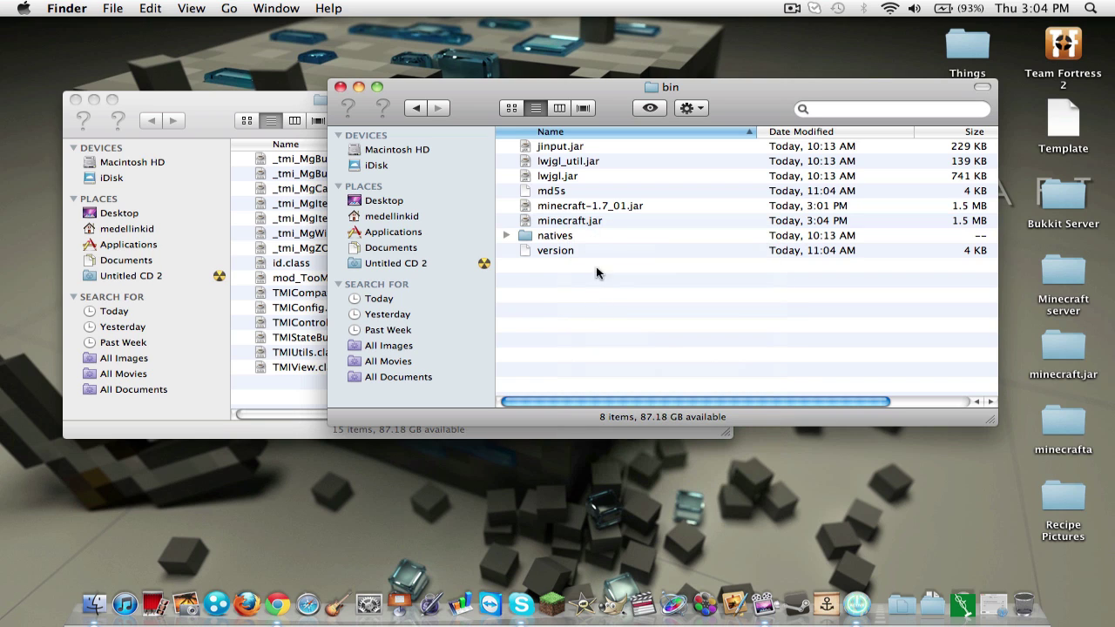
Rename the original minecraft.jar as minecraftbackup.jar and move it from the bin folder to the desktop.
click(577, 225)
key(Return)
text(minecraft)
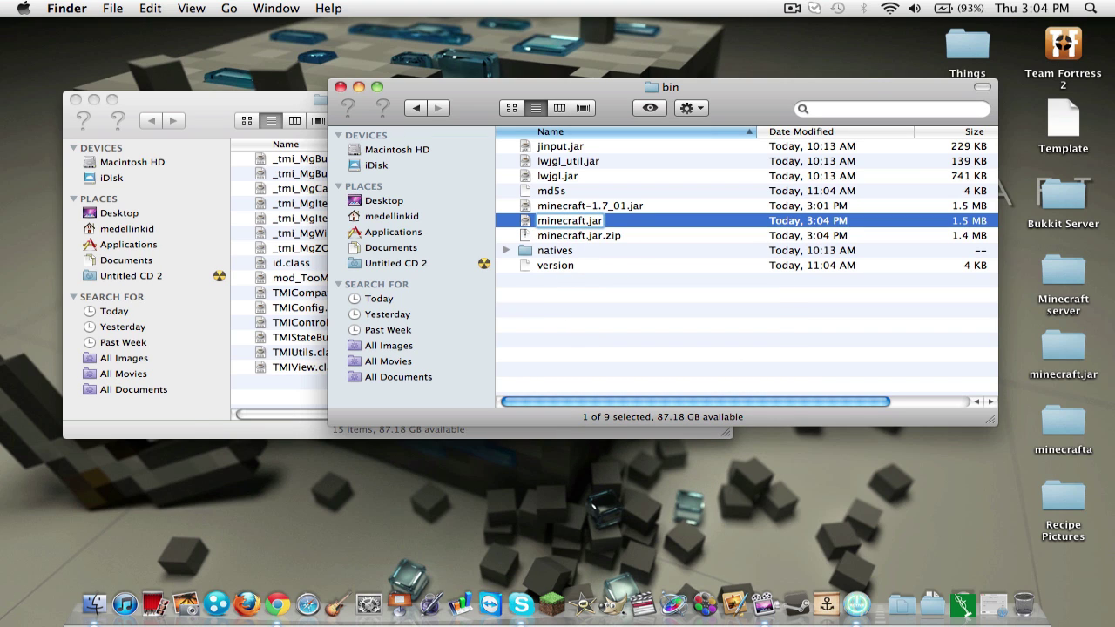
text(backup)
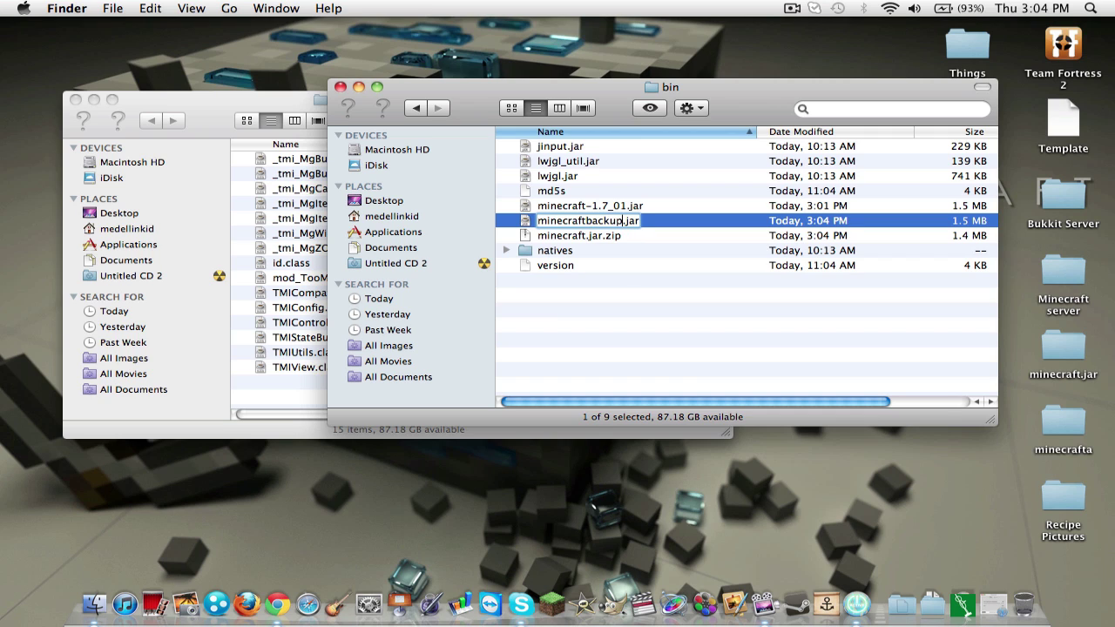
click(621, 324)
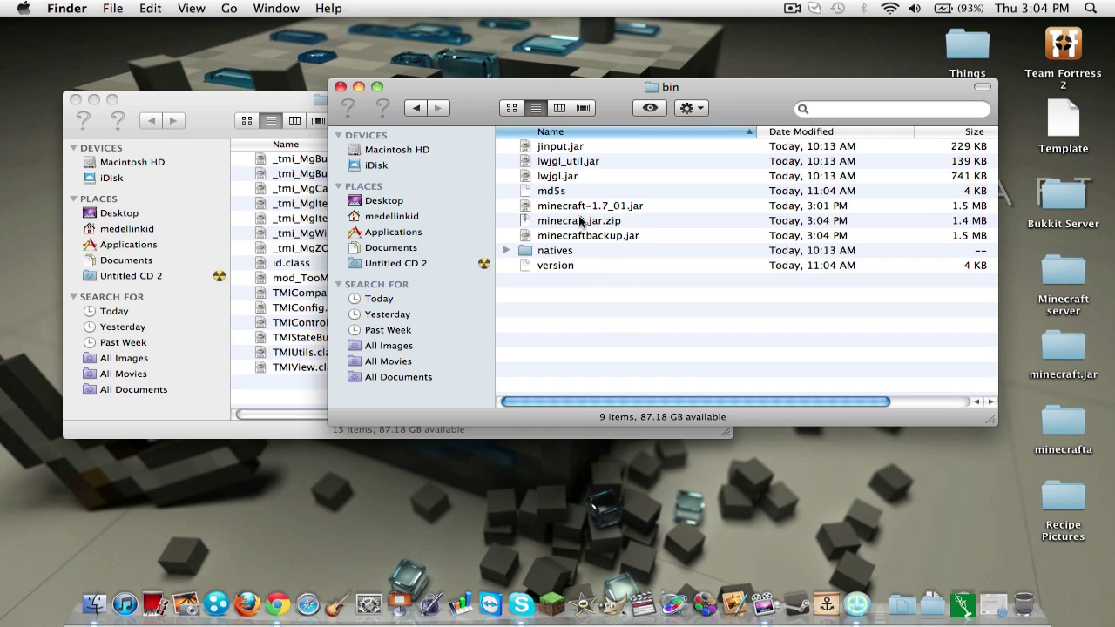
click(579, 220)
click(581, 308)
drag(567, 235, 929, 463)
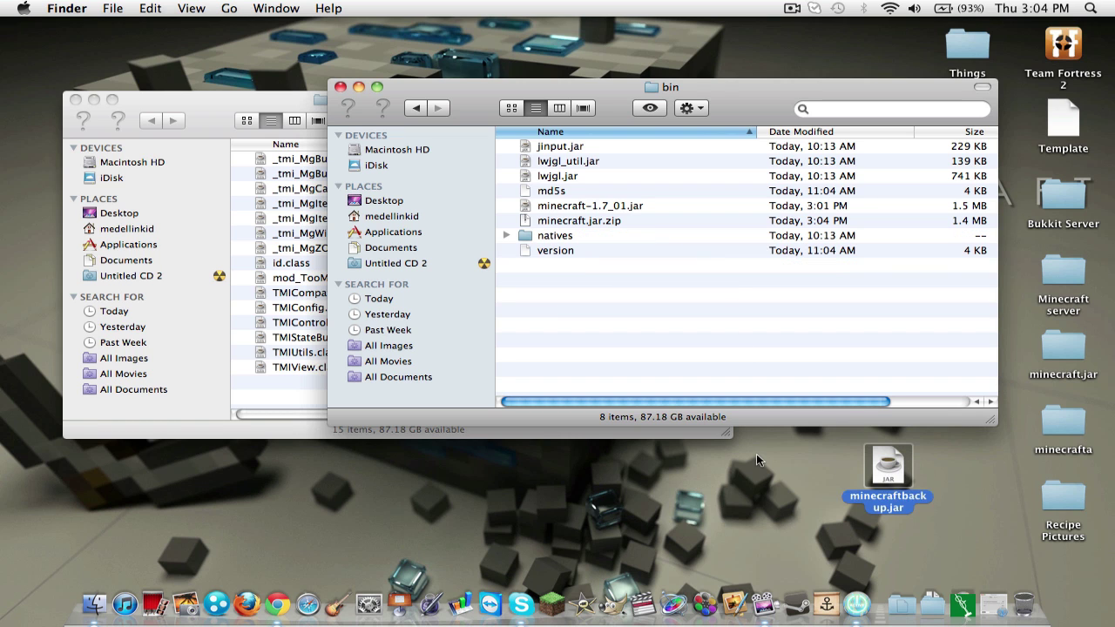
Extract minecraft.jar.zip in the bin folder and move the zip archive to the Trash.
double_click(554, 223)
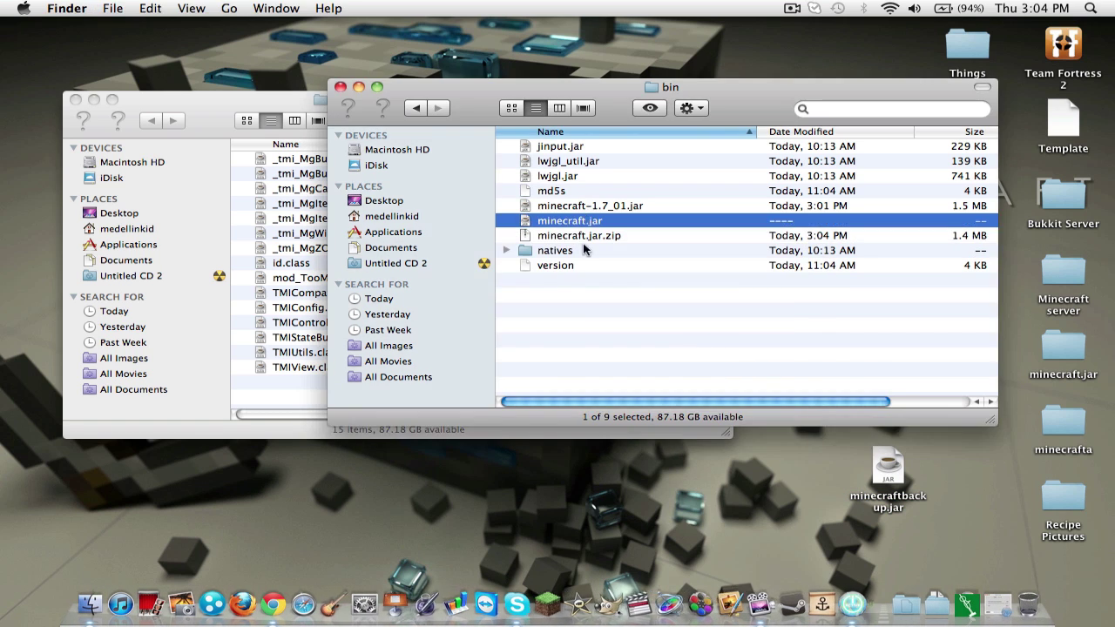
right_click(546, 235)
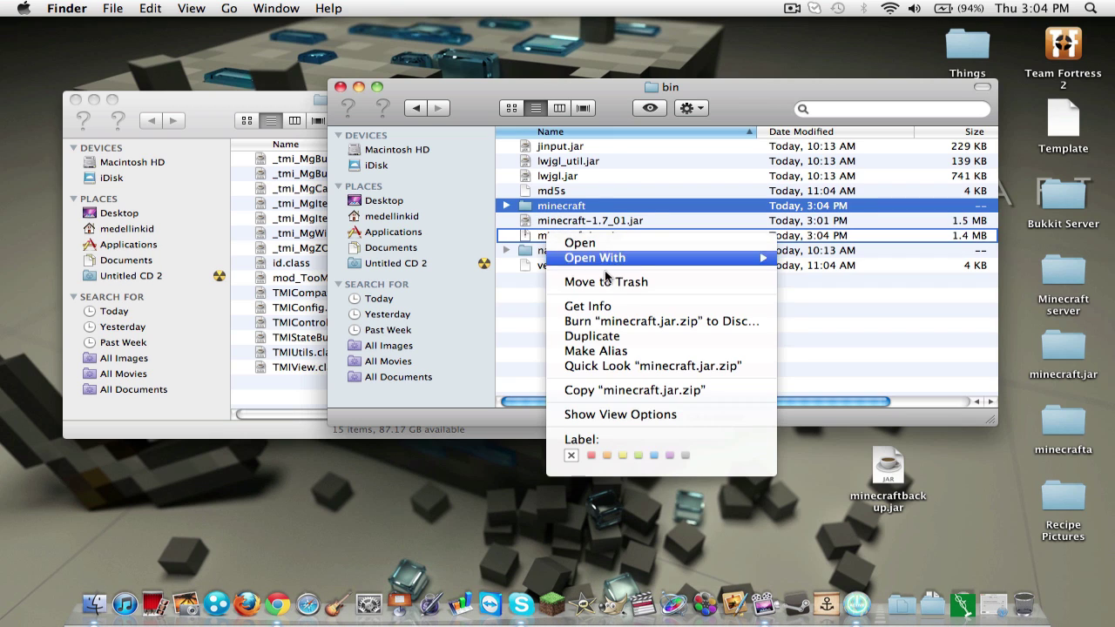
click(610, 281)
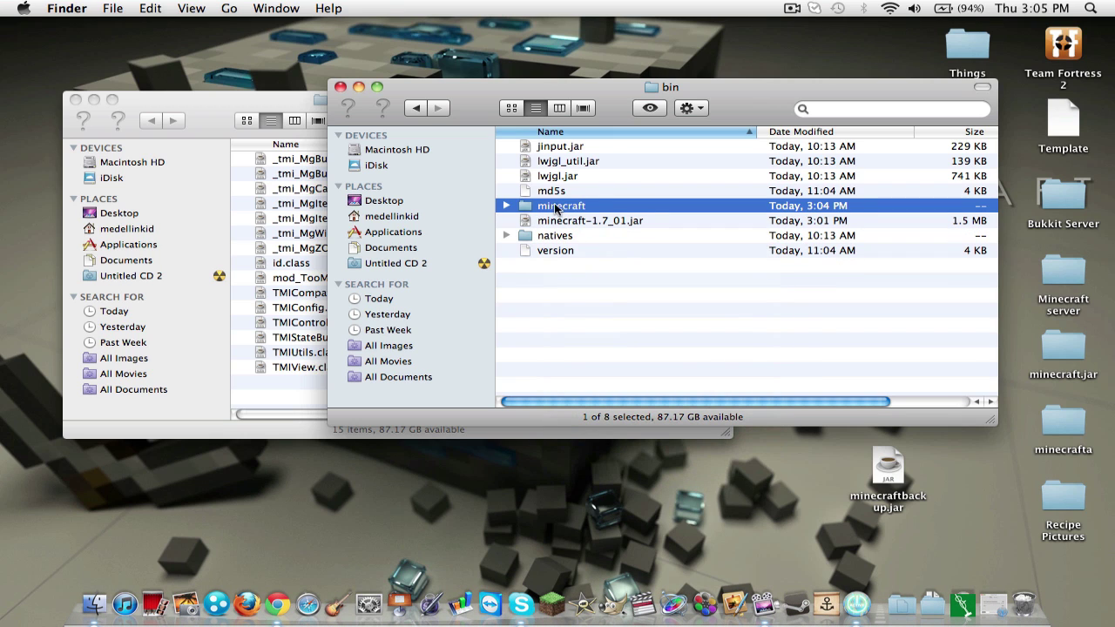
Rename the extracted minecraft folder as minecraft.jar and accept adding the .jar extension.
click(554, 207)
text(minecraf)
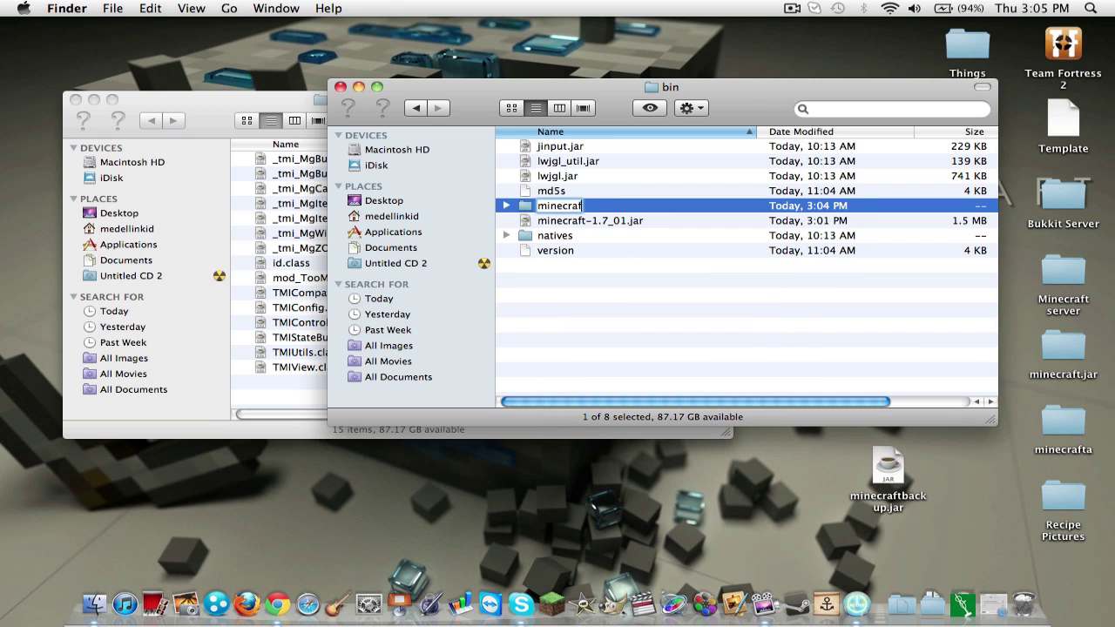
text(t.jar)
key(Return)
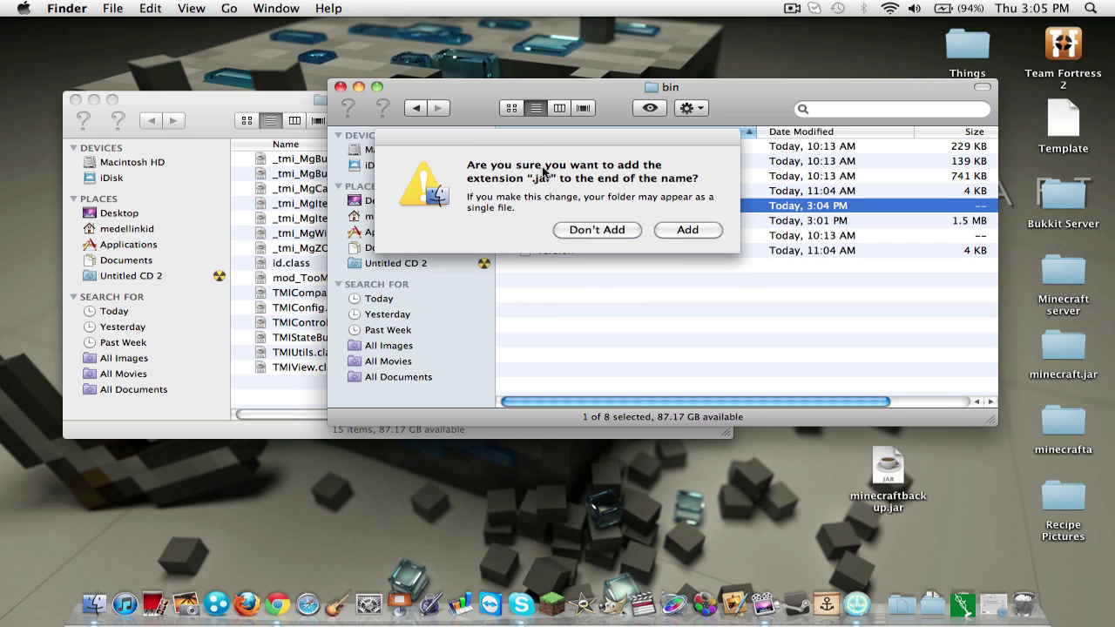
click(664, 230)
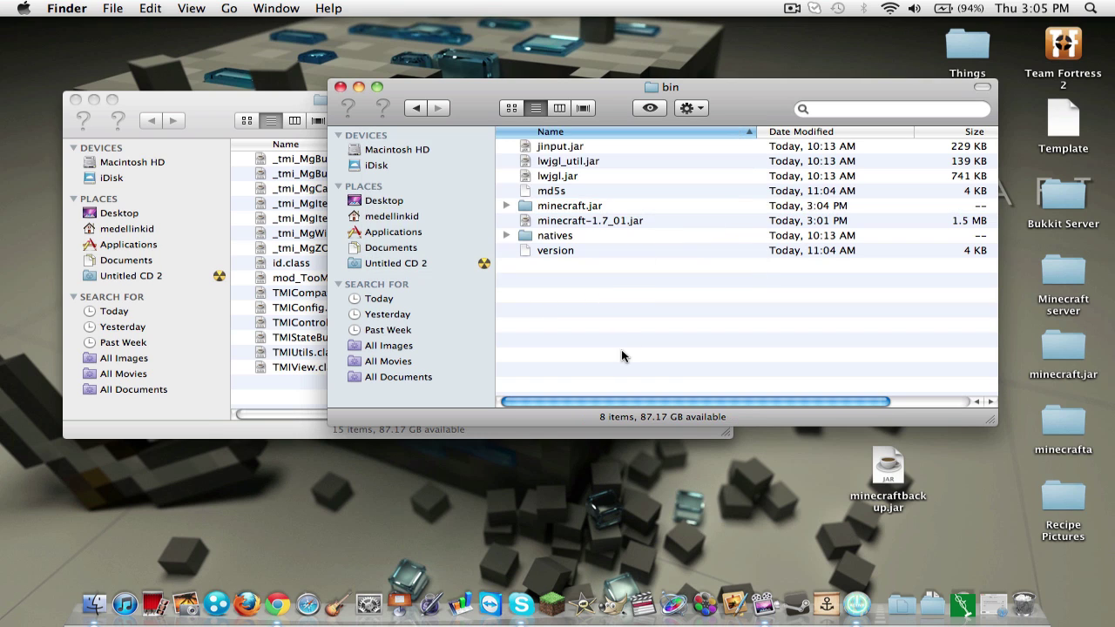
Open the minecraft.jar folder, arrange its contents by kind, and shift its window to uncover the TooManyItems files.
double_click(580, 209)
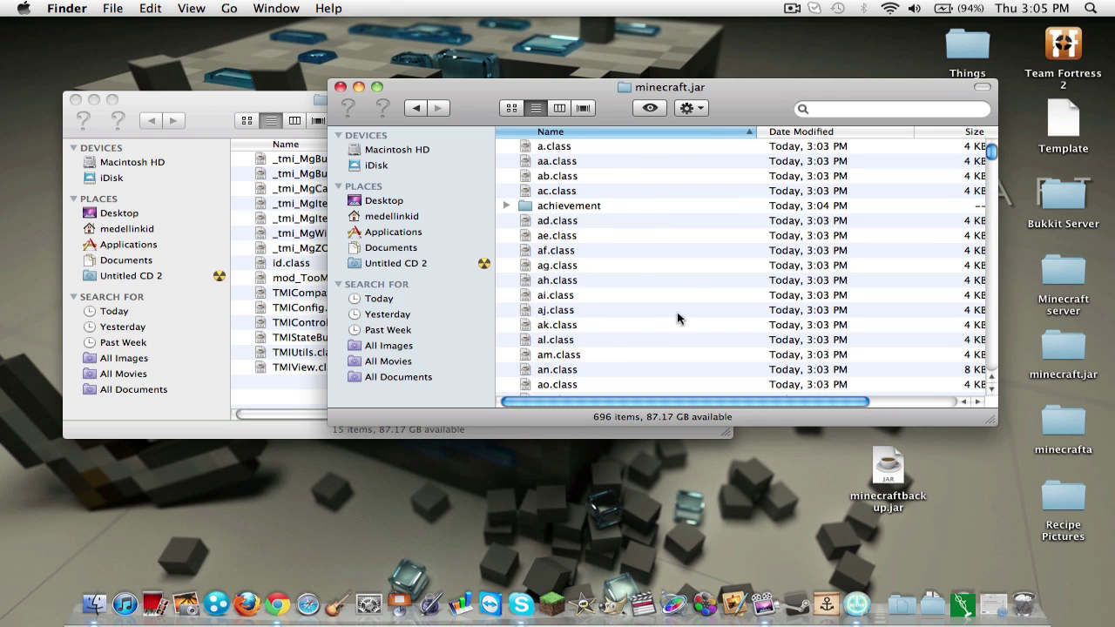
click(700, 111)
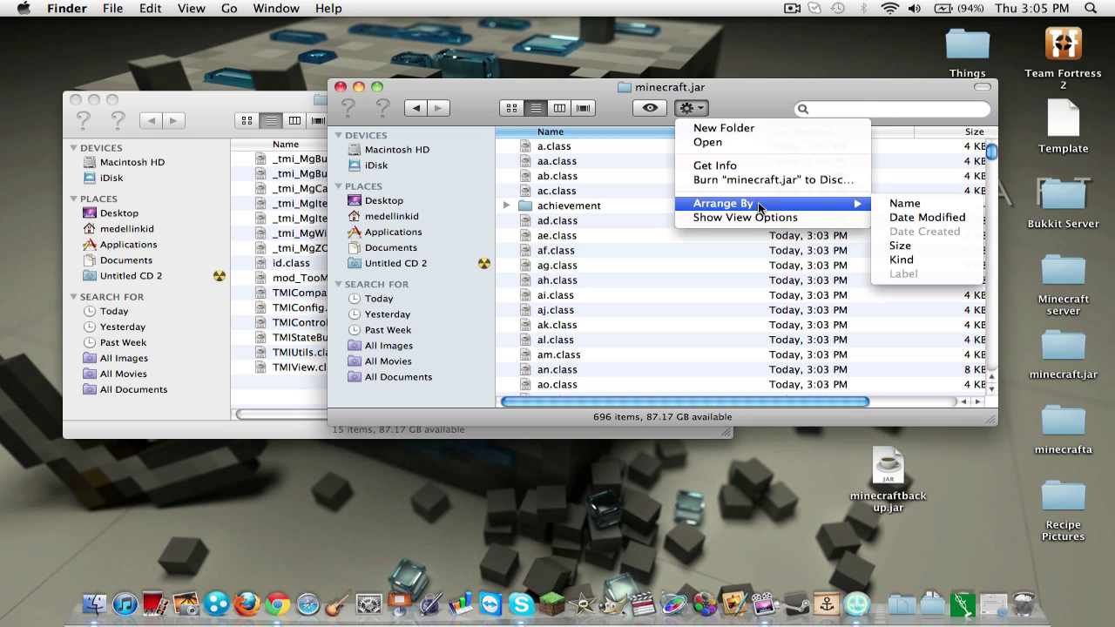
mouse_move(836, 203)
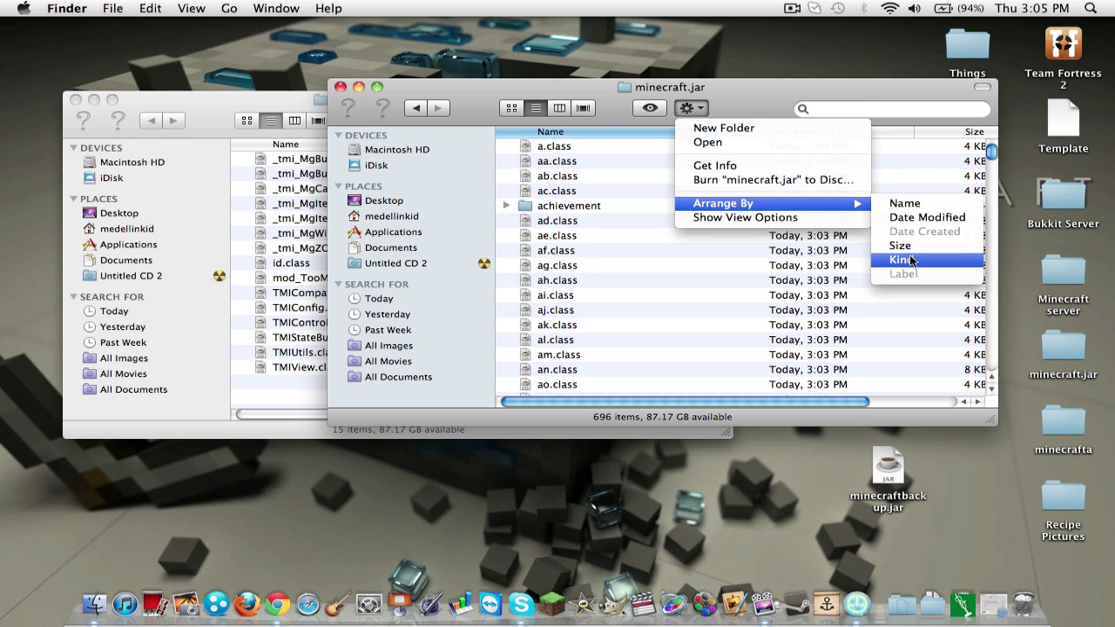
click(911, 259)
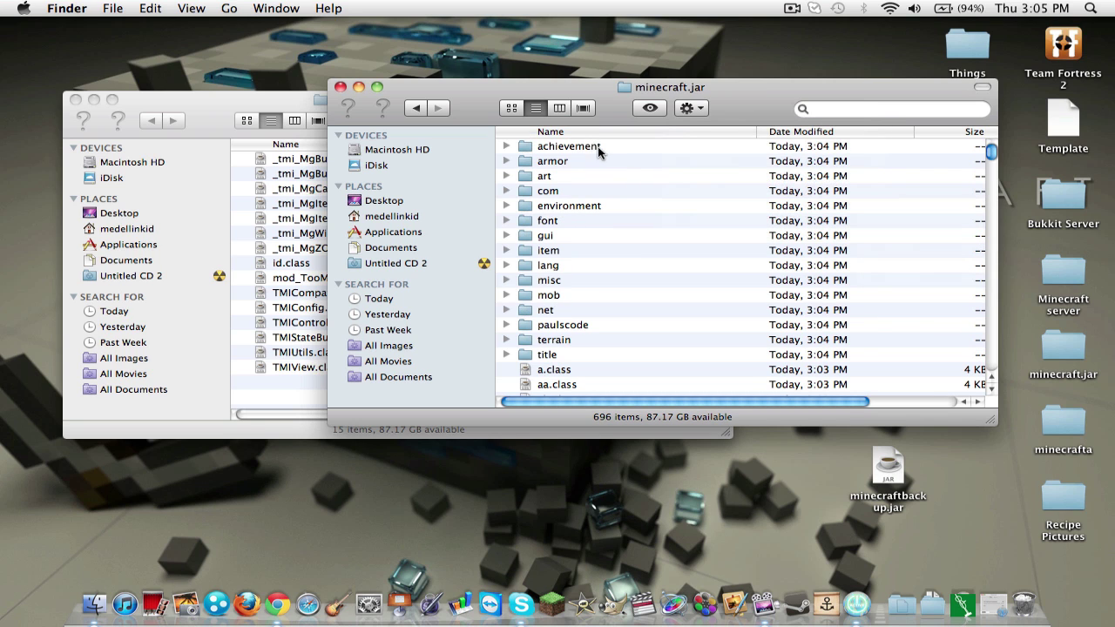
click(598, 147)
click(541, 356)
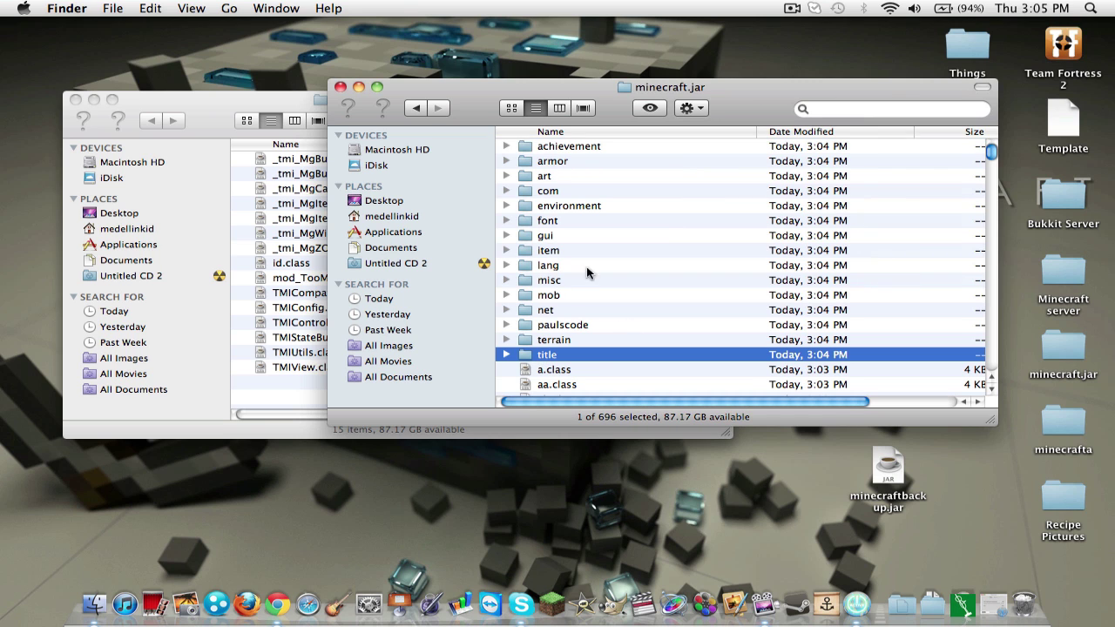
drag(496, 92, 537, 81)
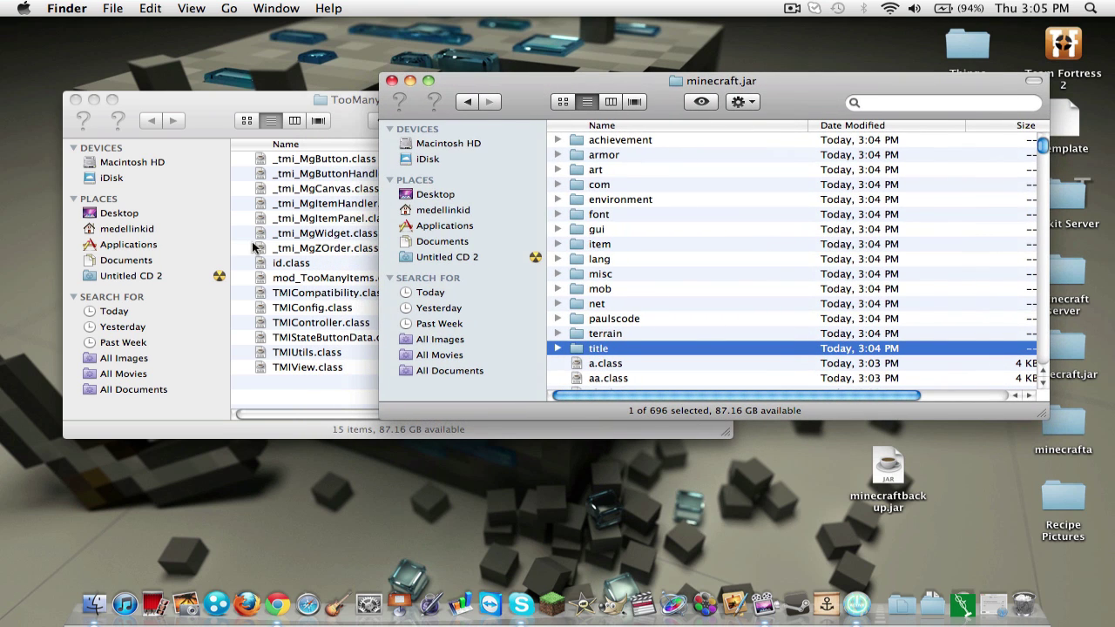
Copy all files from the TooManyItems2011_06_30 folder into the minecraft.jar folder, replacing the existing id.class.
click(314, 381)
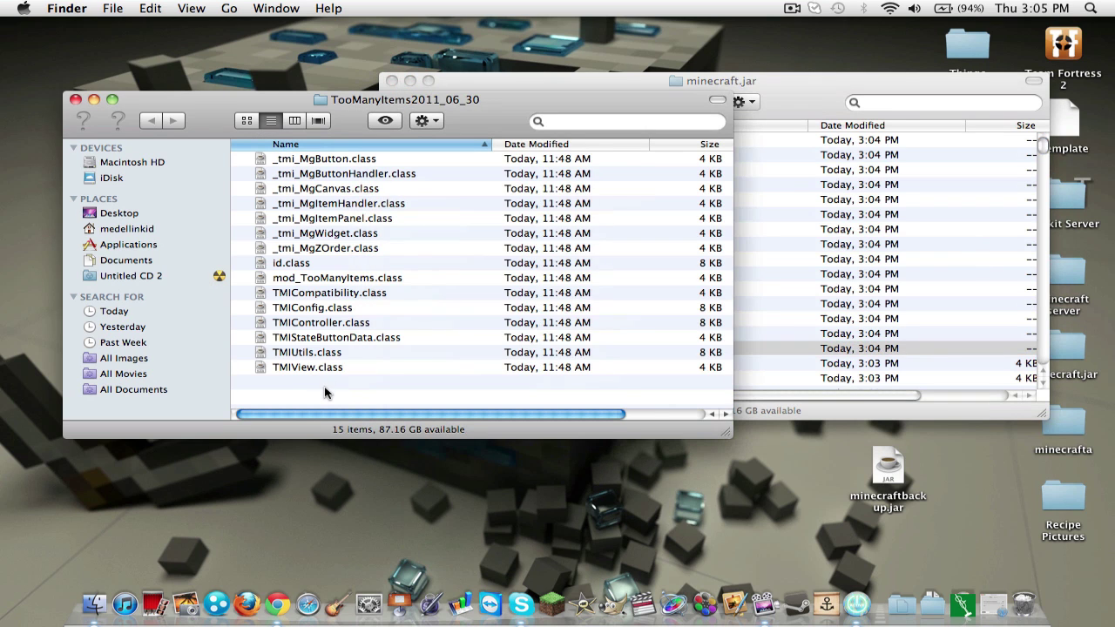
drag(322, 372, 339, 98)
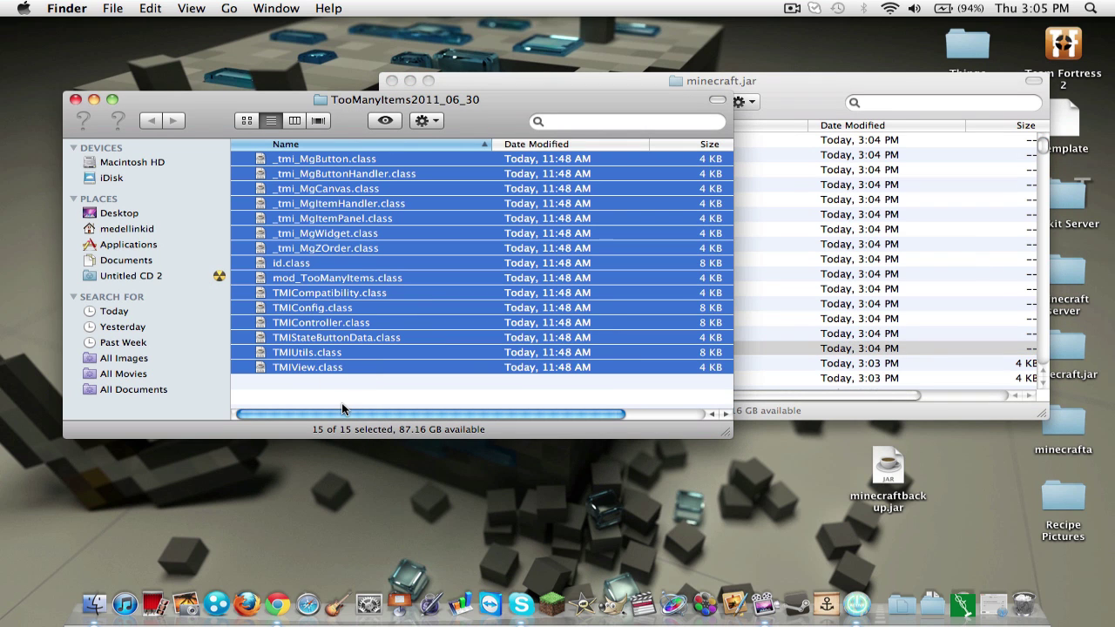
click(782, 111)
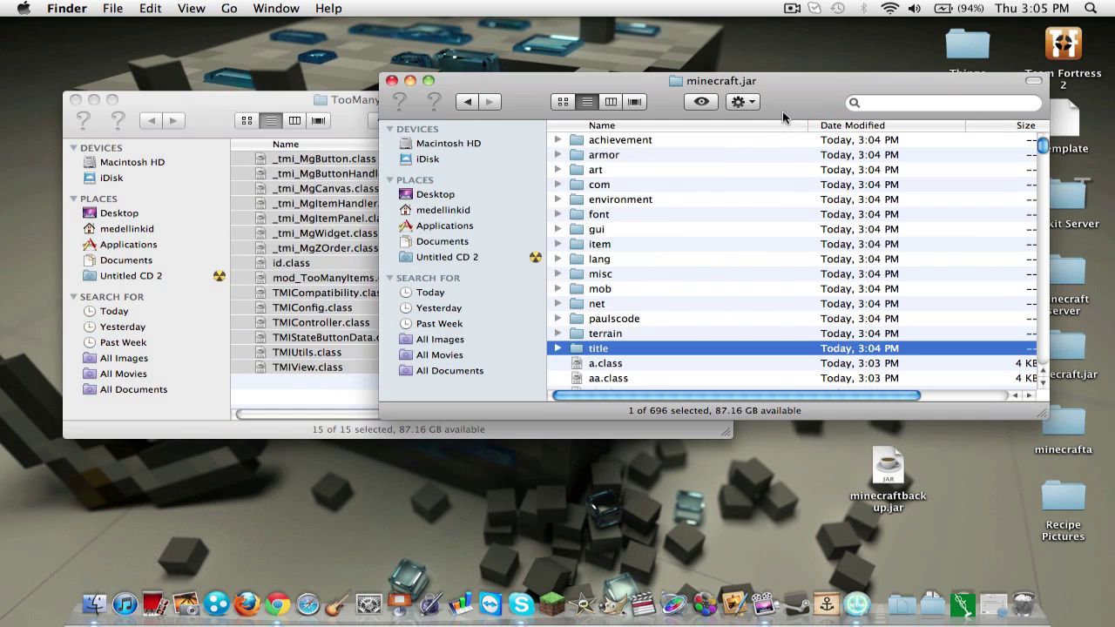
click(743, 101)
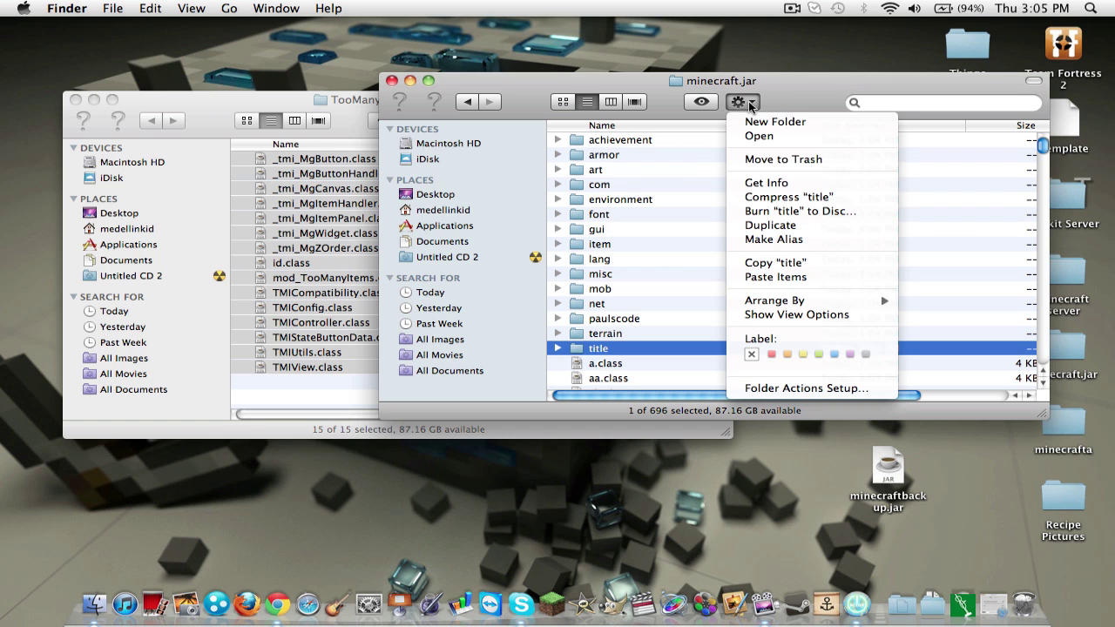
click(771, 275)
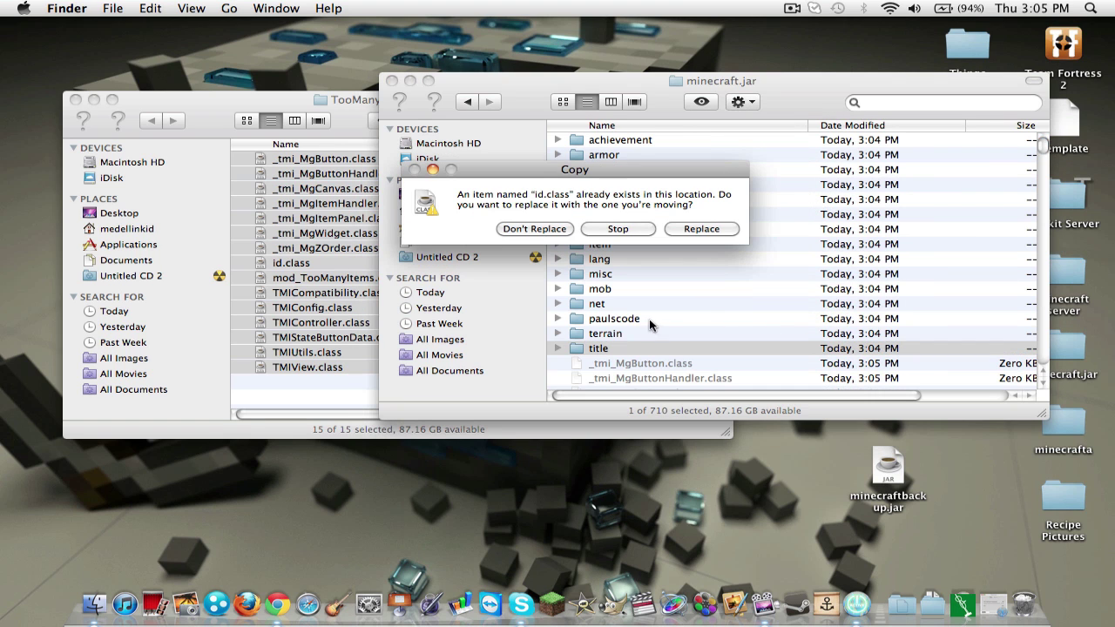
click(674, 233)
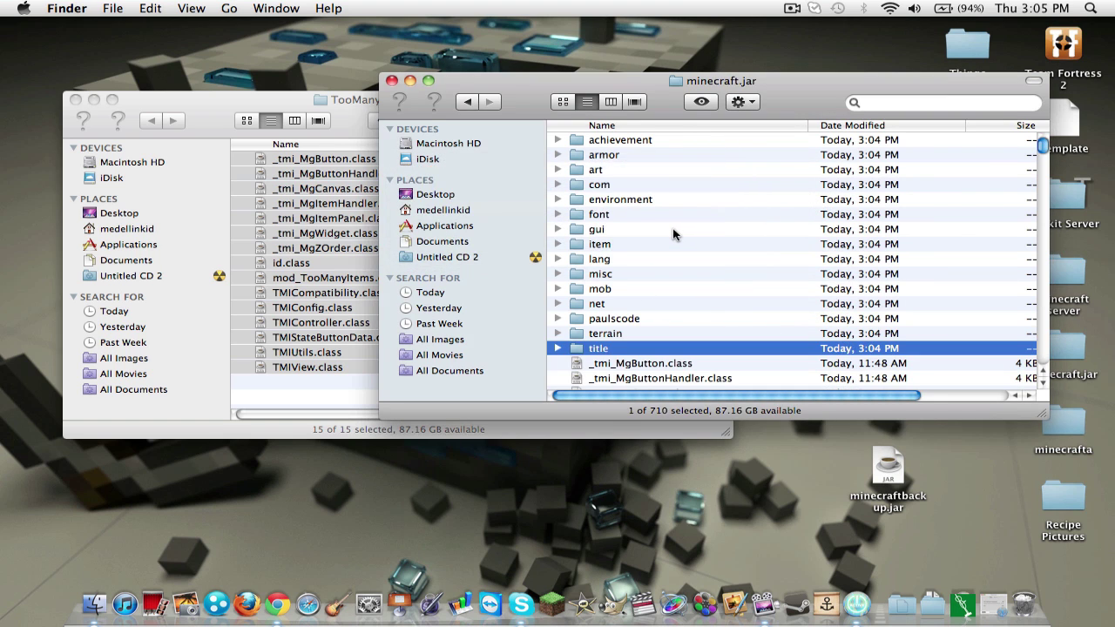
Close the TooManyItems2011_06_30 and minecraft.jar folder windows to clear the desktop.
click(584, 336)
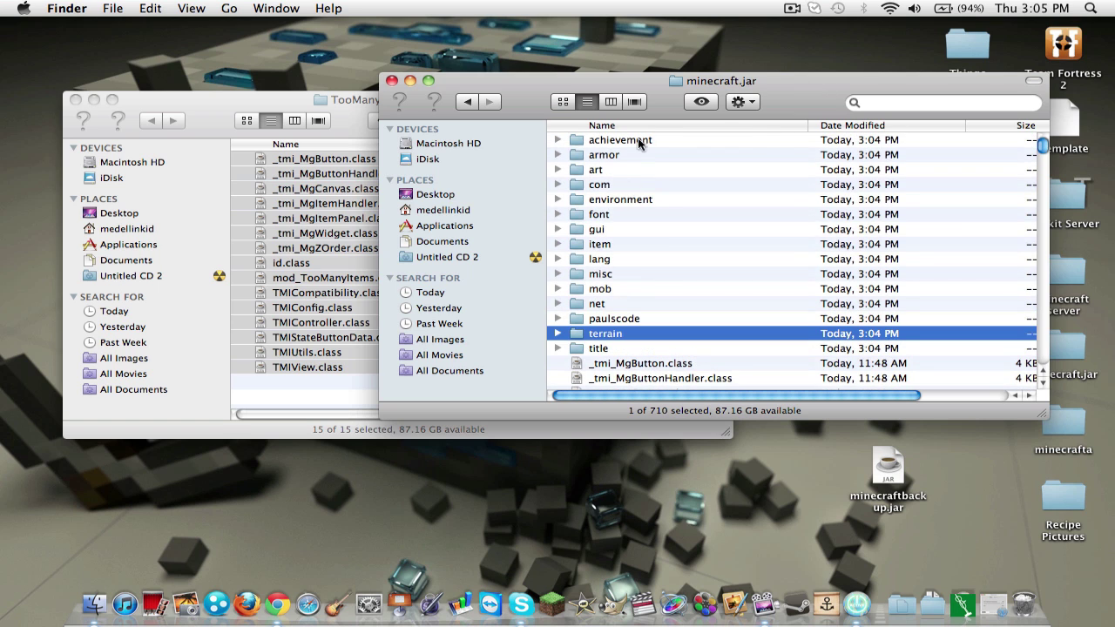
click(738, 103)
click(797, 94)
click(75, 100)
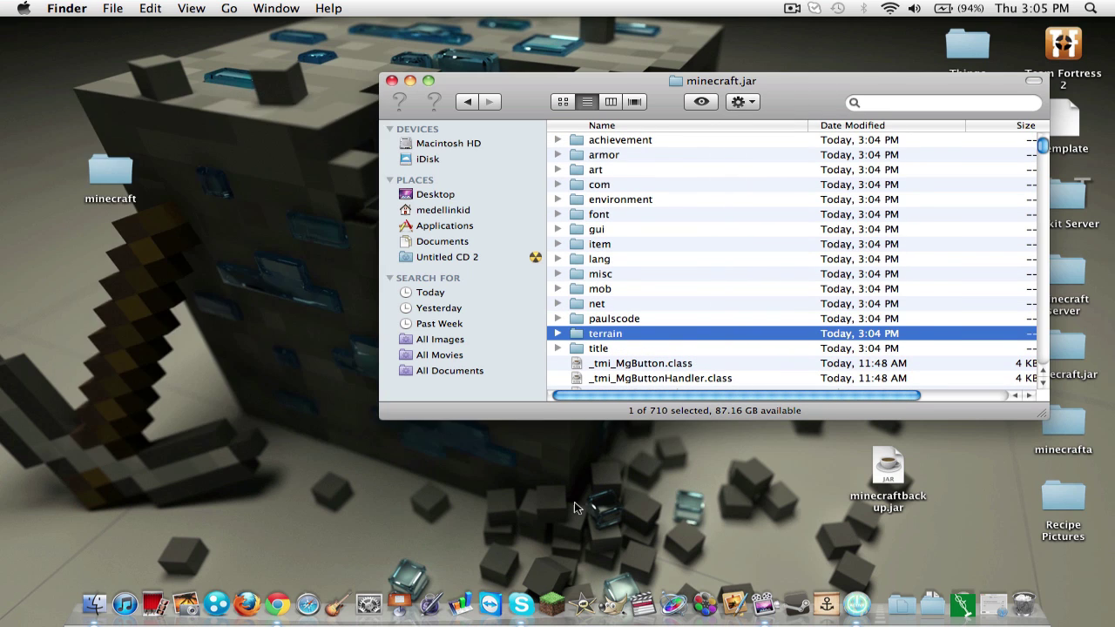
click(550, 547)
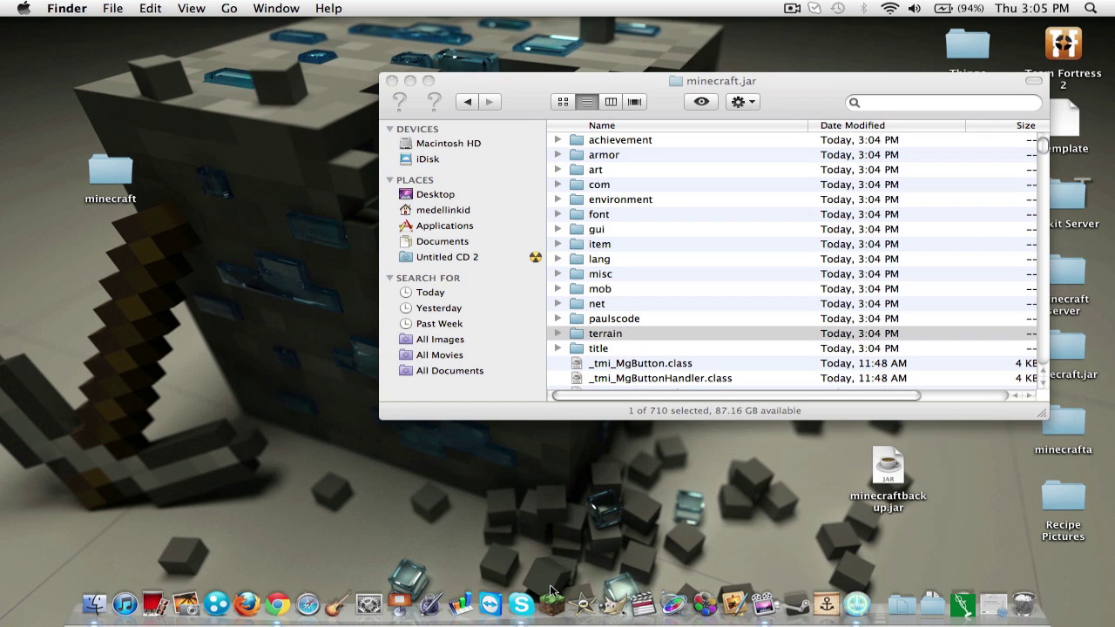
click(393, 81)
drag(572, 585, 572, 512)
click(926, 601)
click(926, 600)
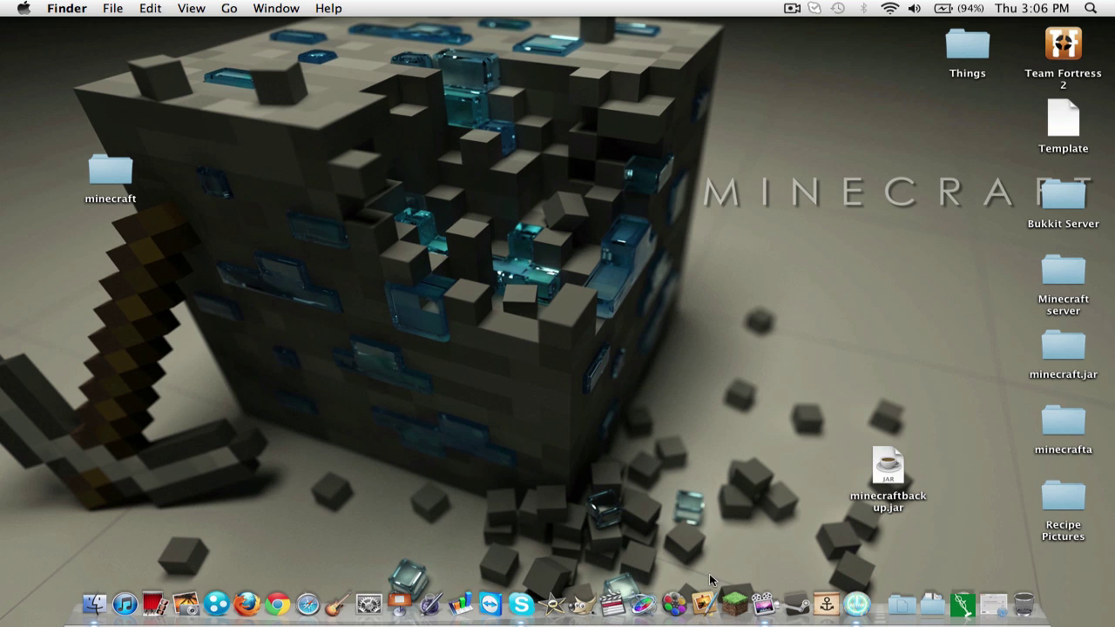
Launch Minecraft and log in with the remembered account to check that the game starts, then quit it.
click(734, 599)
click(684, 230)
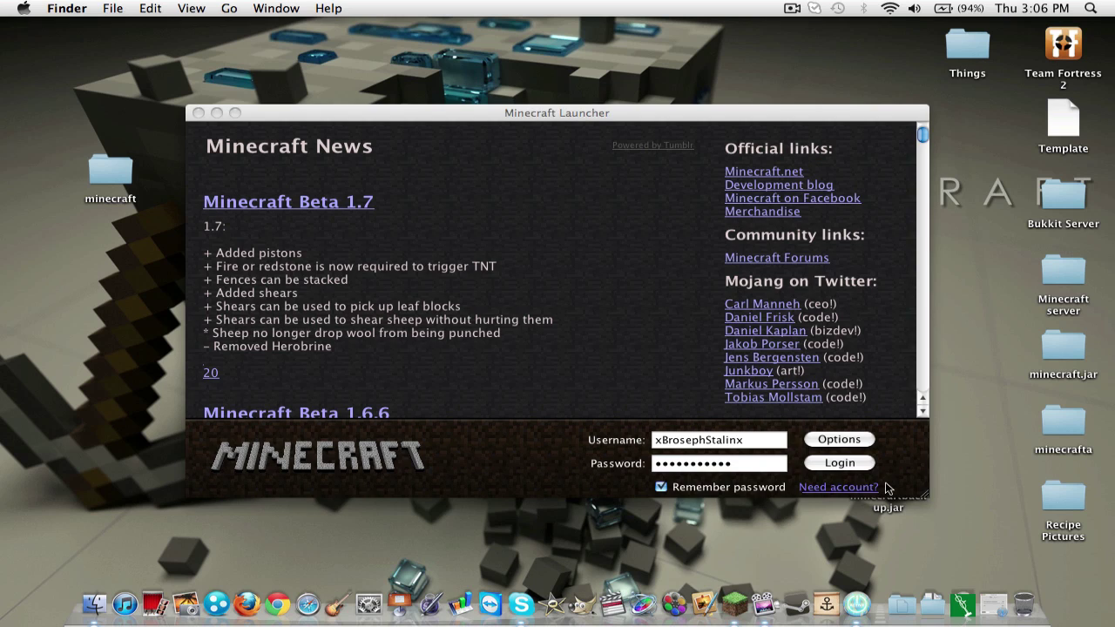
click(860, 468)
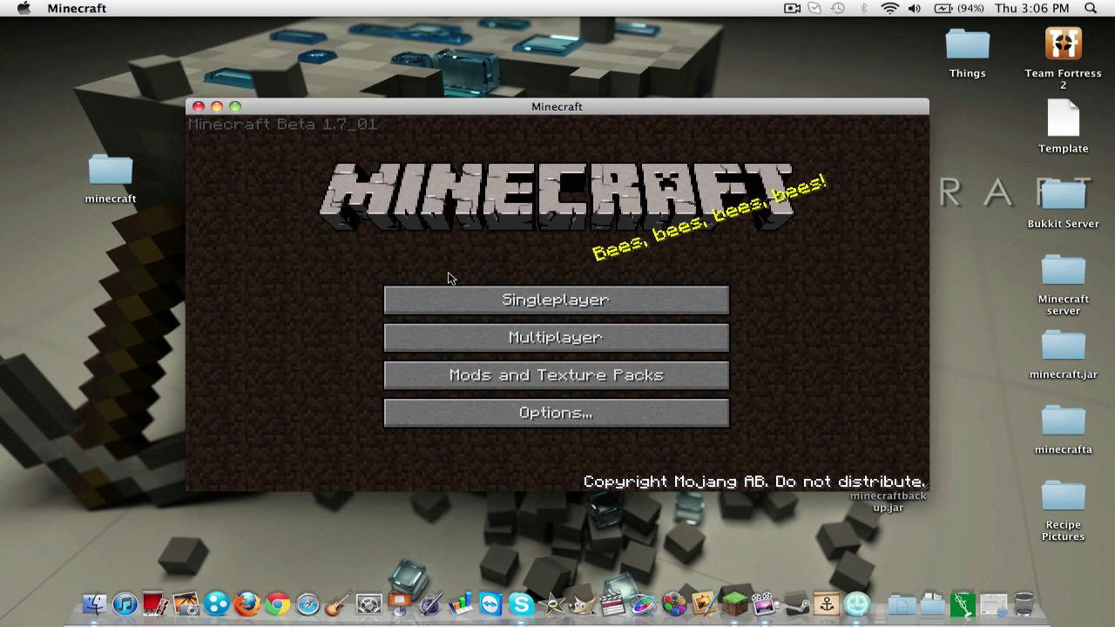
click(461, 300)
click(701, 464)
key(super+q)
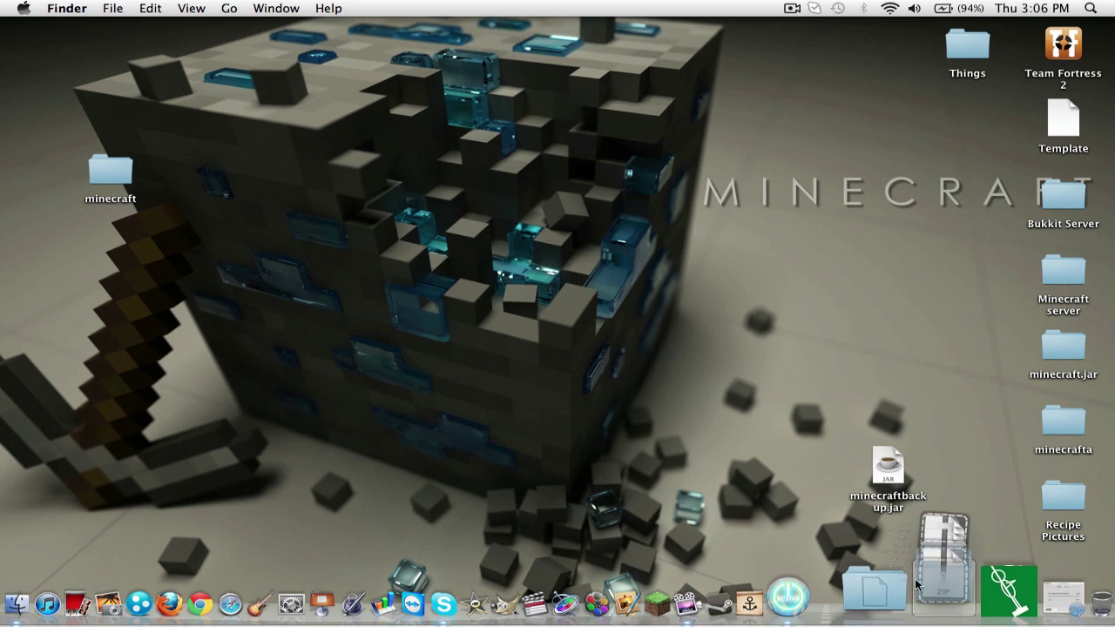
Open the downloaded zombe's_modpack-v4.28_MC.beta.1.7_01 folder and look into its classes and config subfolders.
click(912, 578)
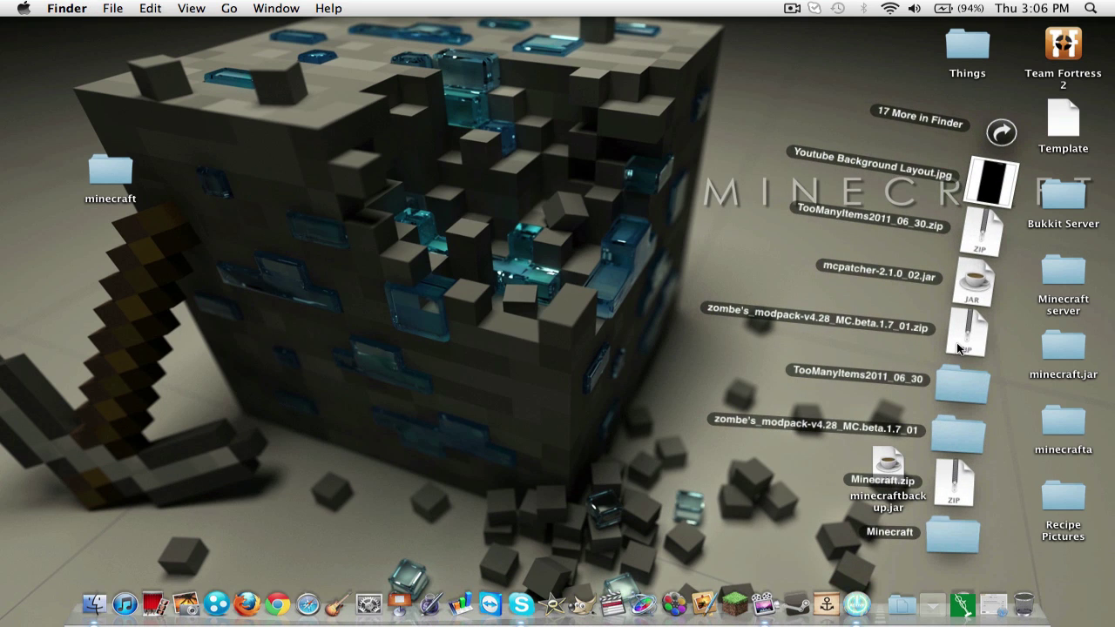
click(947, 444)
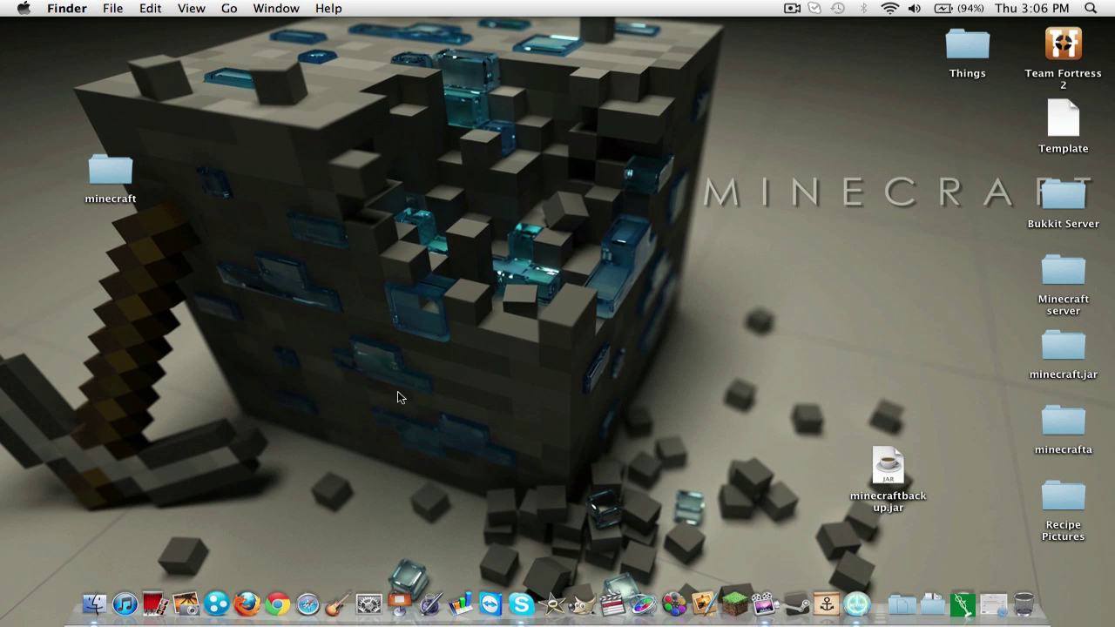
double_click(448, 140)
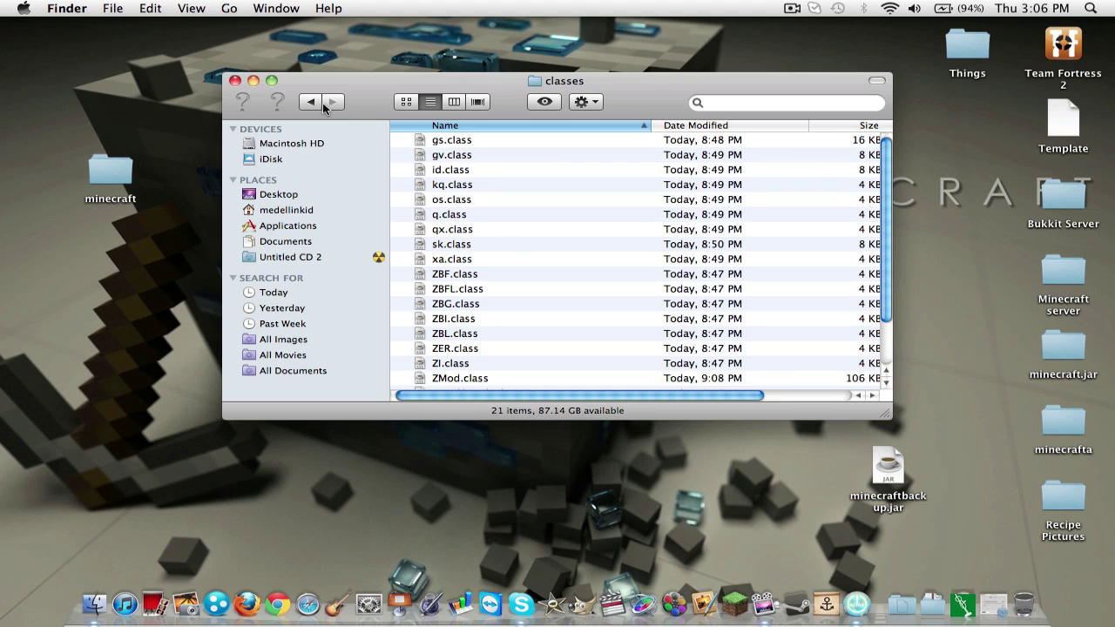
click(312, 101)
double_click(455, 155)
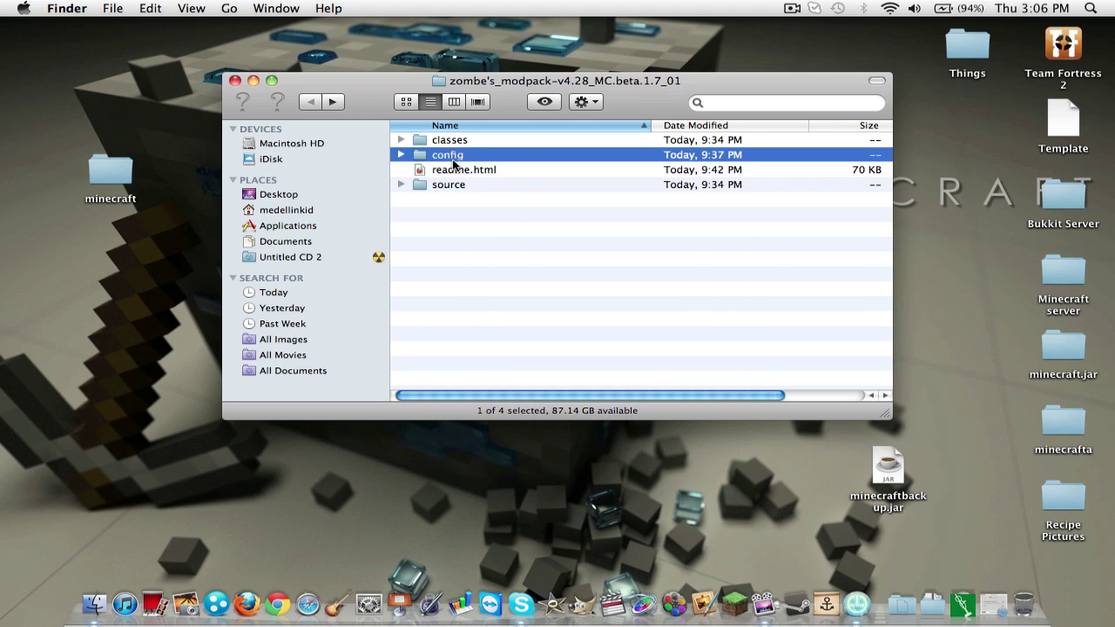
click(308, 102)
Open Library/Application Support/minecraft/bin/minecraft.jar from the home folder in a new Finder window and place it beside the modpack window.
right_click(102, 610)
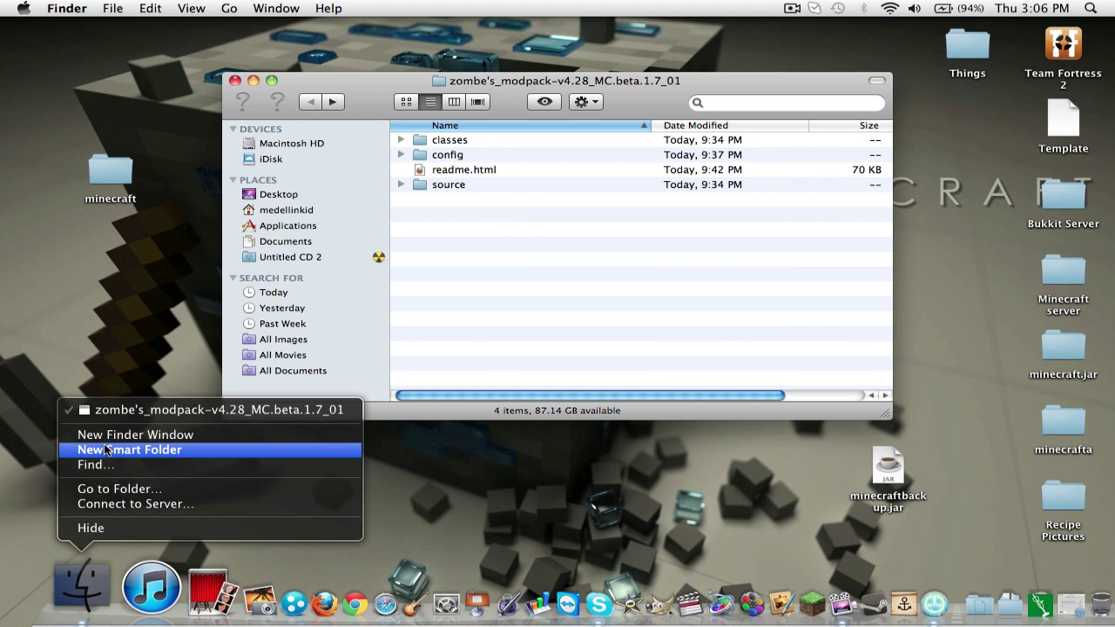
click(105, 435)
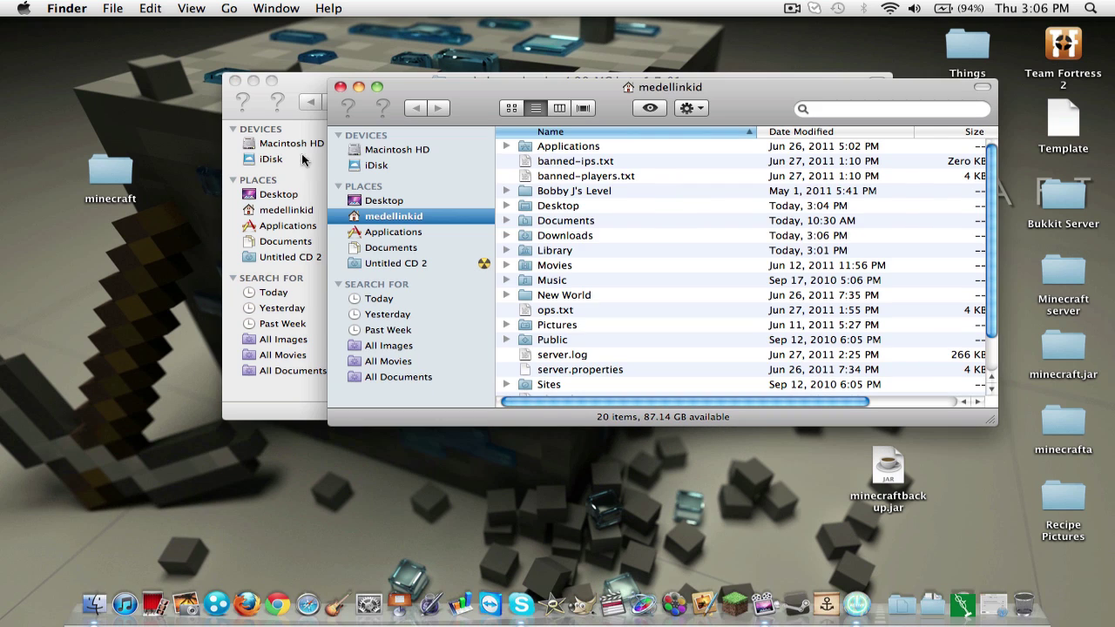
double_click(553, 251)
double_click(568, 161)
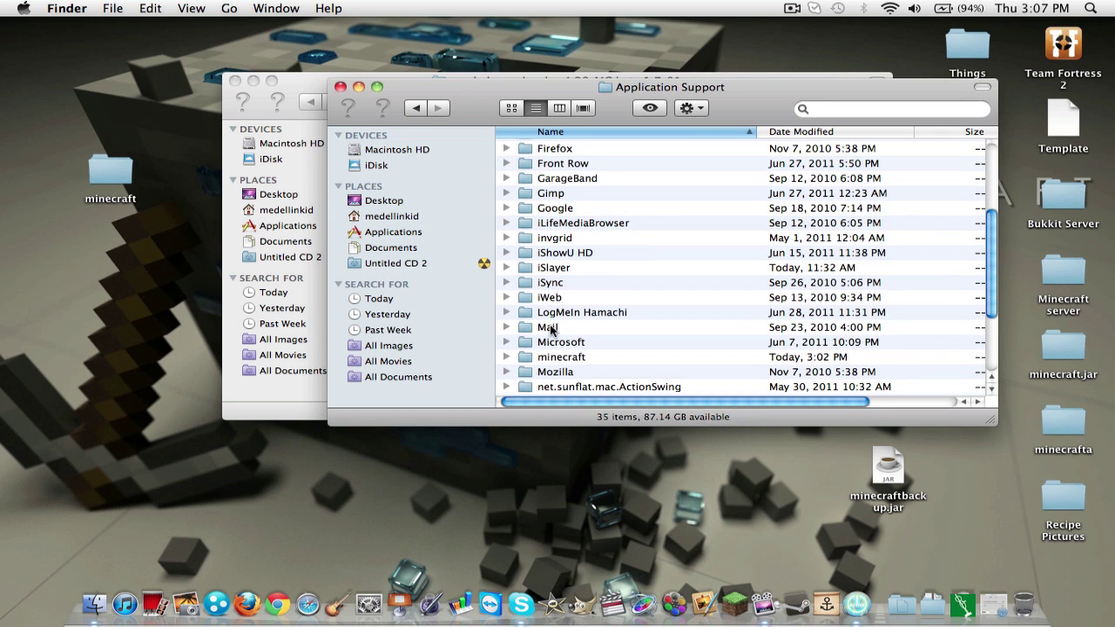
click(558, 343)
click(565, 372)
double_click(557, 357)
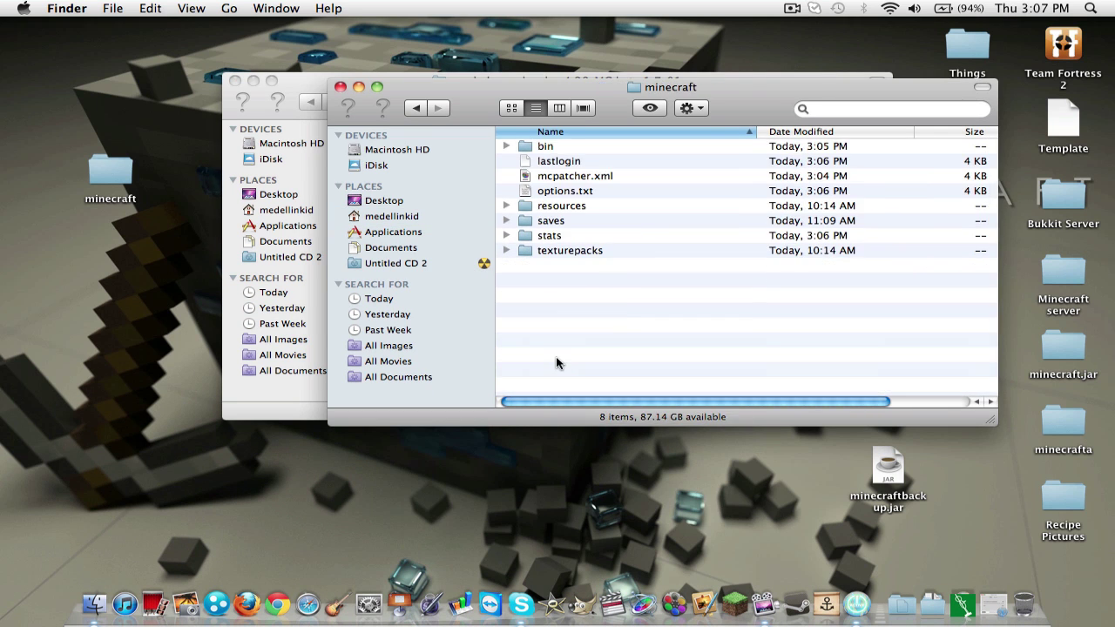
double_click(564, 145)
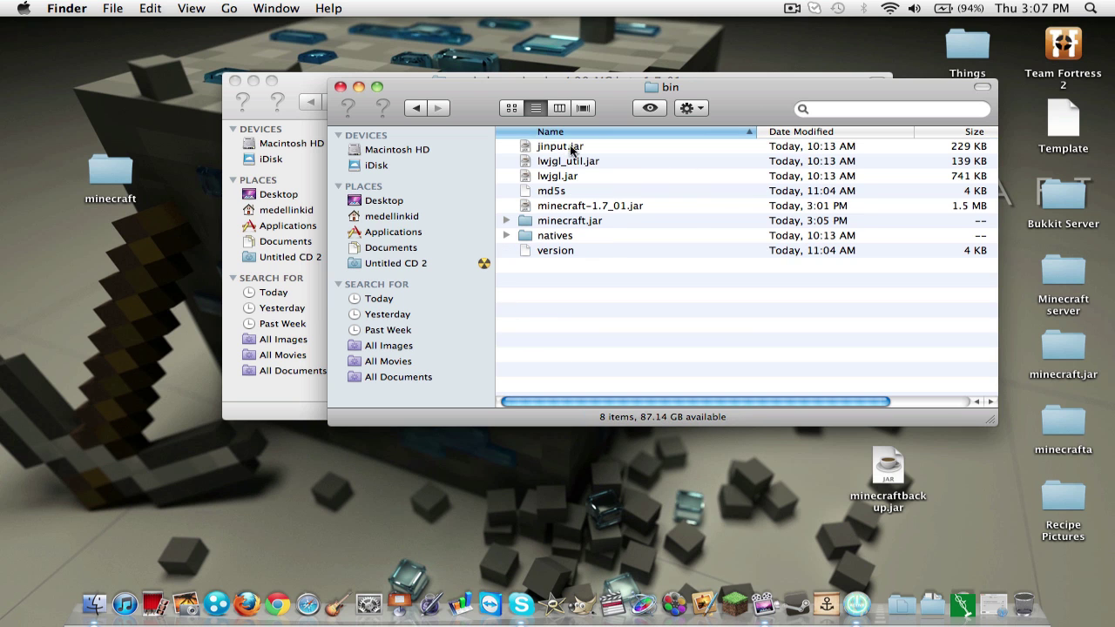
double_click(575, 225)
drag(507, 91, 895, 71)
drag(633, 102, 561, 93)
Copy all files from the modpack's classes folder into the minecraft.jar folder, replacing every existing duplicate.
double_click(377, 134)
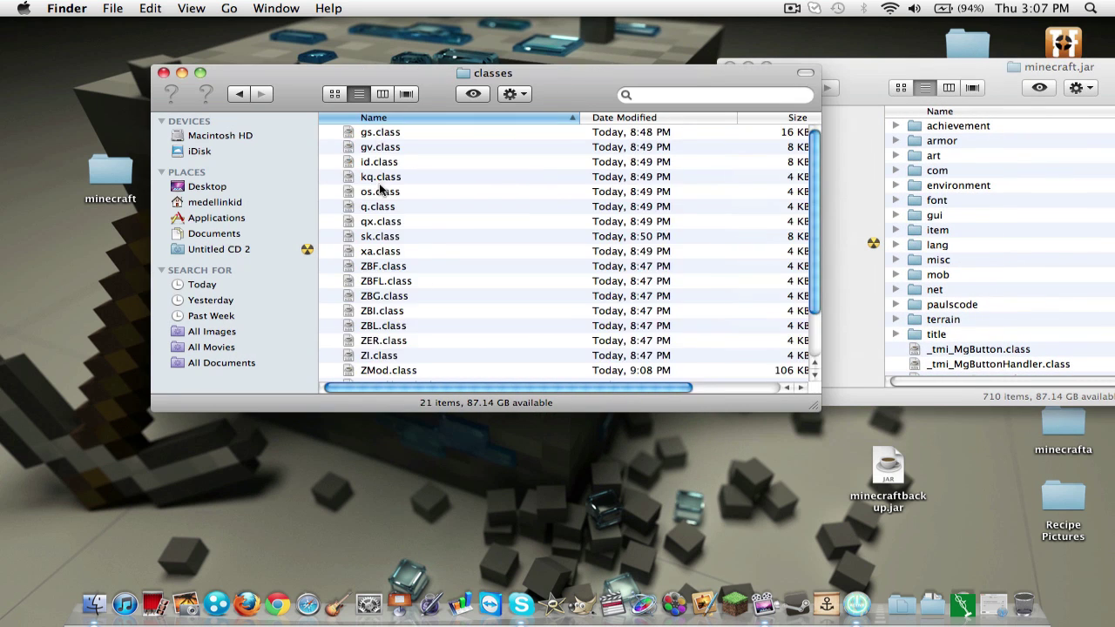
click(414, 132)
scroll(427, 296, down, 3)
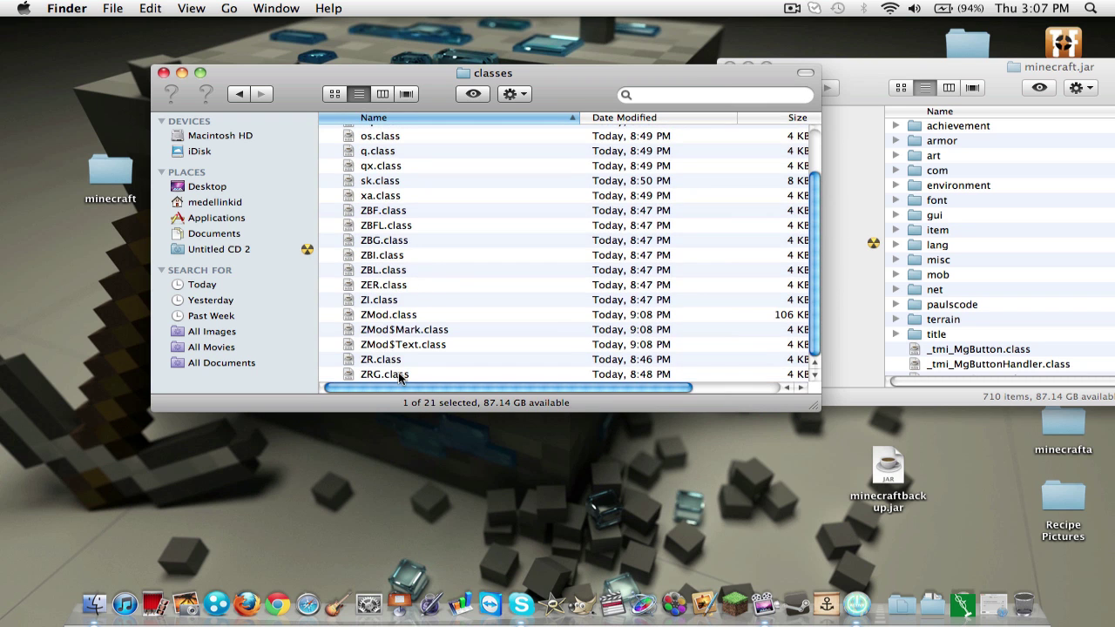
shift+click(398, 373)
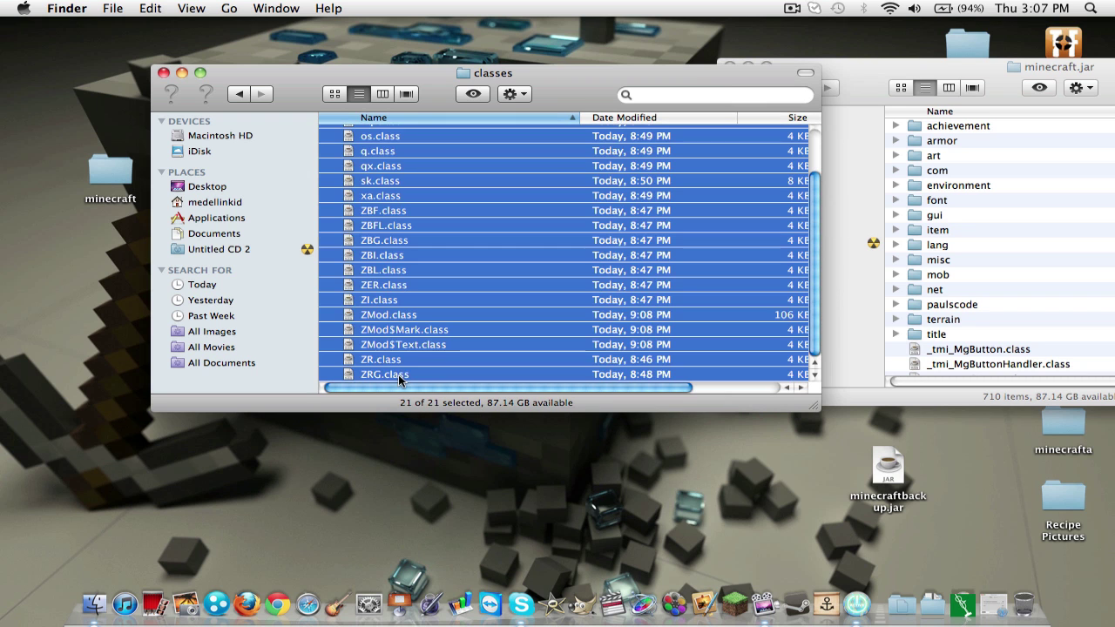
click(833, 98)
drag(834, 99, 492, 71)
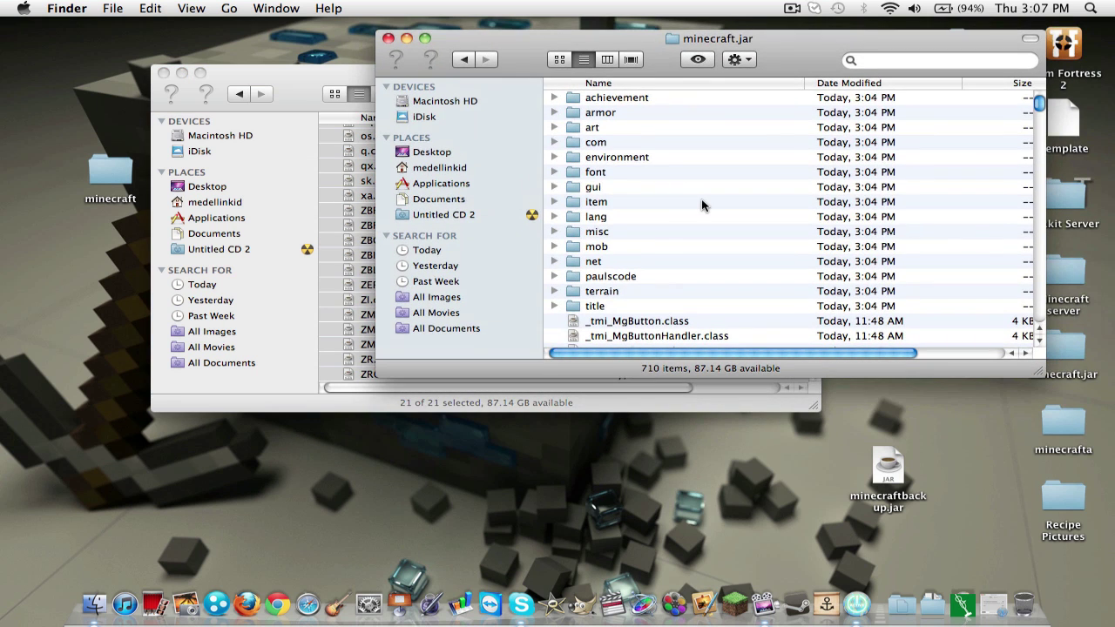
click(418, 230)
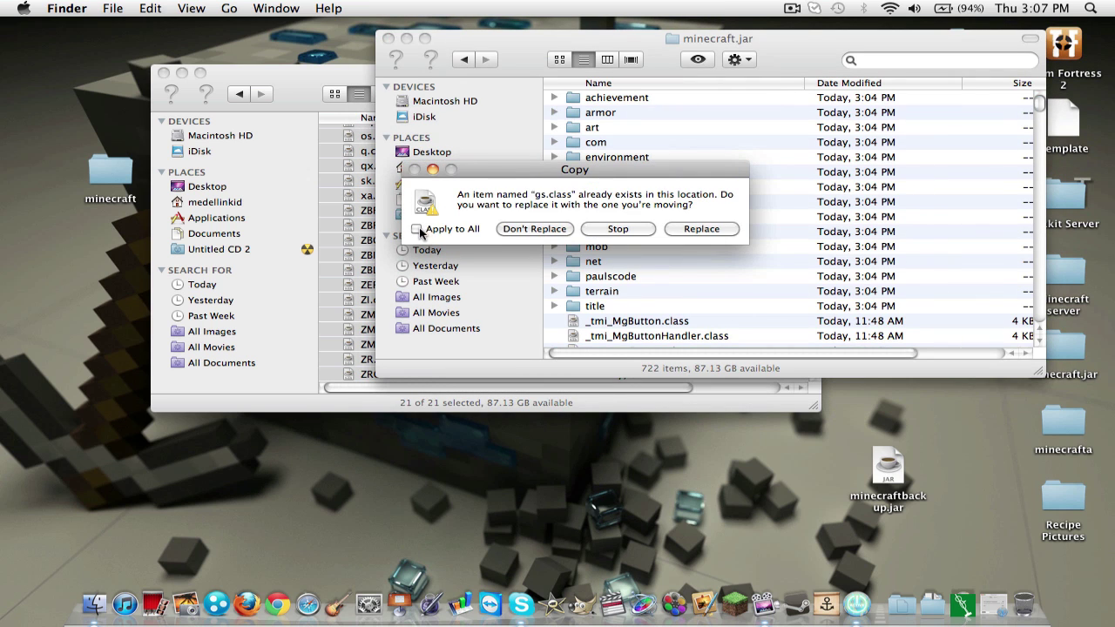
click(731, 224)
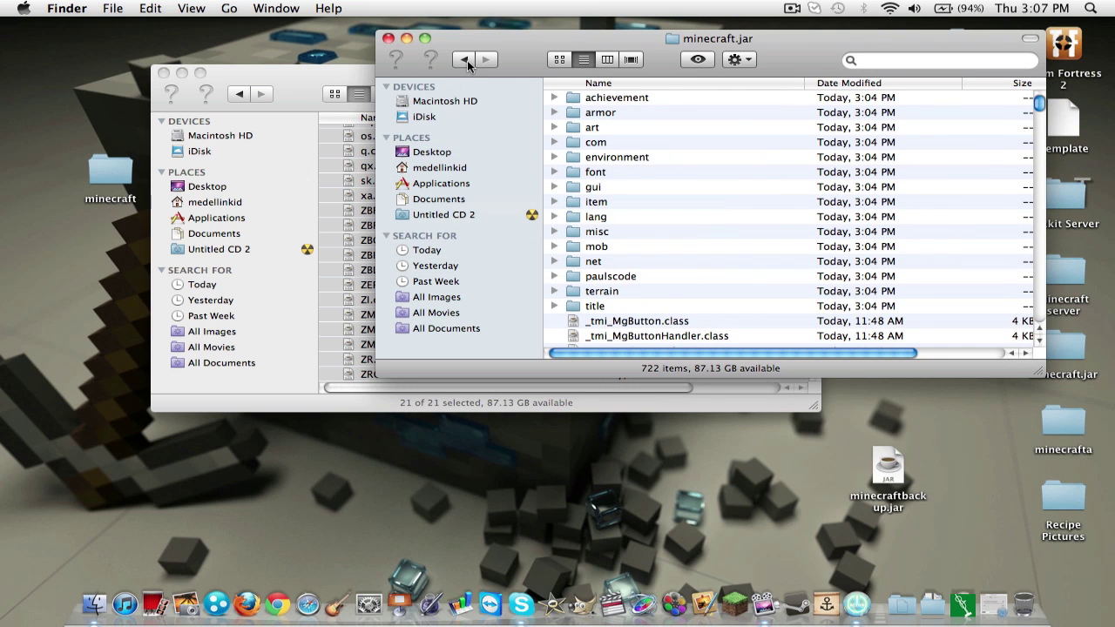
Go back from minecraft.jar to the minecraft folder, and open the modpack's config folder in the other window.
click(466, 60)
click(466, 60)
drag(239, 94, 243, 95)
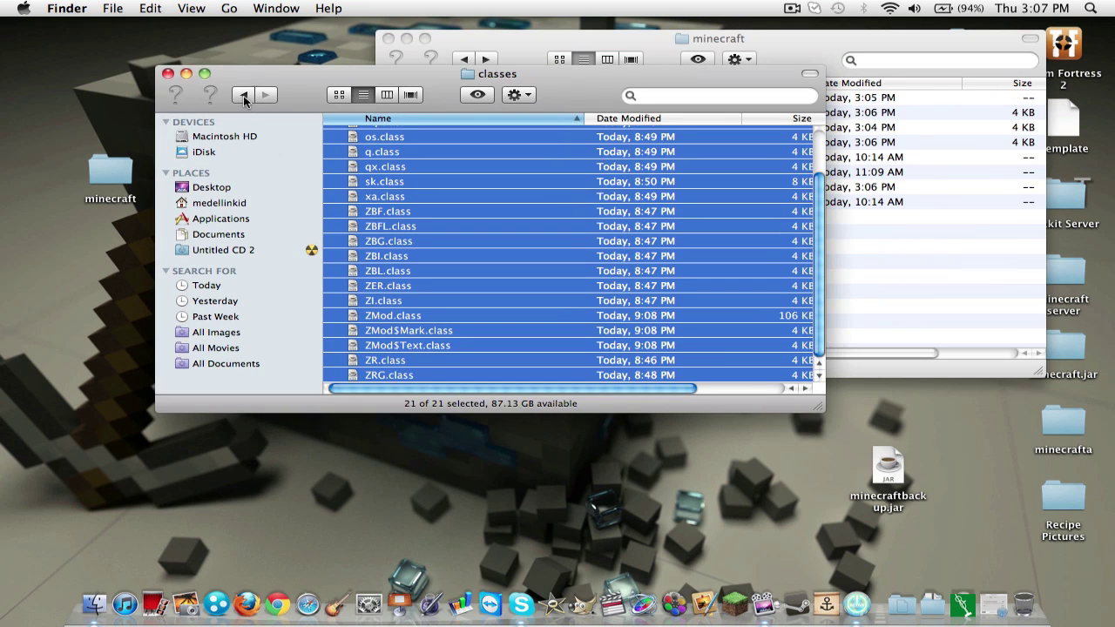
click(243, 95)
double_click(394, 152)
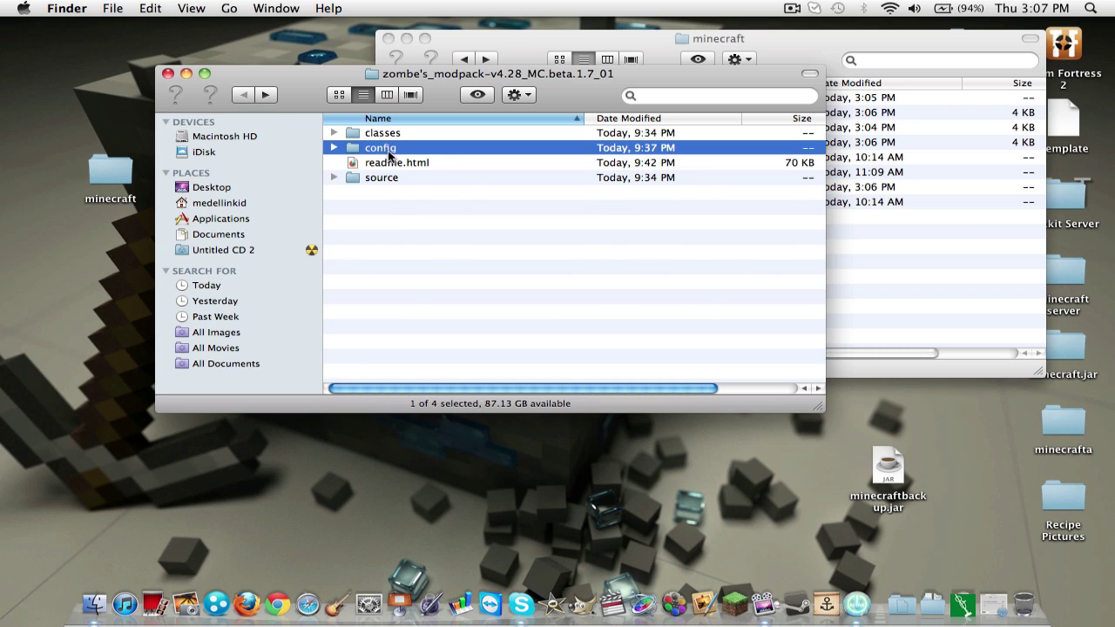
Create a new folder named mods inside the minecraft folder.
click(873, 308)
right_click(589, 233)
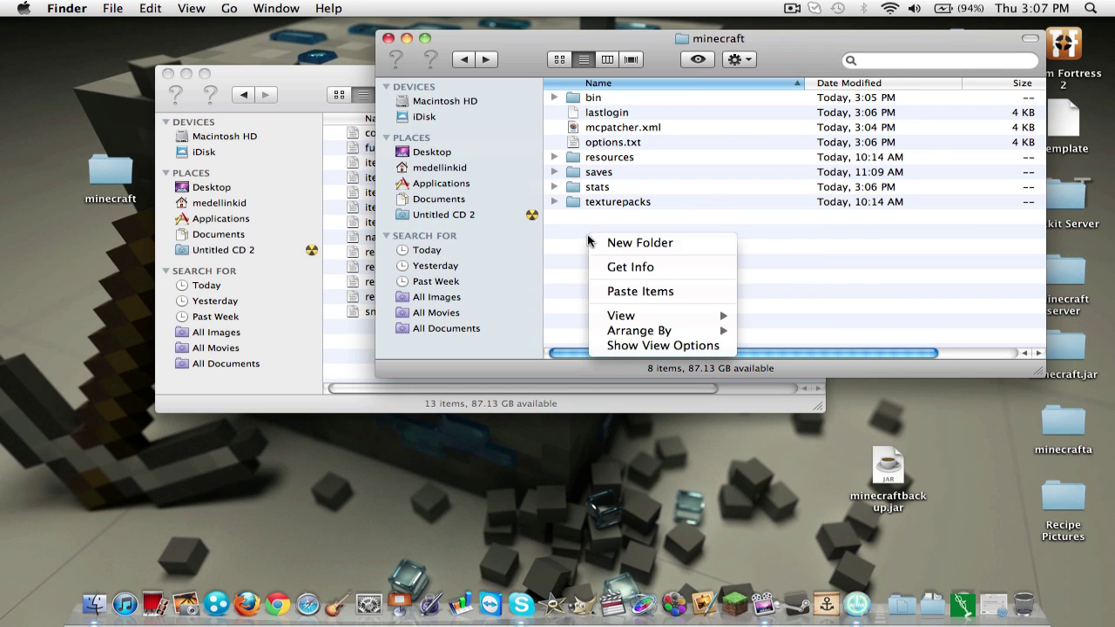
click(643, 244)
text(mods)
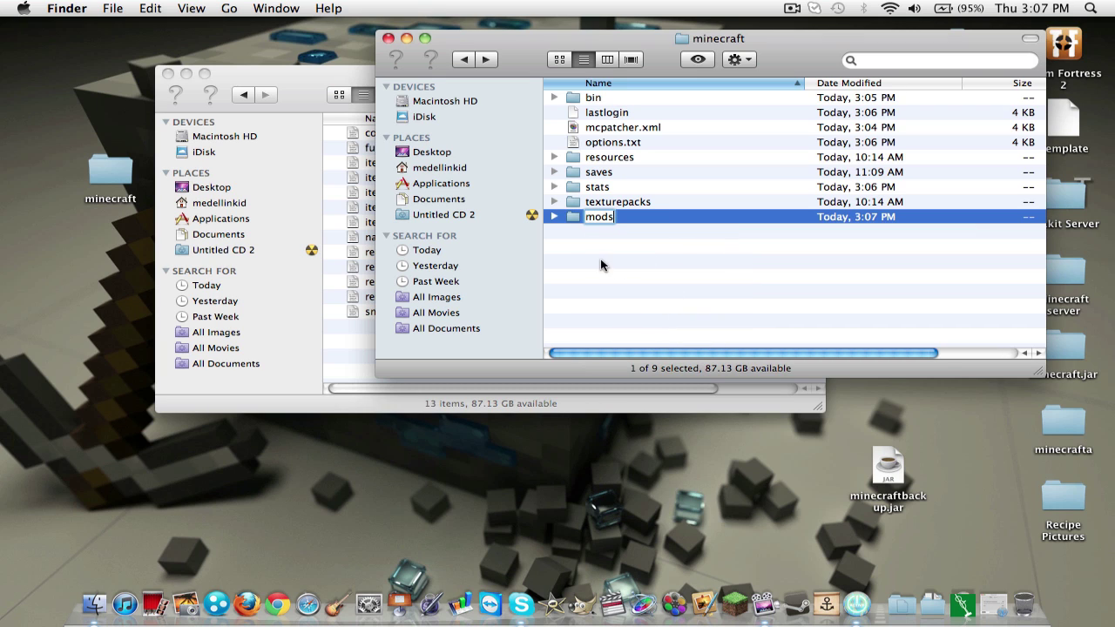
click(592, 232)
Open the mods folder and create a folder named zombe inside it.
double_click(598, 216)
right_click(604, 179)
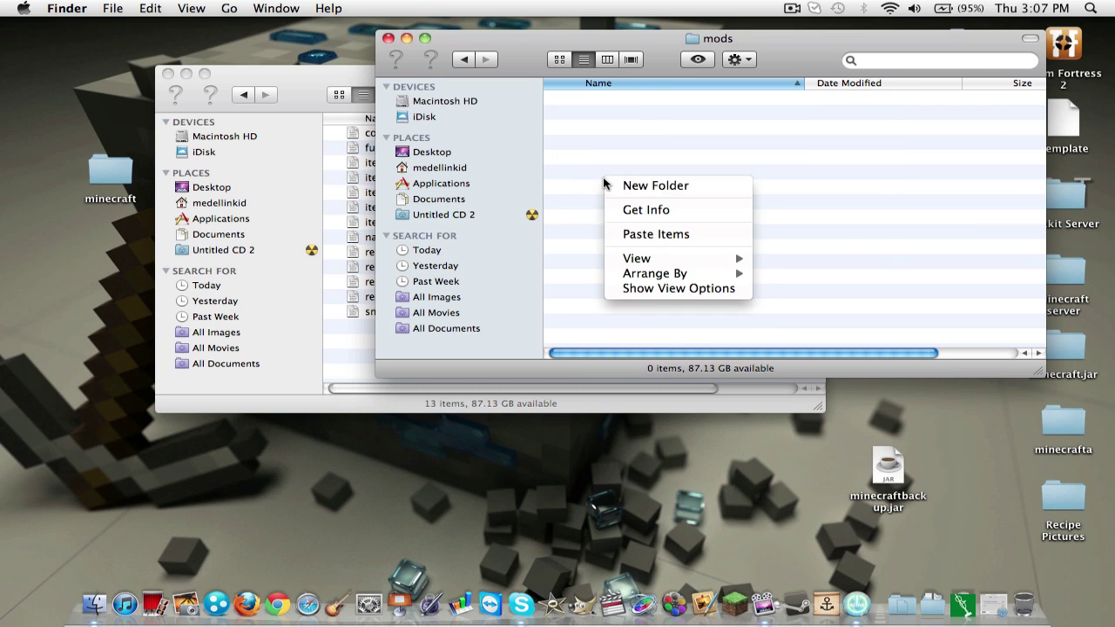
click(676, 189)
text(zombe)
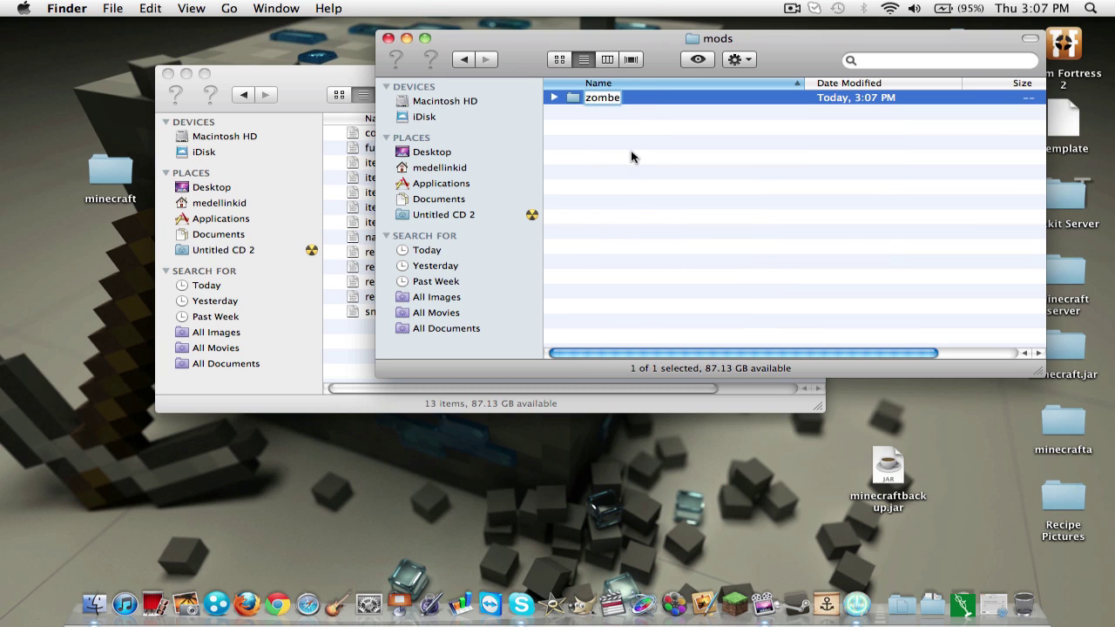
click(636, 155)
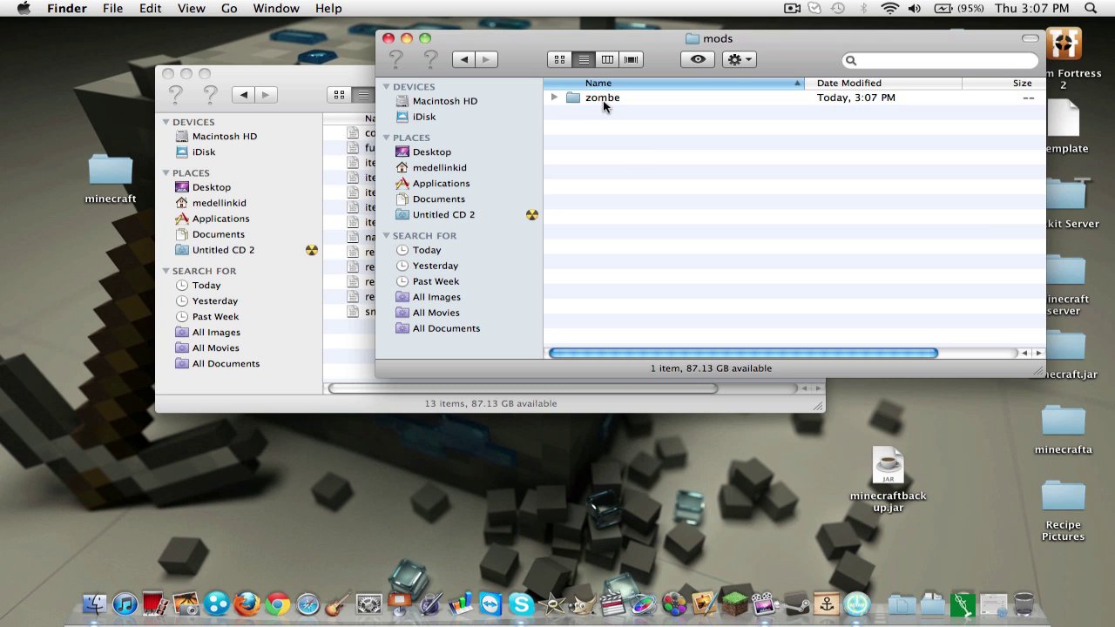
Move the mods and config folder windows apart and open the zombe folder inside mods.
drag(662, 45, 848, 151)
click(536, 86)
drag(536, 86, 467, 86)
click(814, 253)
double_click(784, 206)
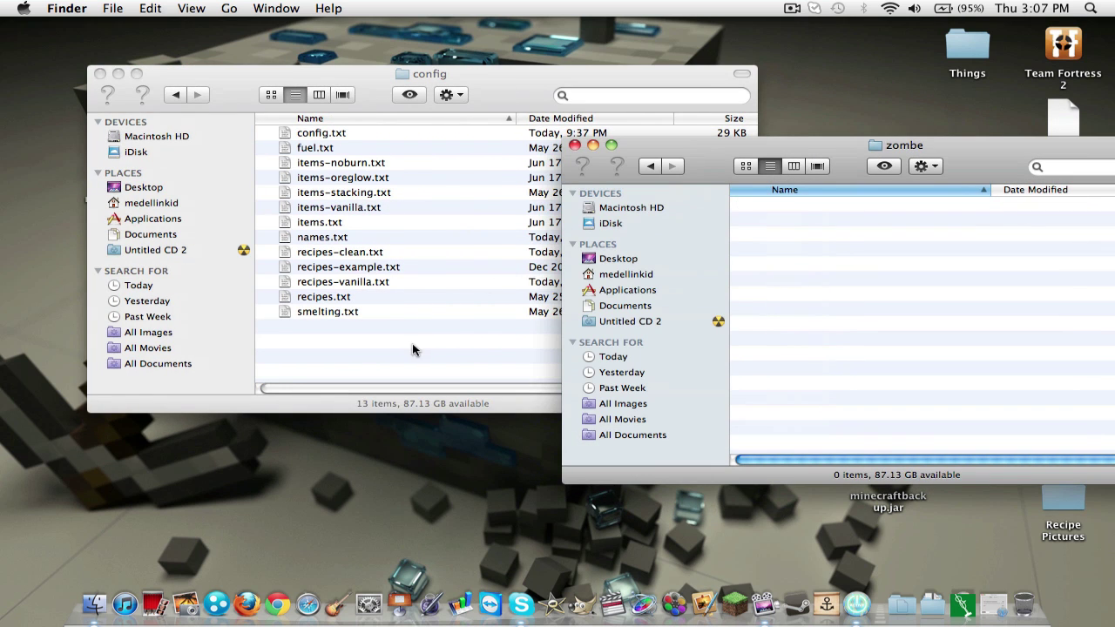
Copy all files from the config folder into the zombe folder and close the config folder's window.
click(415, 163)
key(super+a)
drag(339, 216, 920, 271)
click(101, 74)
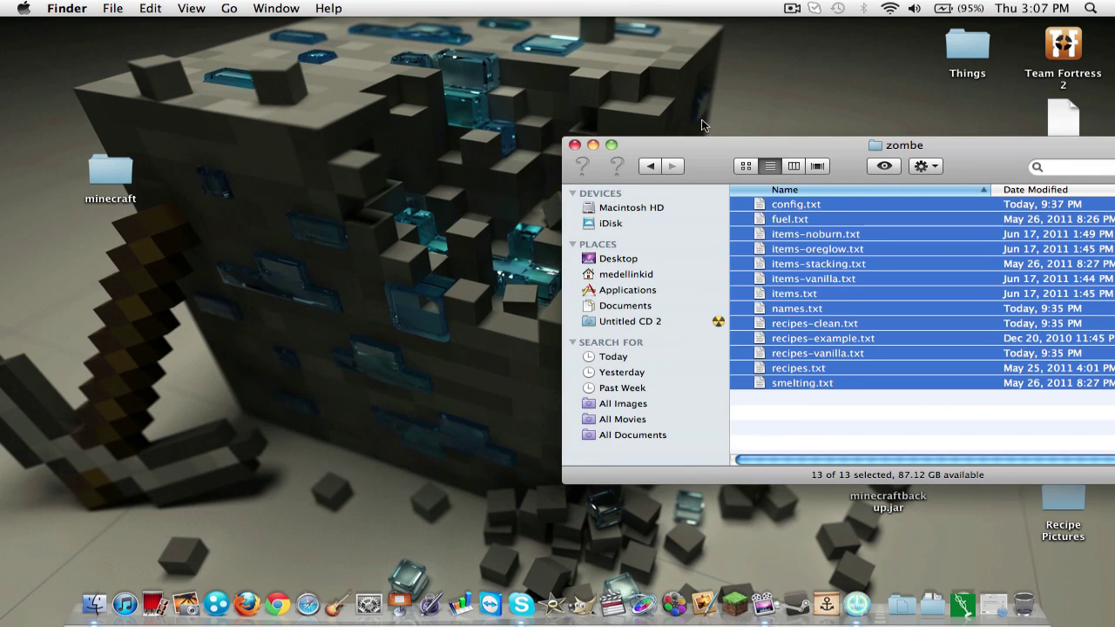
drag(662, 144, 447, 87)
click(458, 333)
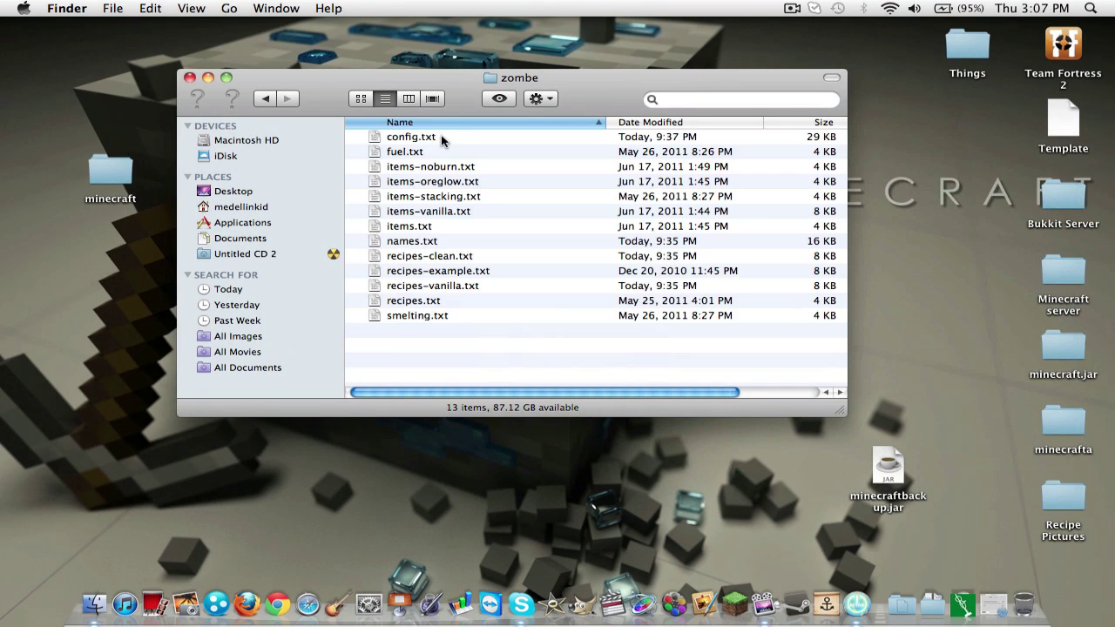
Open config.txt in the zombe folder and uncomment the modFlyEnabled line to enable the fly mod.
double_click(441, 137)
scroll(254, 246, down, 10)
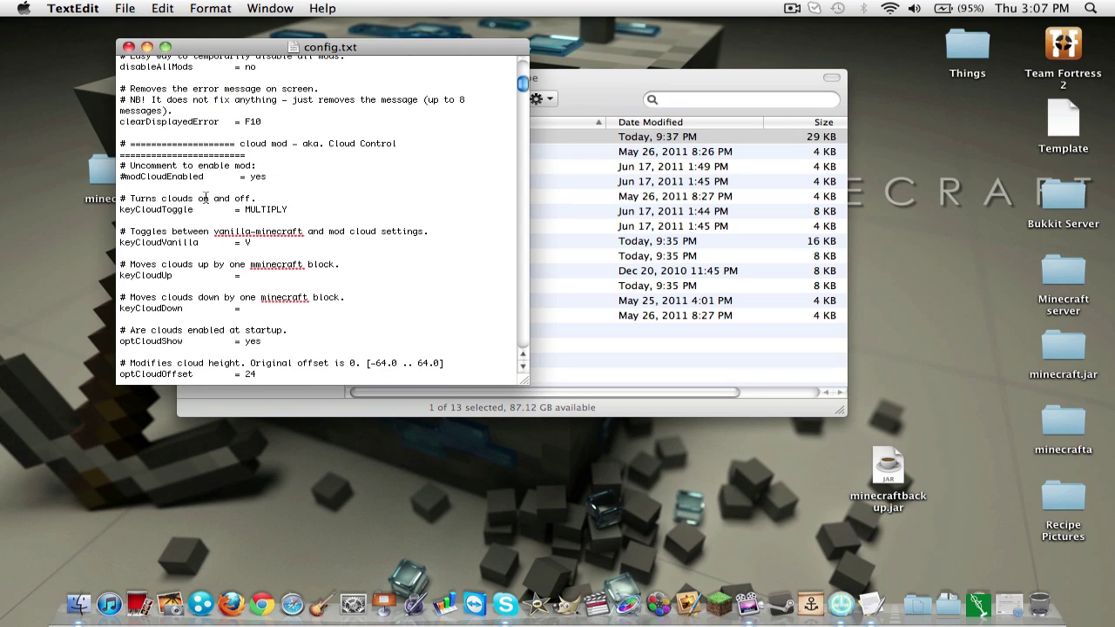
scroll(195, 199, down, 20)
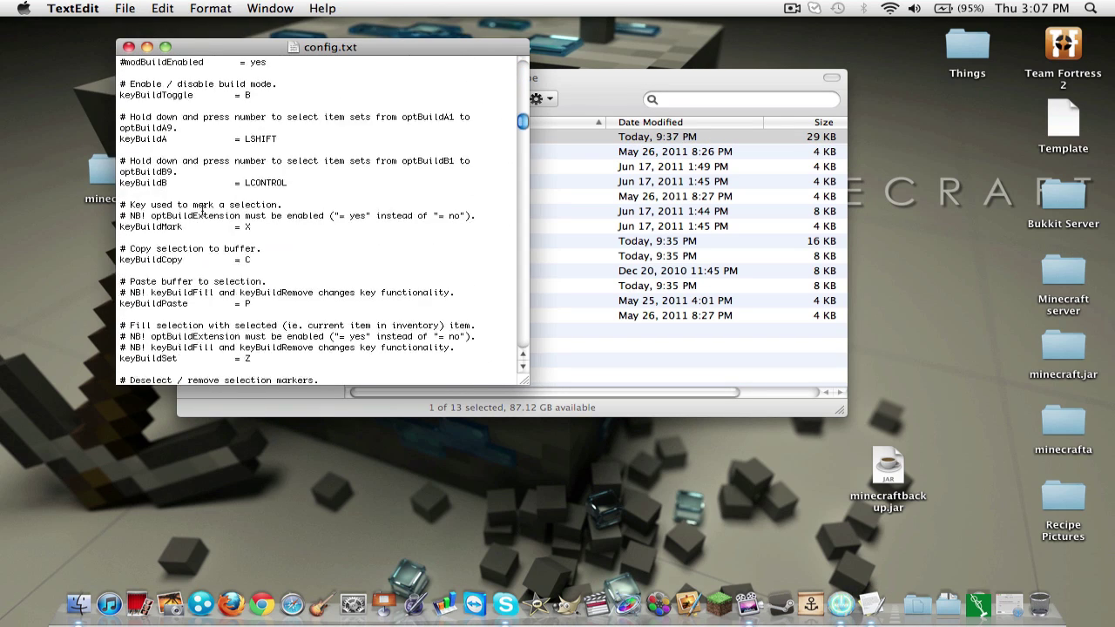
scroll(200, 213, down, 20)
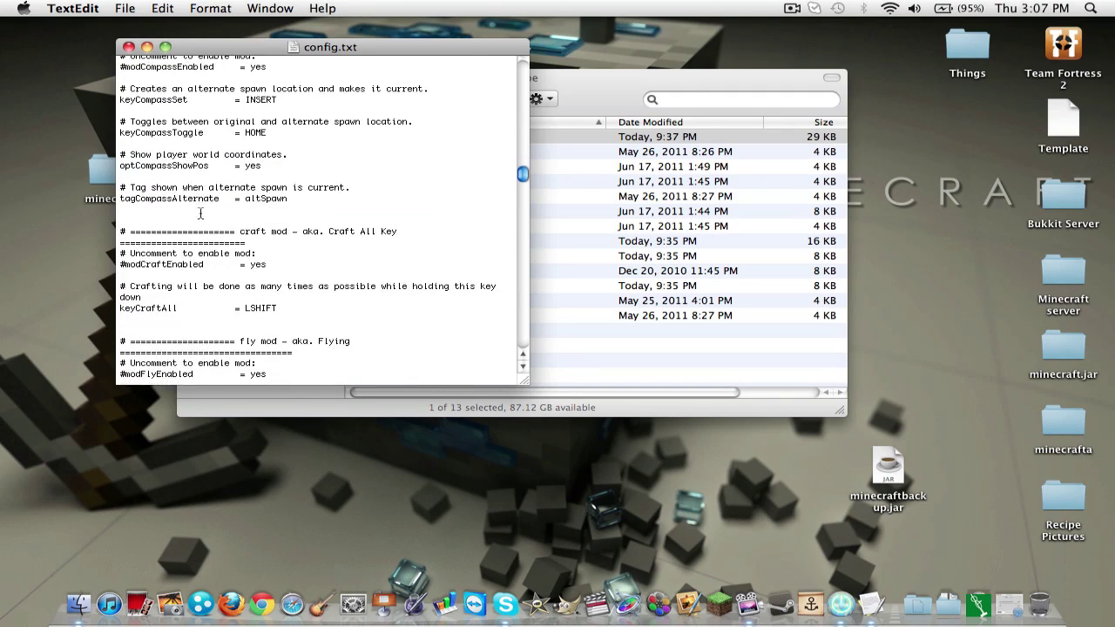
scroll(199, 213, down, 8)
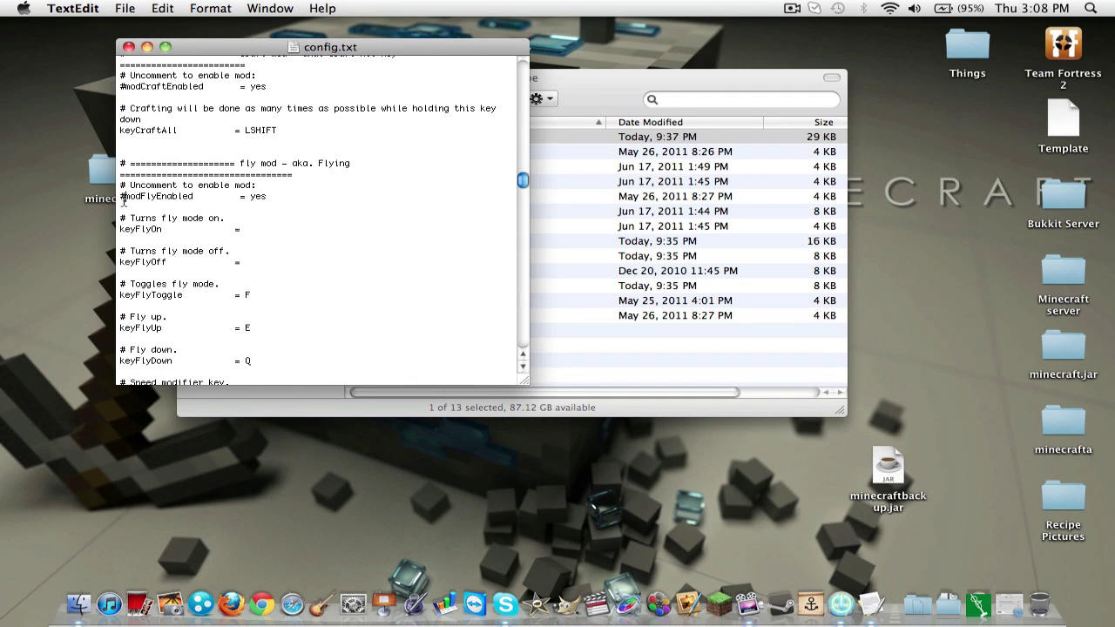
click(124, 197)
key(BackSpace)
Set keyFlyToggle to C, keyFlyUp to SPACE, keyFlyDown to R and keyFlySpeed to Z, and save config.txt.
scroll(195, 158, up, 2)
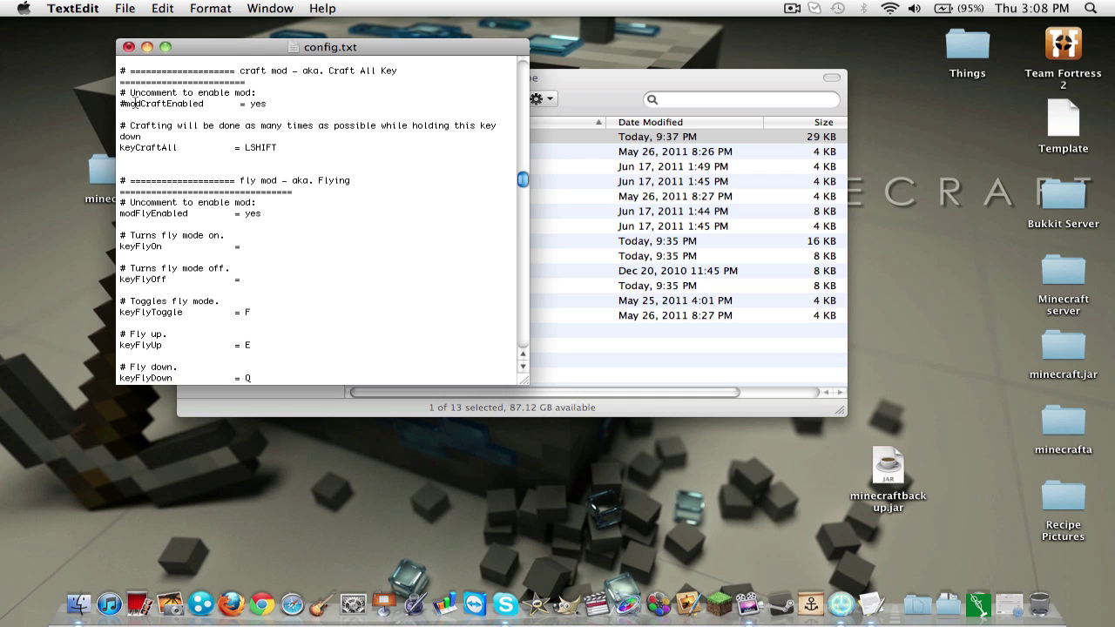
scroll(249, 235, down, 3)
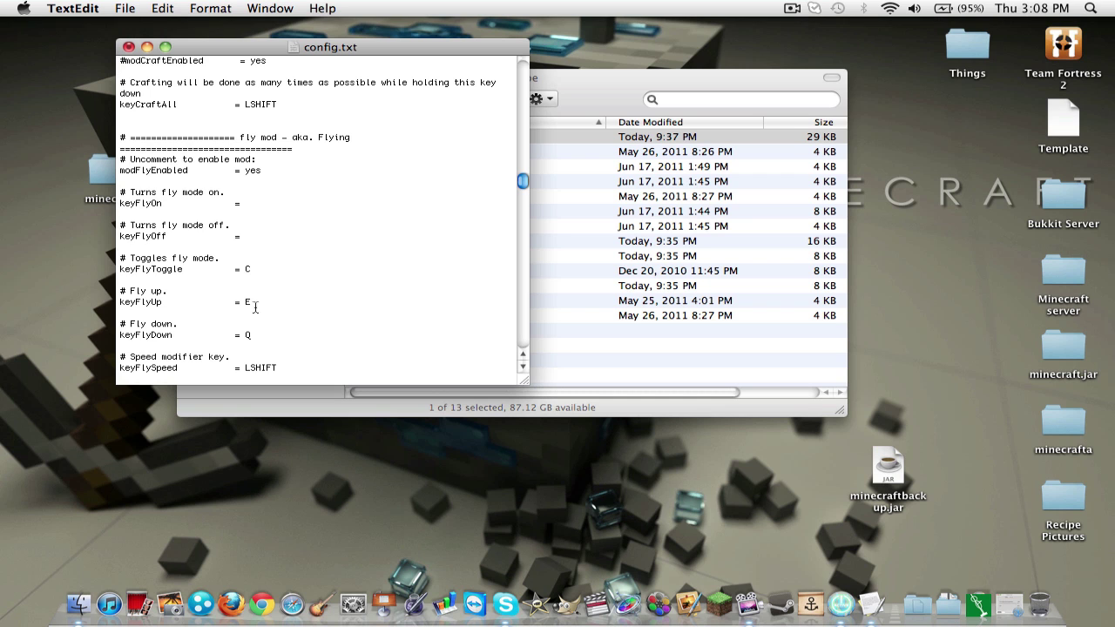
key(super+s)
scroll(308, 299, down, 10)
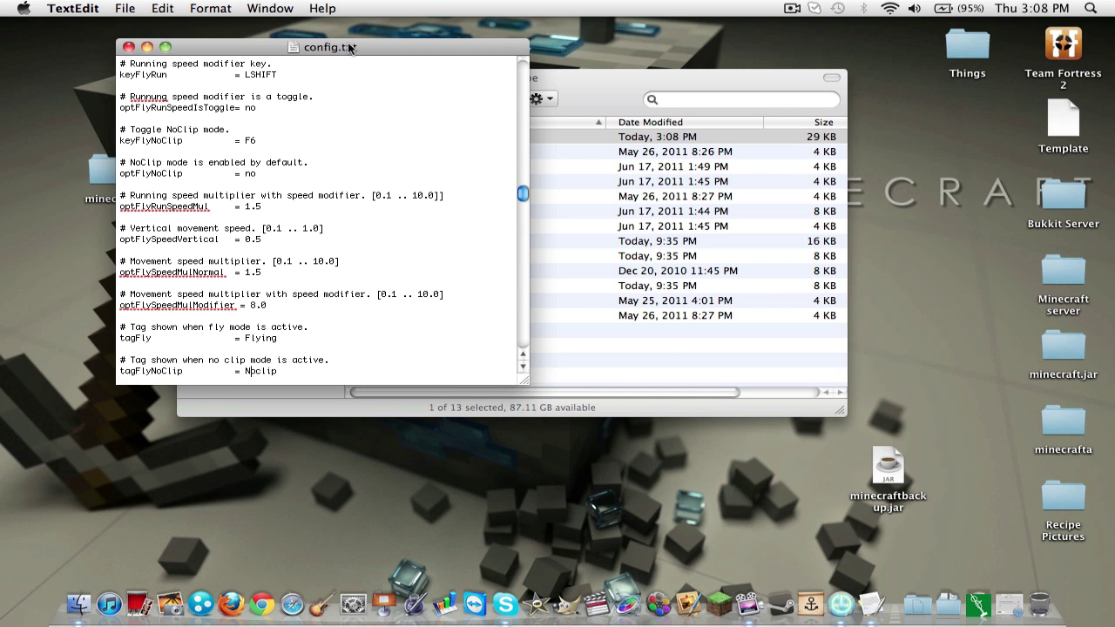
Review the fly mod settings, save config.txt again, and close the file and the zombe folder window.
drag(361, 41, 476, 44)
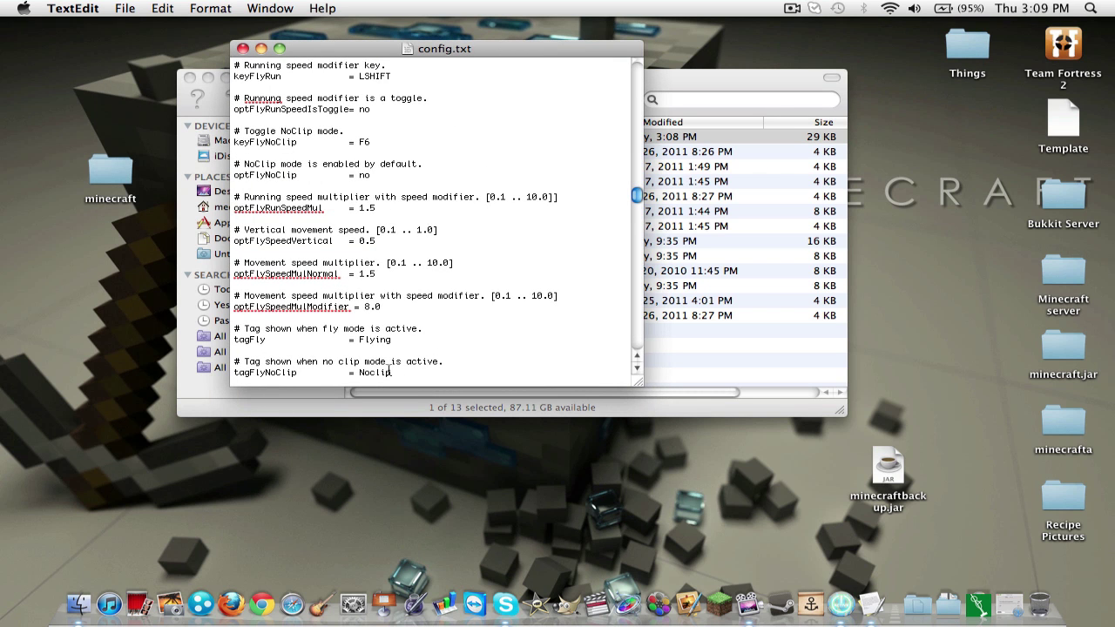
scroll(389, 372, up, 4)
scroll(384, 168, up, 6)
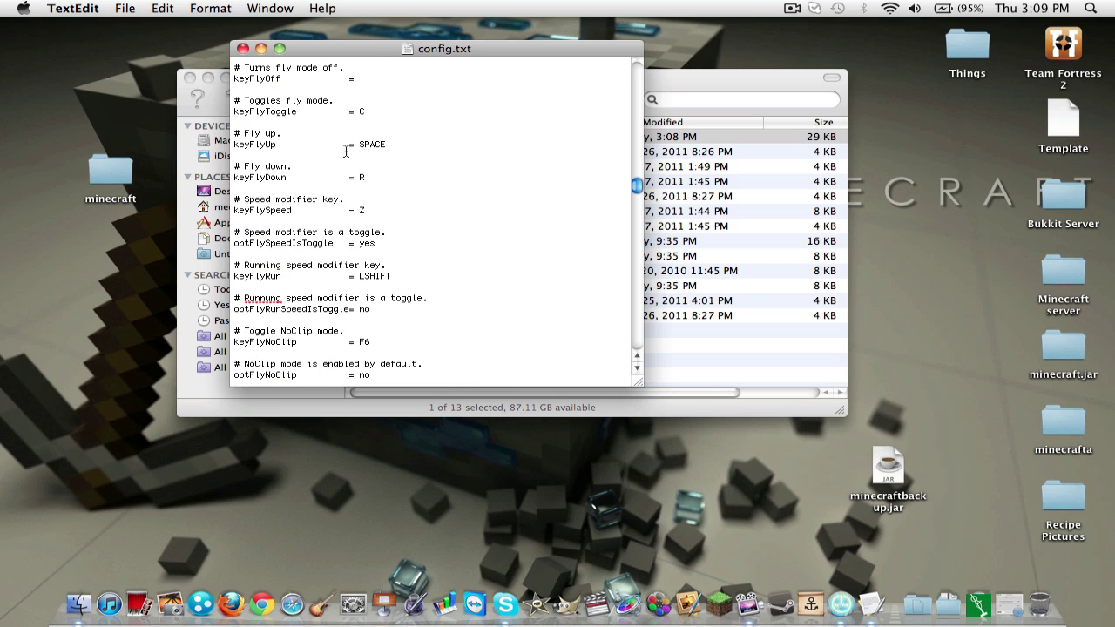
drag(358, 114, 462, 347)
click(383, 232)
click(125, 8)
scroll(323, 137, up, 3)
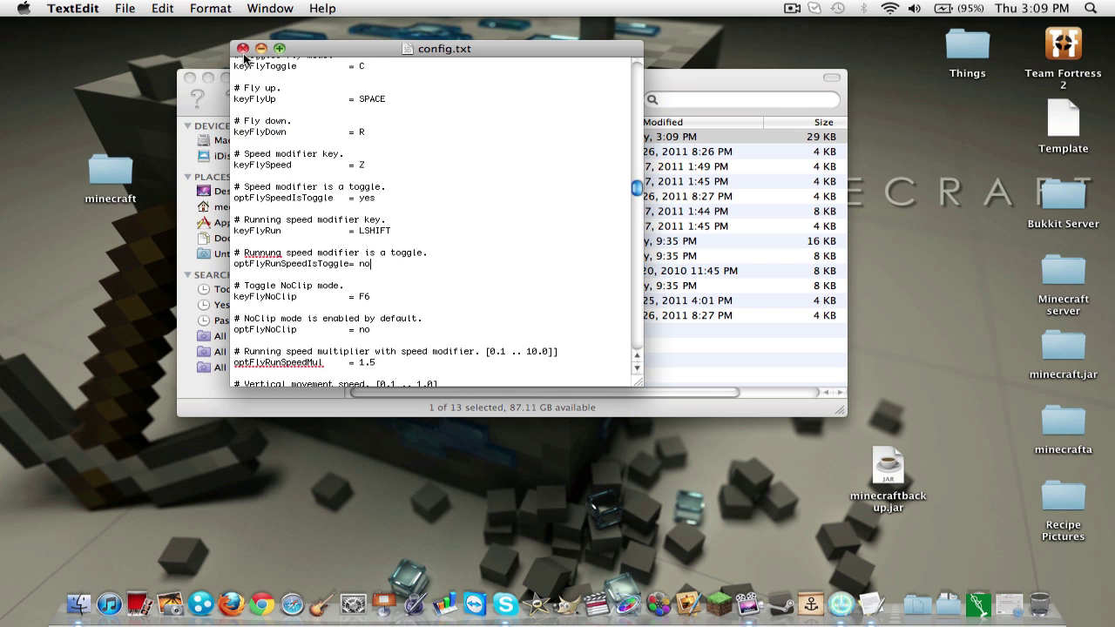
click(243, 49)
click(188, 77)
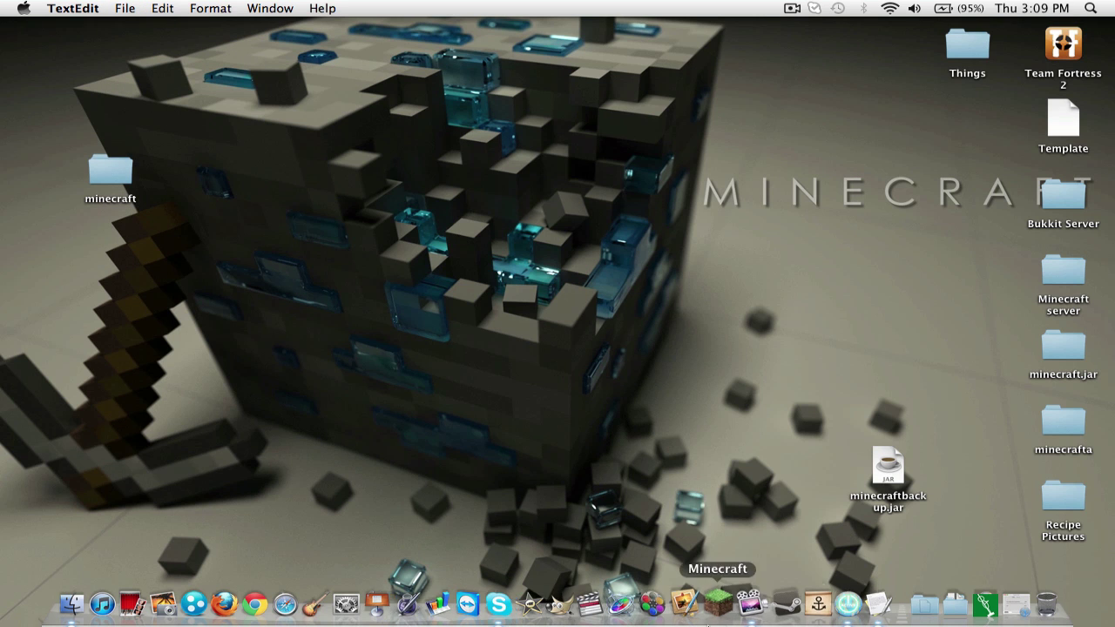
Launch Minecraft, quit TextEdit, and log in with the remembered account in an enlarged launcher window.
click(719, 600)
right_click(871, 603)
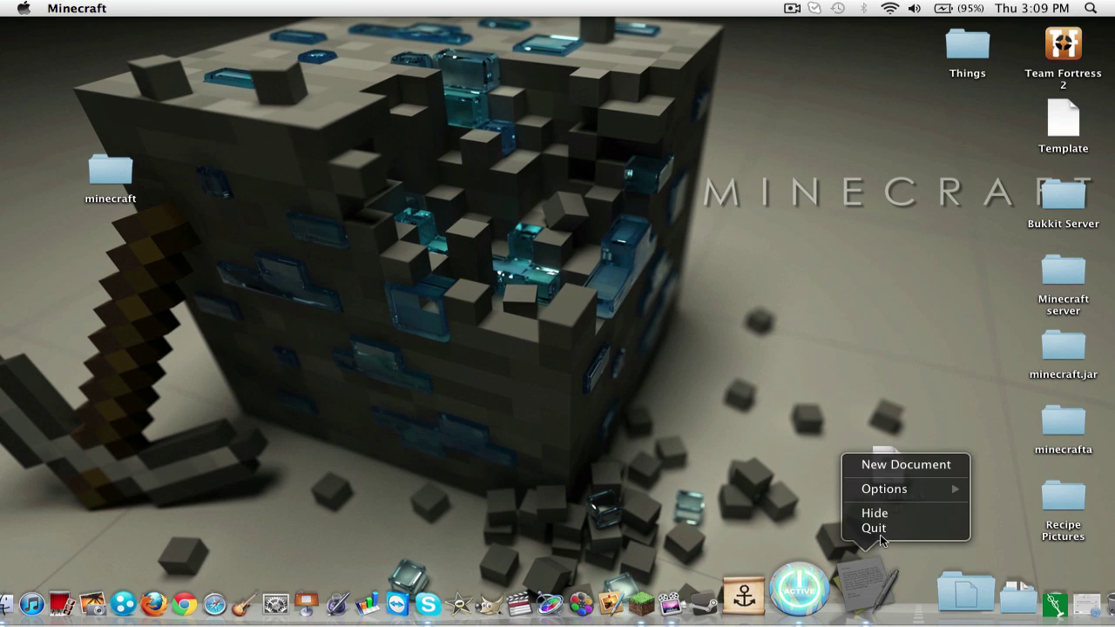
click(871, 525)
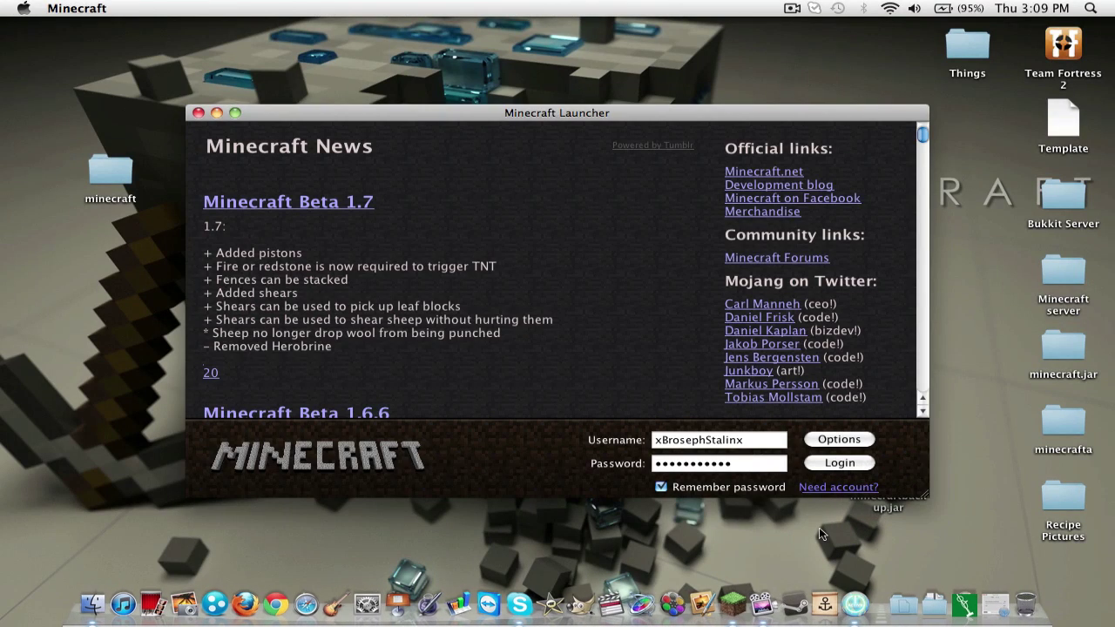
click(840, 463)
click(234, 112)
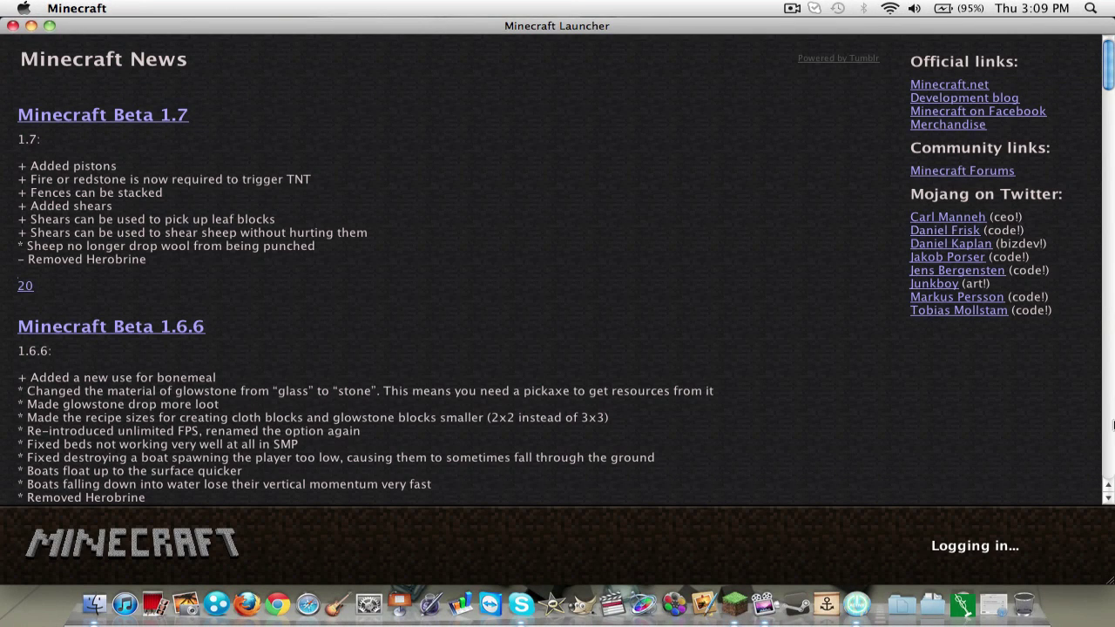
Show the Speed Freak window, move it aside, and return to the Minecraft launcher.
click(856, 603)
click(562, 357)
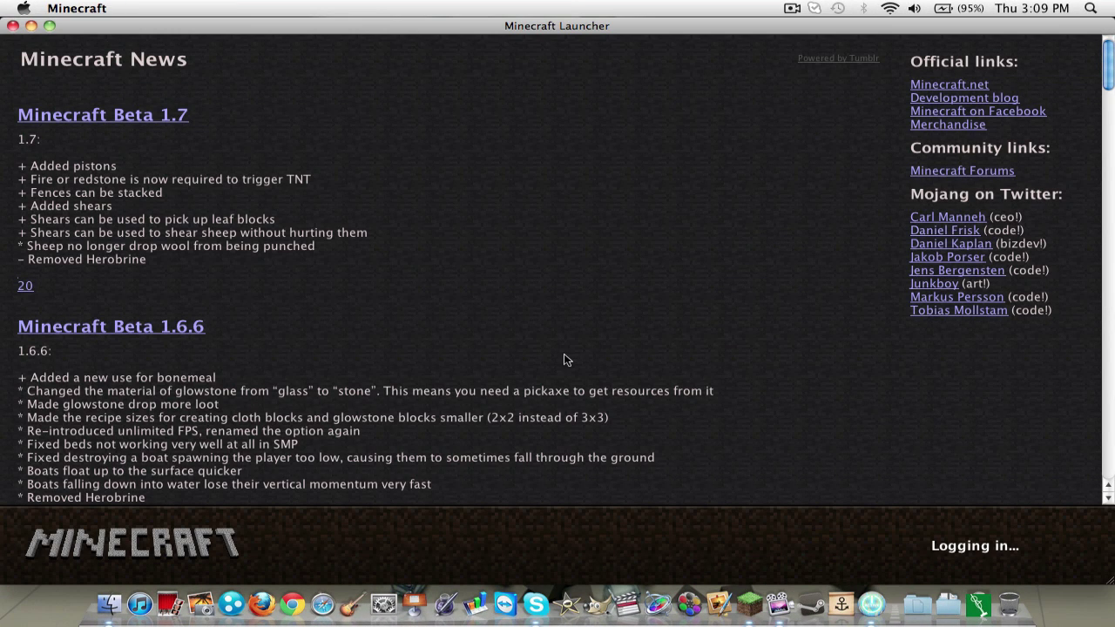
click(871, 603)
click(548, 254)
click(871, 603)
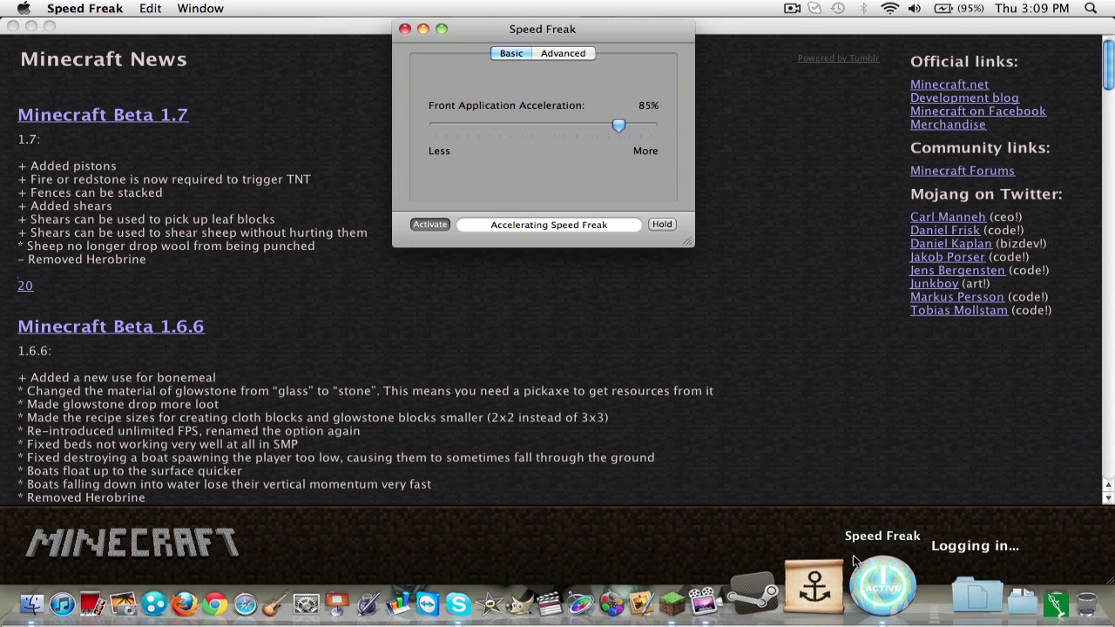
mouse_move(507, 39)
mouse_down()
mouse_move(446, 29)
mouse_move(489, 52)
mouse_move(469, 66)
mouse_move(495, 53)
mouse_up()
click(708, 355)
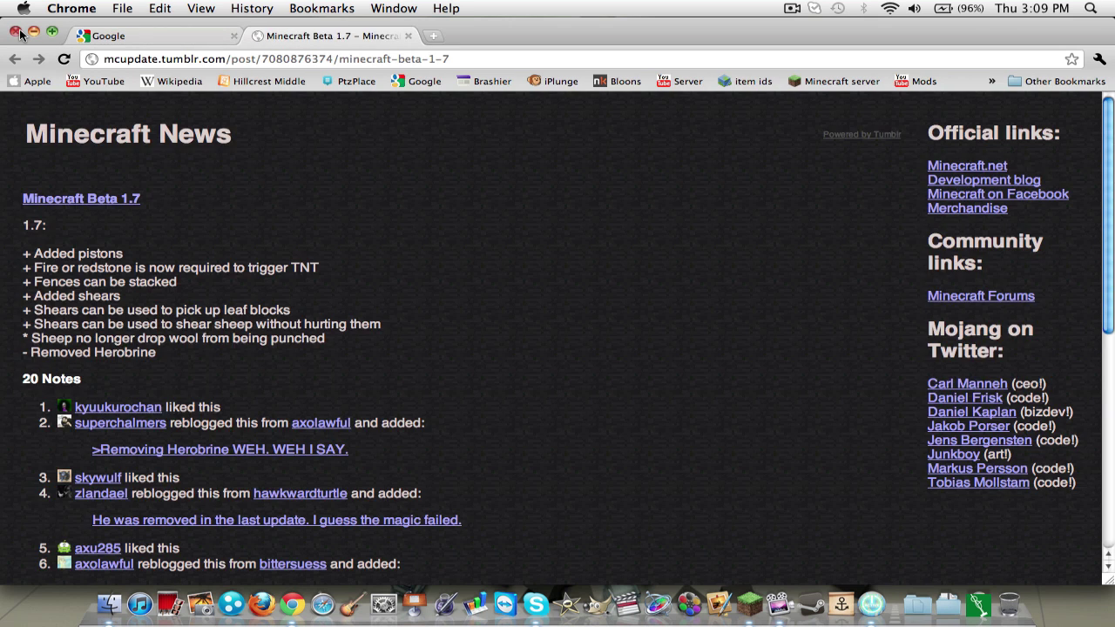
Close the Chrome window and create a new singleplayer world in Minecraft.
click(15, 31)
click(691, 378)
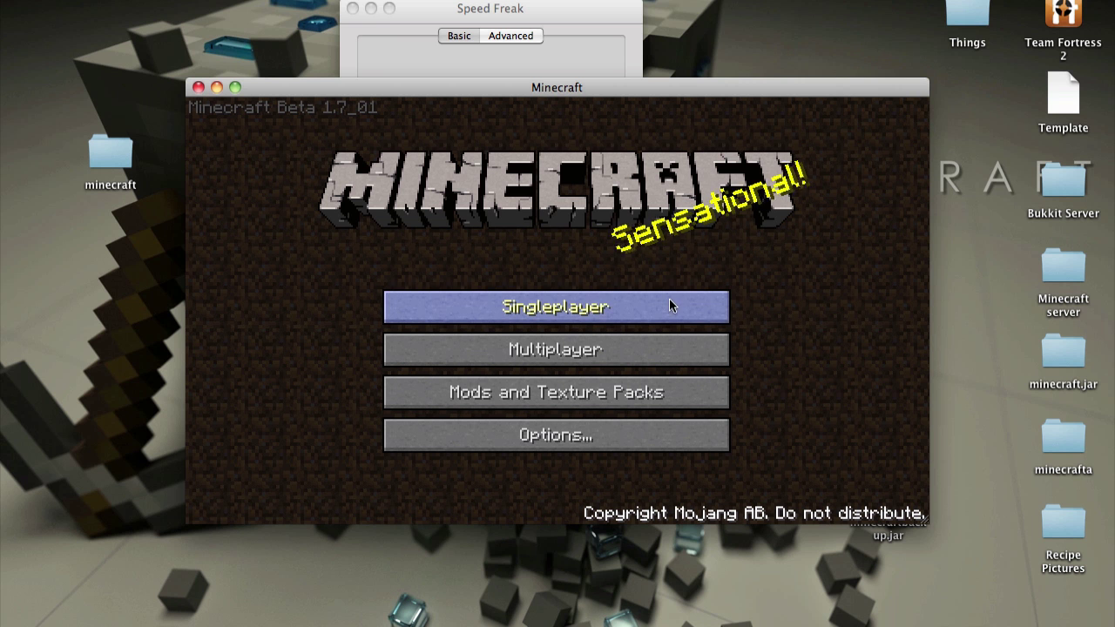
click(650, 305)
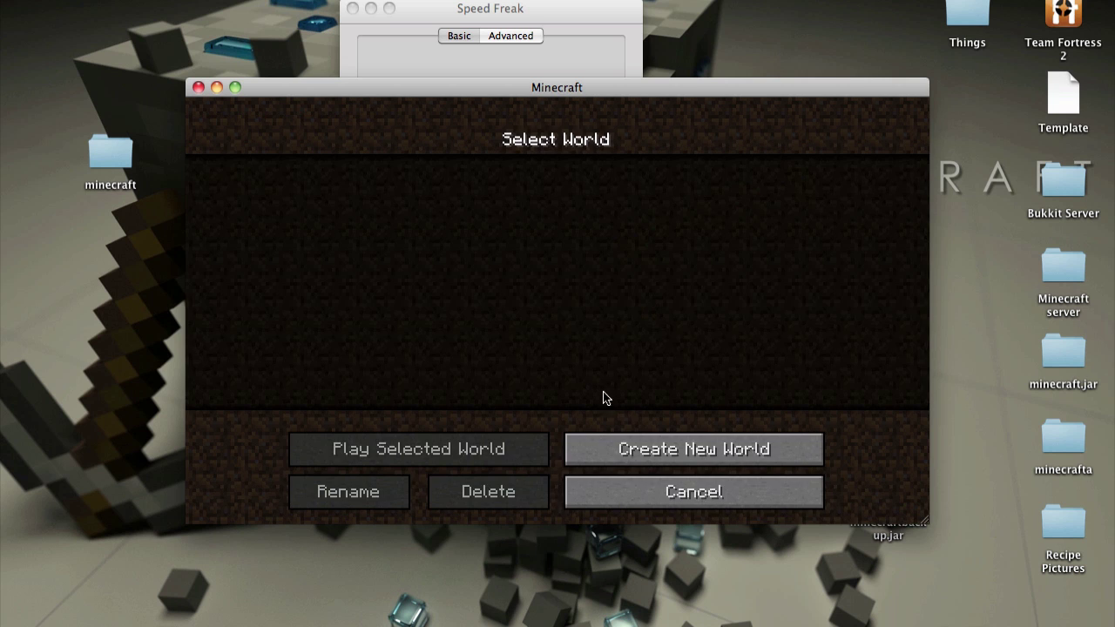
click(655, 446)
click(575, 415)
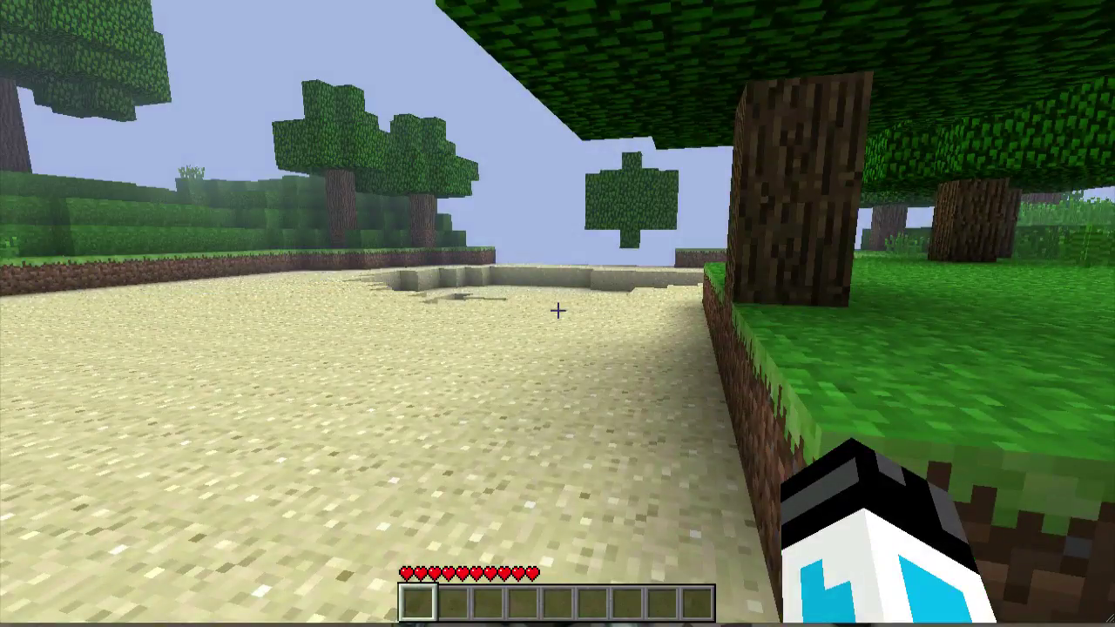
Open and close the player inventory repeatedly to check for the TooManyItems interface.
key(e)
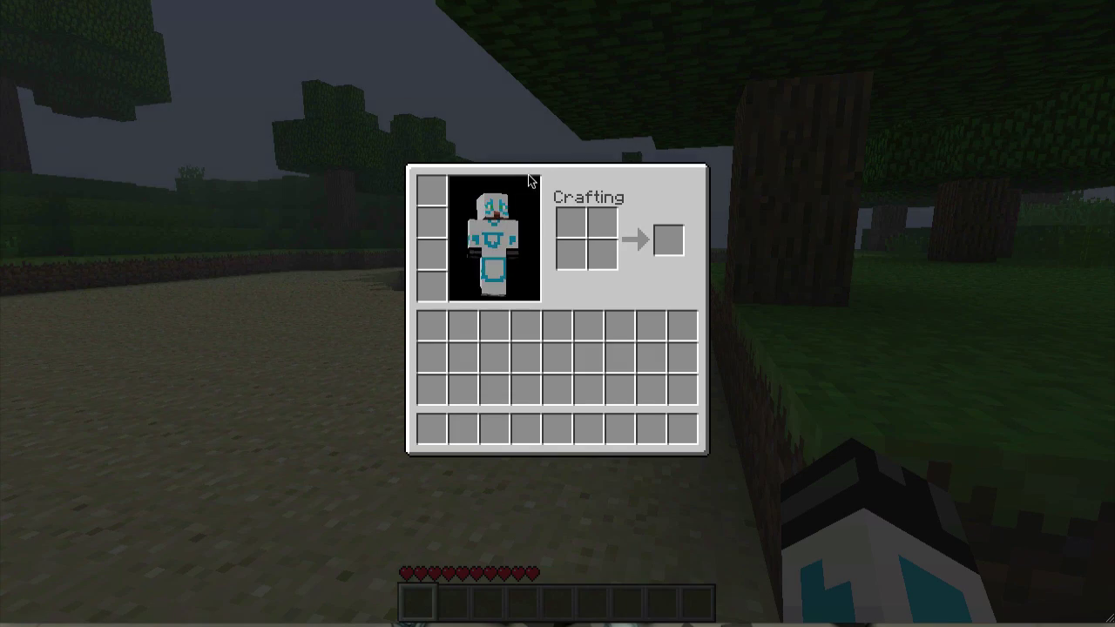
key(e)
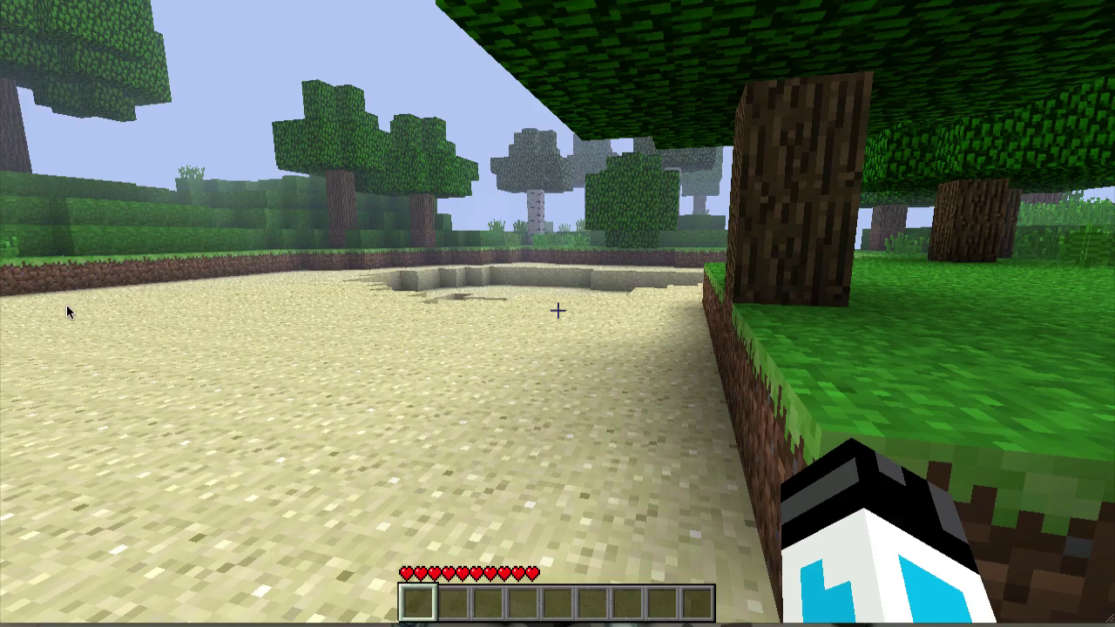
key(e)
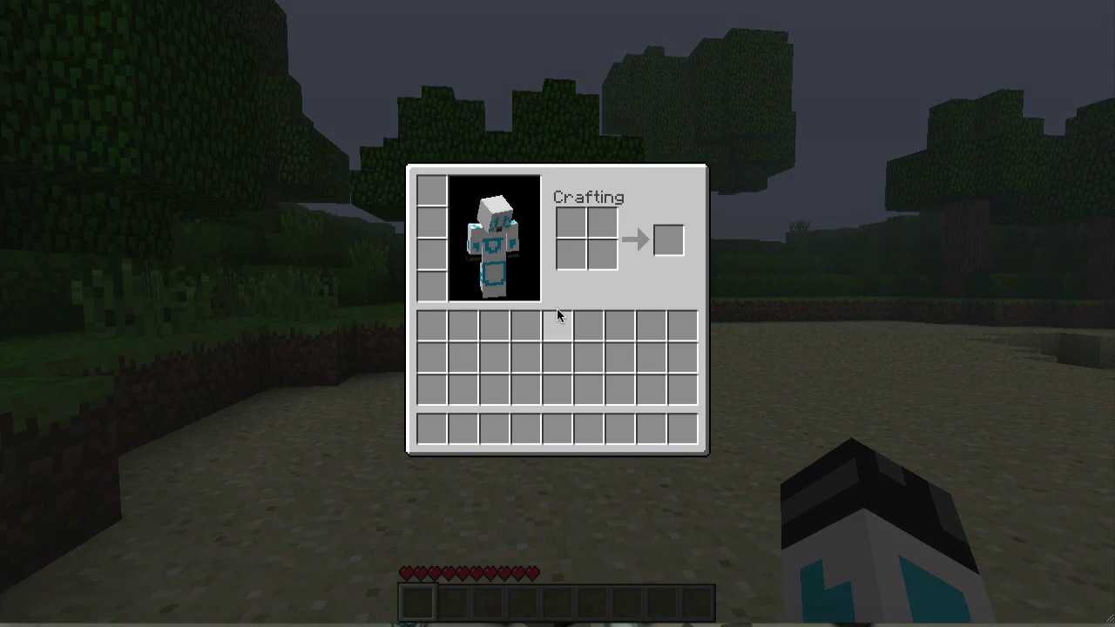
key(e)
key(e)
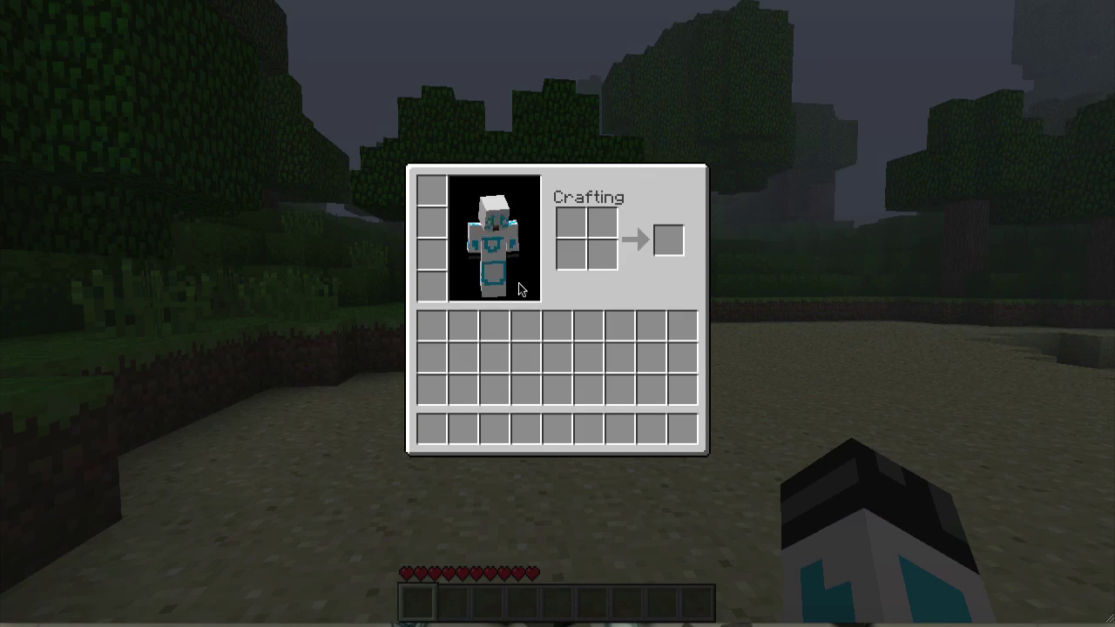
key(e)
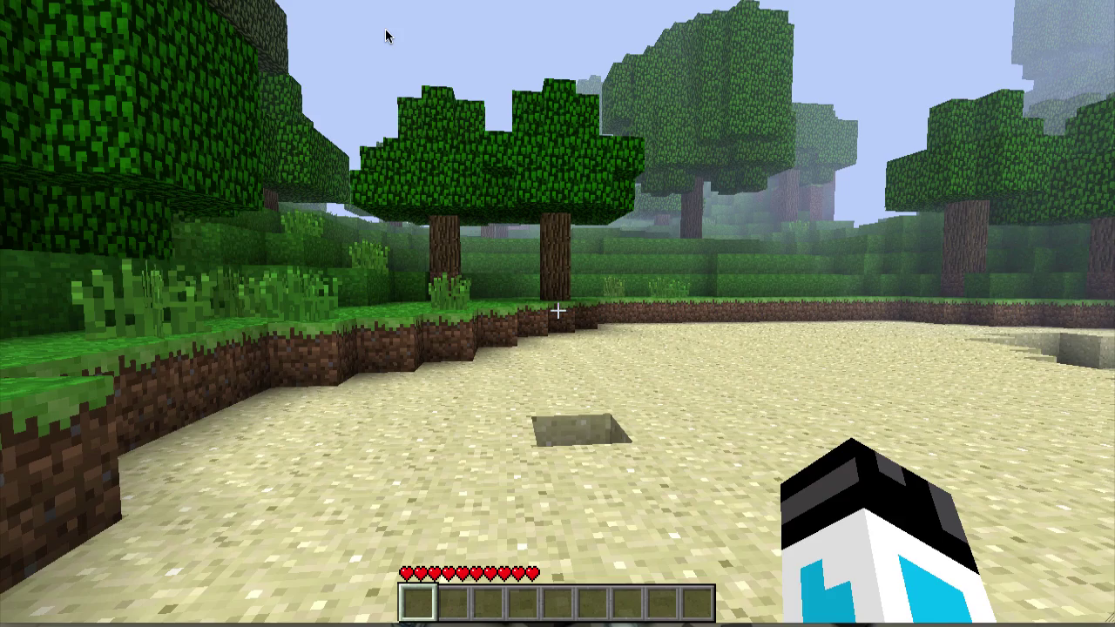
Test the fly mod by rising above the treetops and flying forward over the forest.
key(space)
key(space)
key(w)
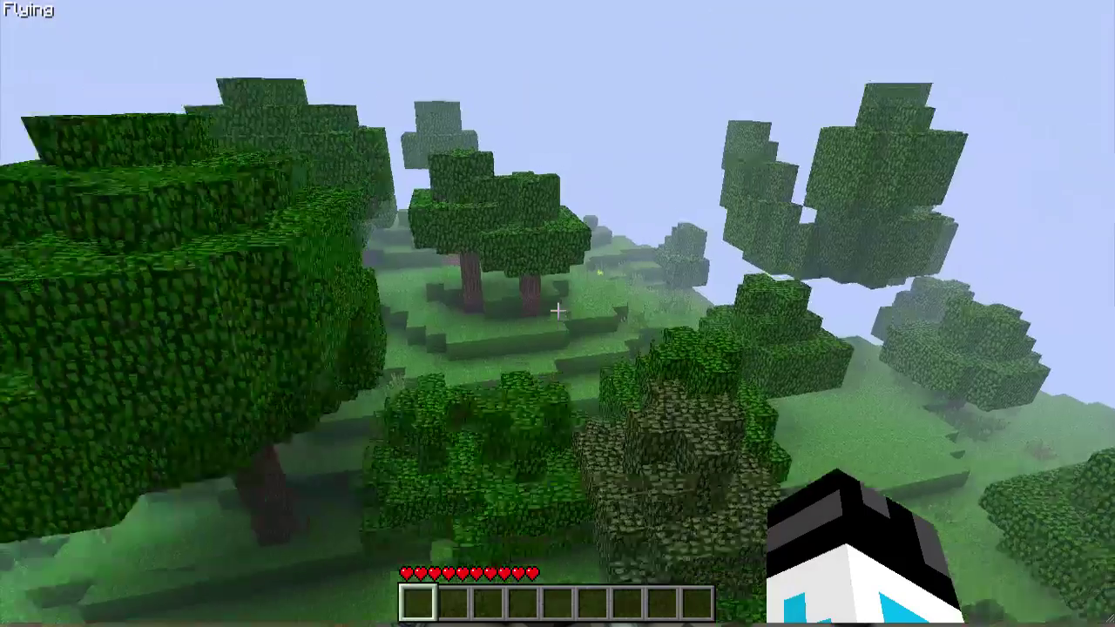
key(space)
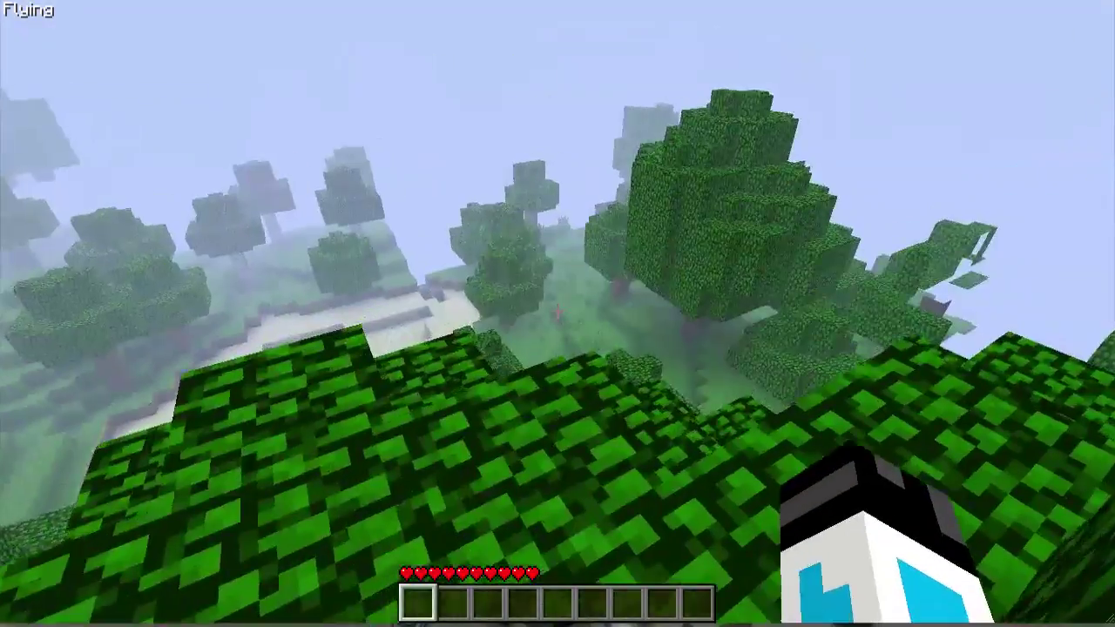
key(w)
Recheck the player inventory for TooManyItems while flying.
key(e)
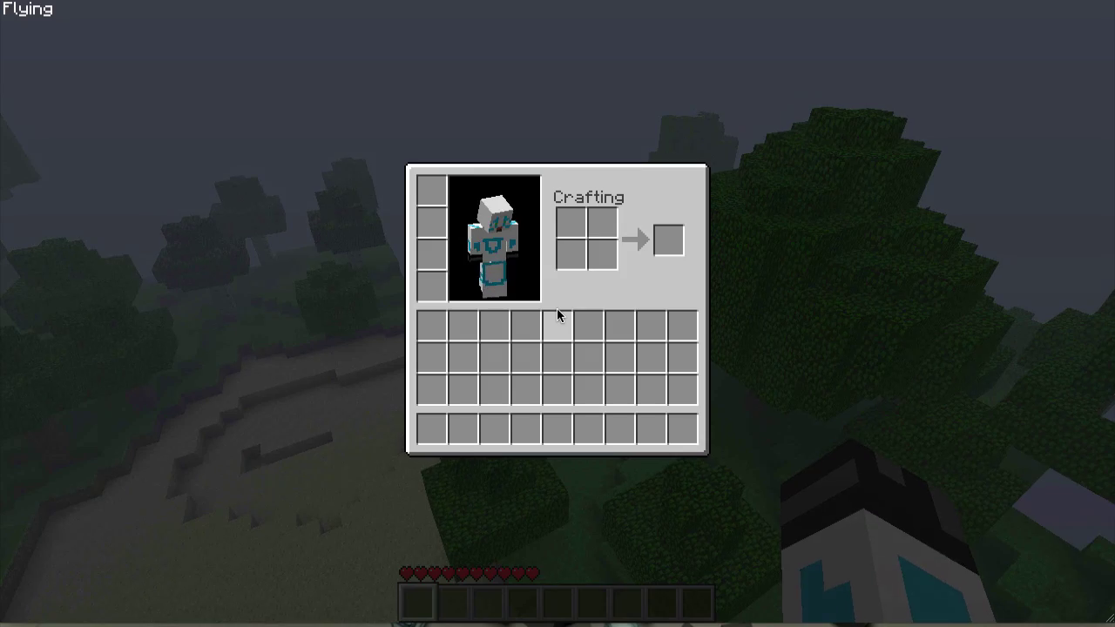
key(e)
key(e)
key(e)
key(f)
Move onto a tree and break its leaves and top log to collect a sapling and a wood block.
key(w)
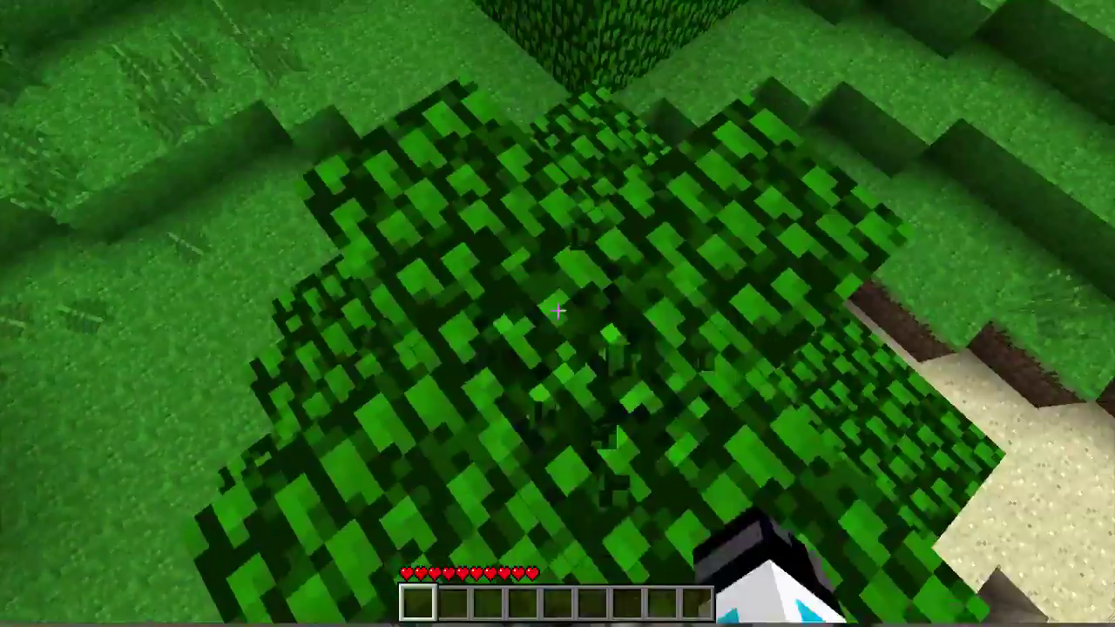
click(558, 311)
key(shift)
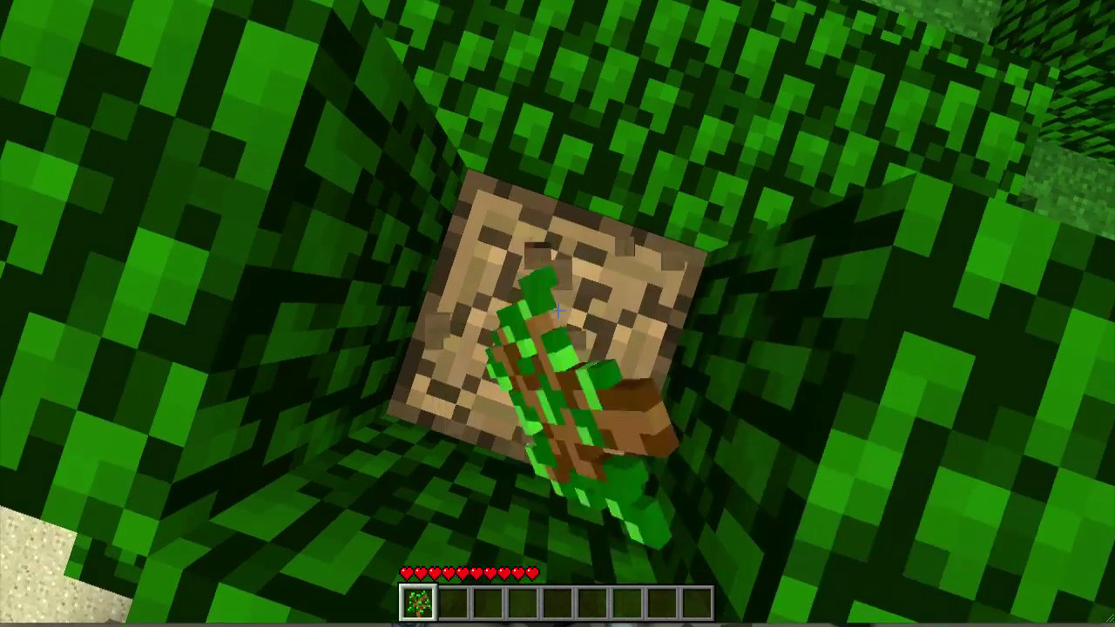
drag(557, 311, 557, 311)
Fly up from the tree, check the collected items in the inventory, and fly over the sand area.
key(space)
key(e)
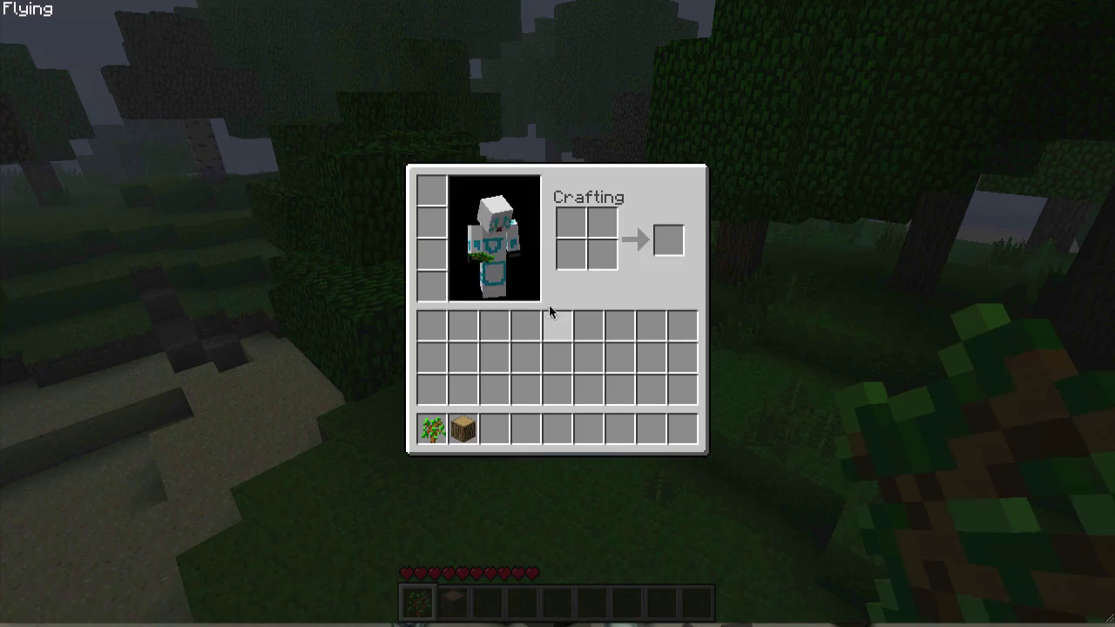
key(e)
key(space)
key(w)
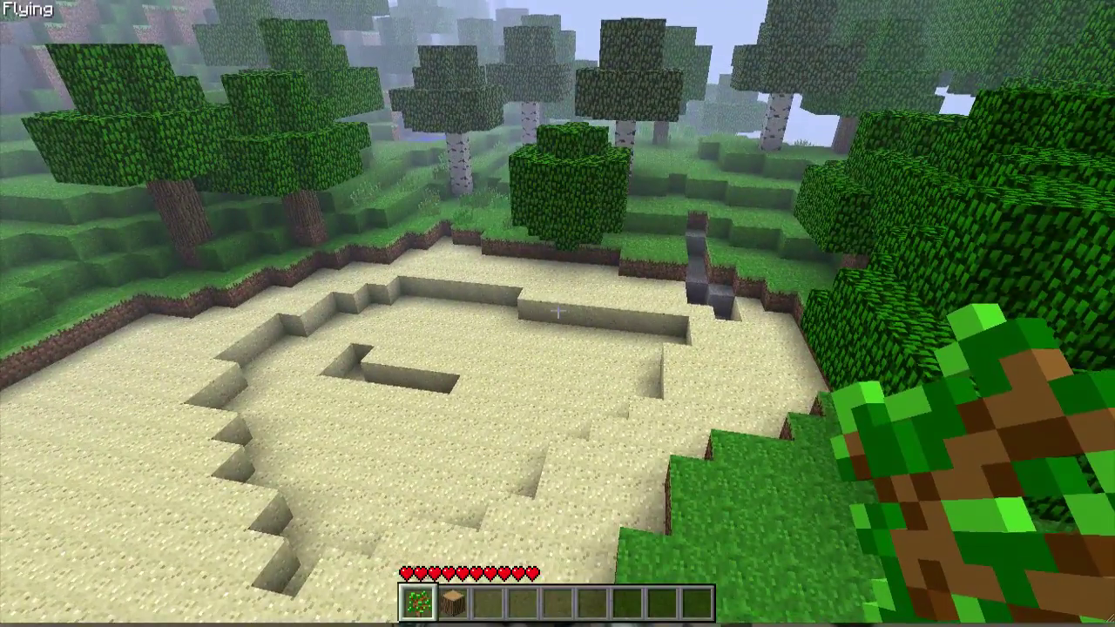
Save and quit the current world, and close the game from its title screen.
key(Escape)
click(620, 355)
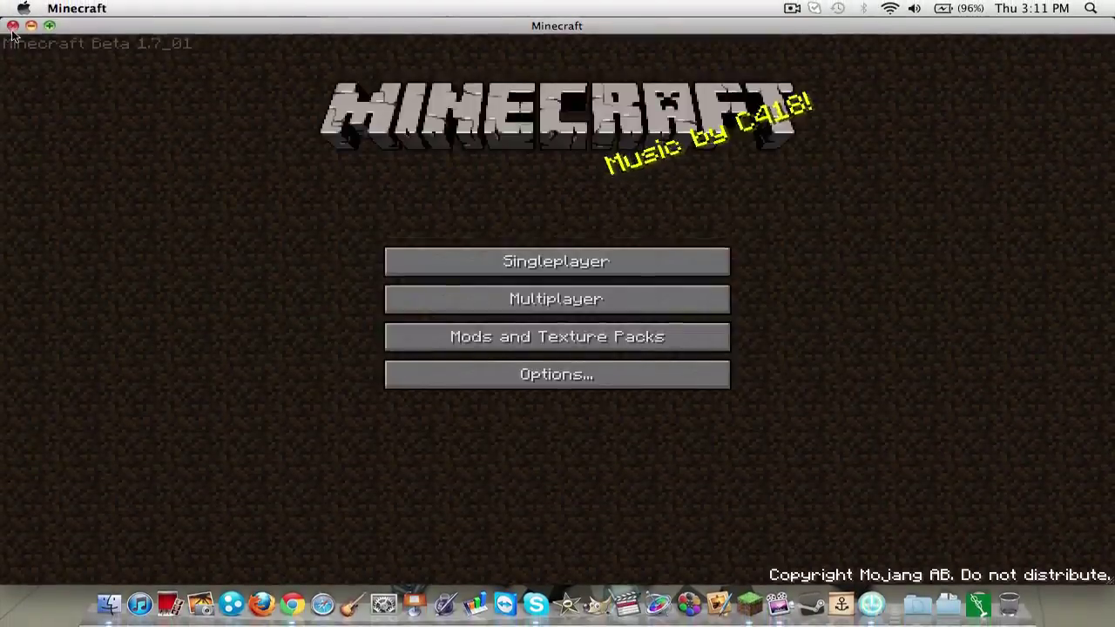
click(13, 18)
Switch to Finder and open the minecraft.jar folder within the minecraft folder of the home Library's Application Support.
click(109, 605)
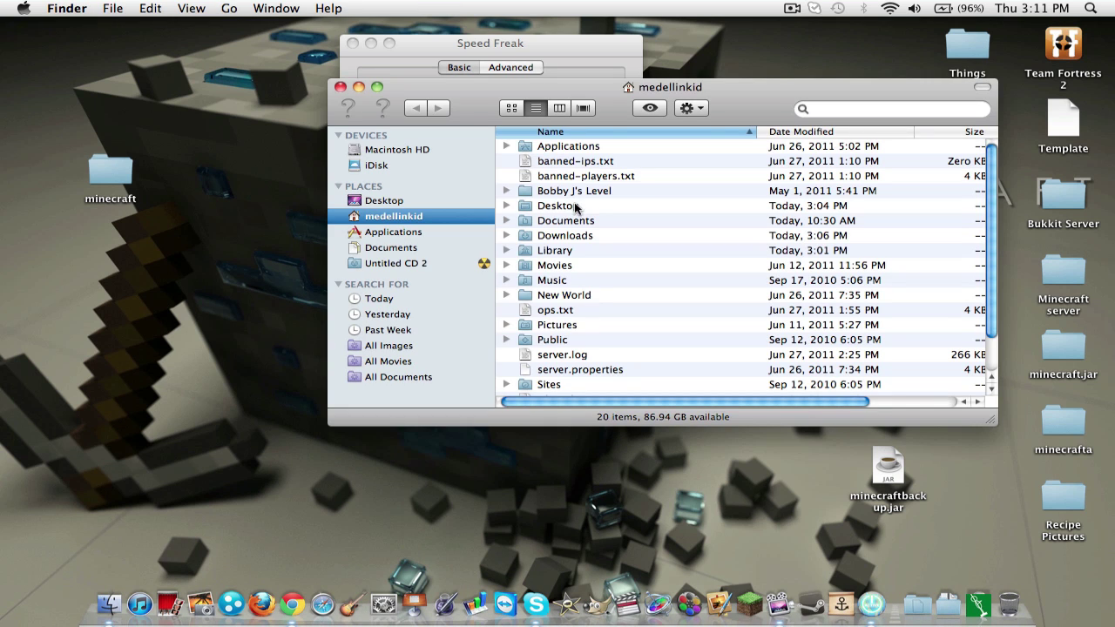
double_click(584, 249)
double_click(585, 161)
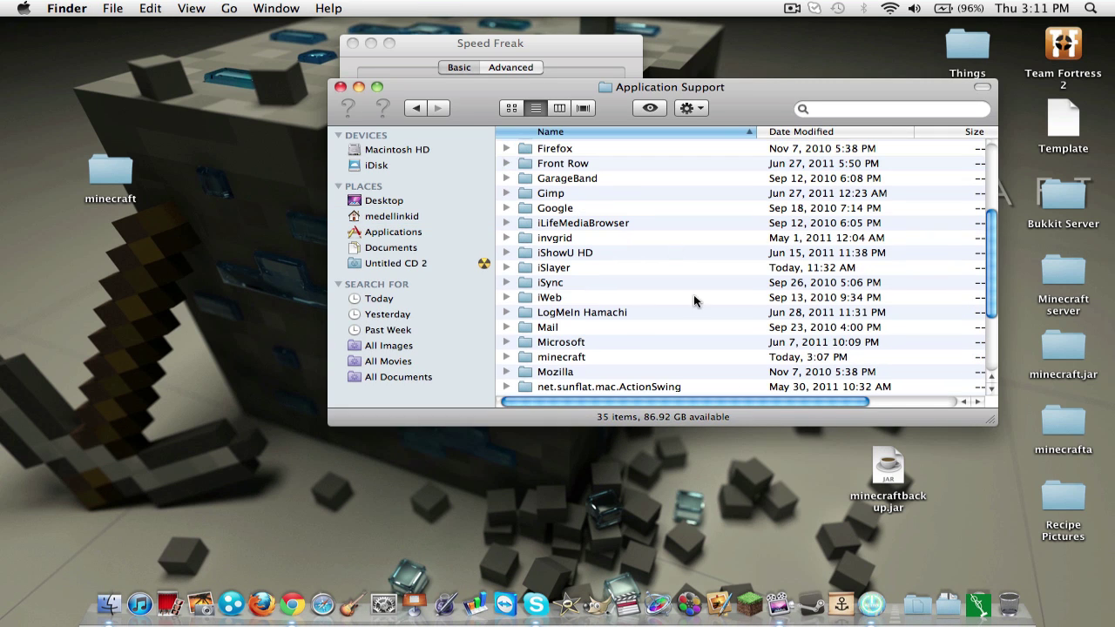
double_click(578, 357)
click(578, 147)
double_click(579, 146)
double_click(568, 223)
Move all class files from the downloaded TooManyItems2011_06_30 folder into minecraft.jar, replacing existing ones, and close both folder windows.
click(948, 603)
click(974, 380)
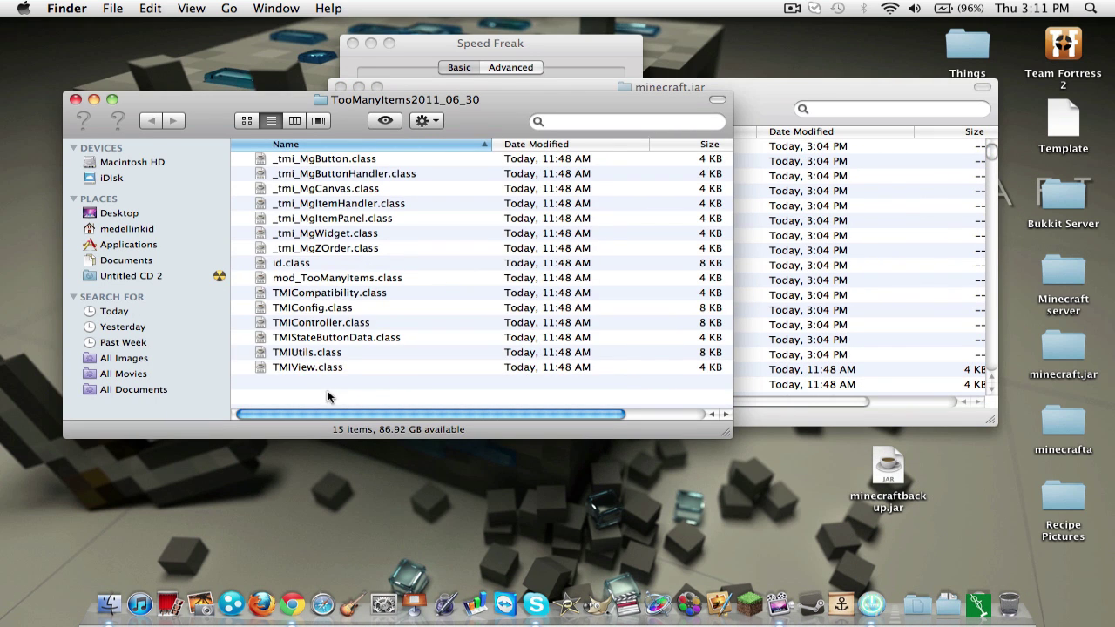
key(super+a)
drag(383, 99, 73, 32)
drag(168, 147, 645, 277)
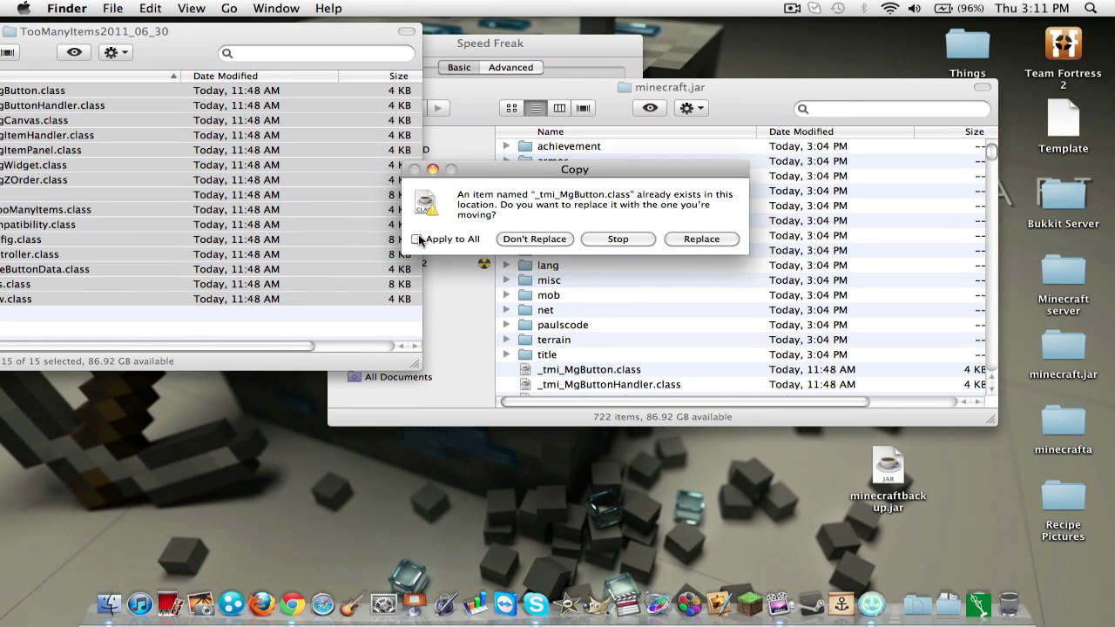
click(701, 238)
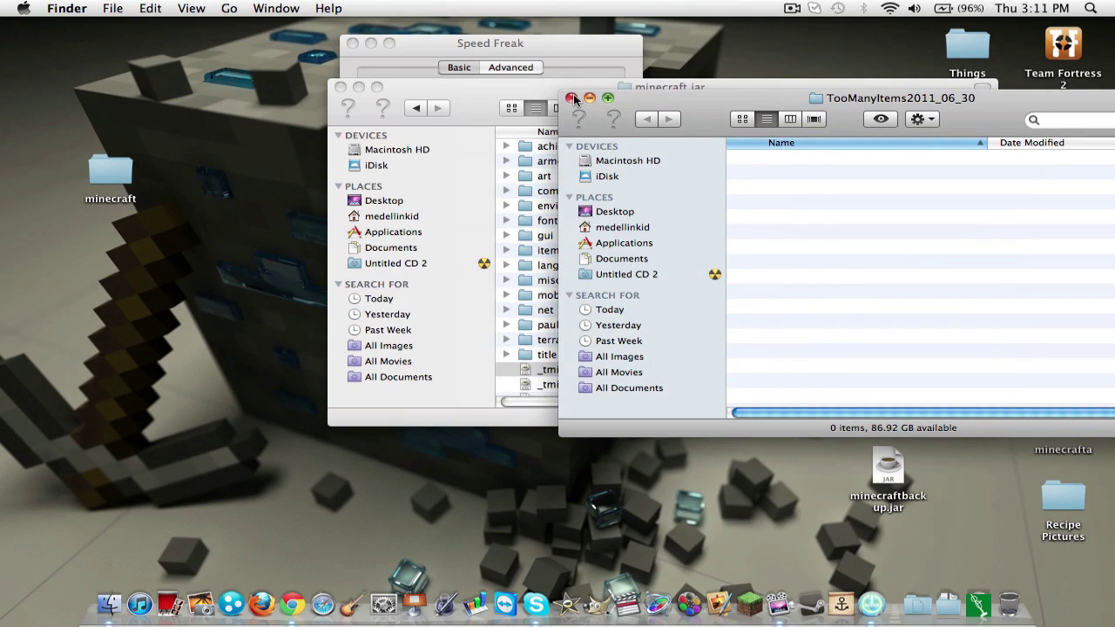
click(571, 98)
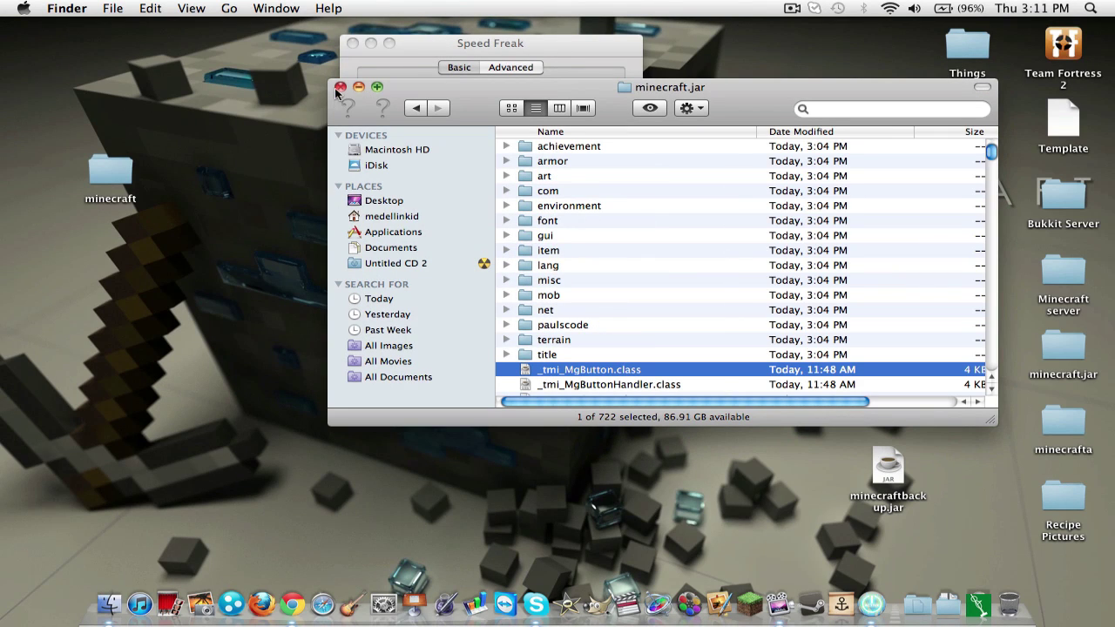
click(340, 87)
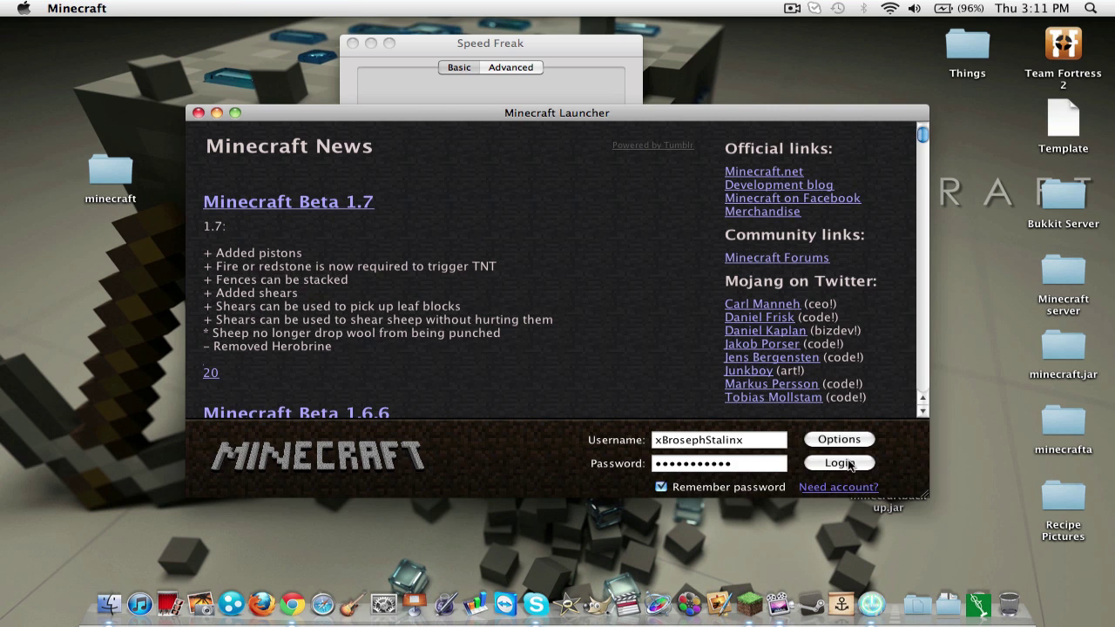
click(839, 461)
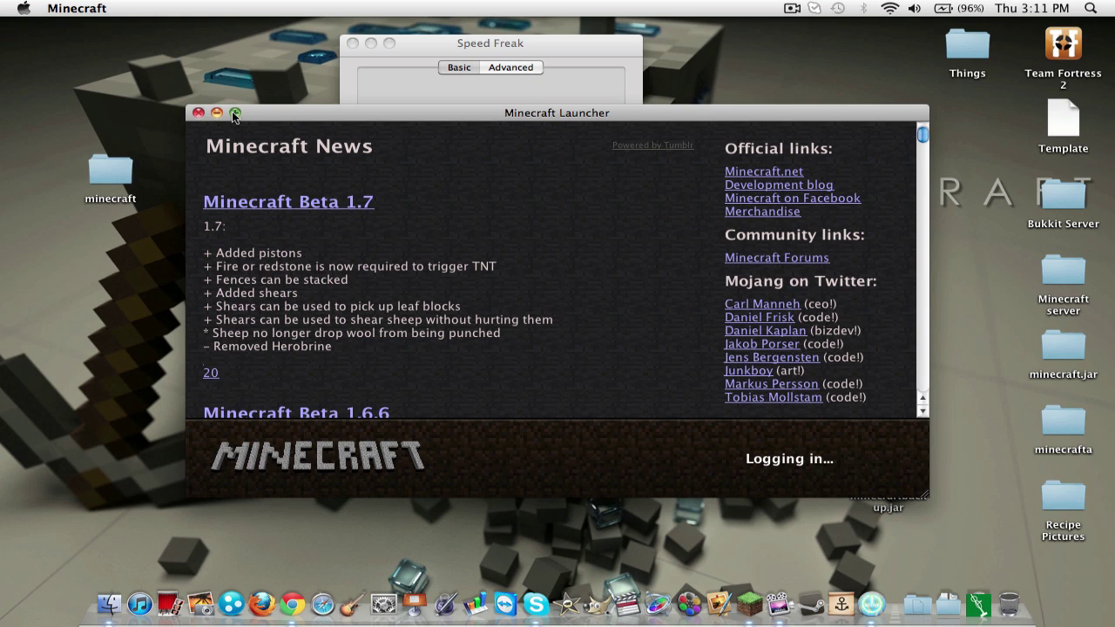
drag(601, 303, 204, 279)
click(445, 154)
click(198, 113)
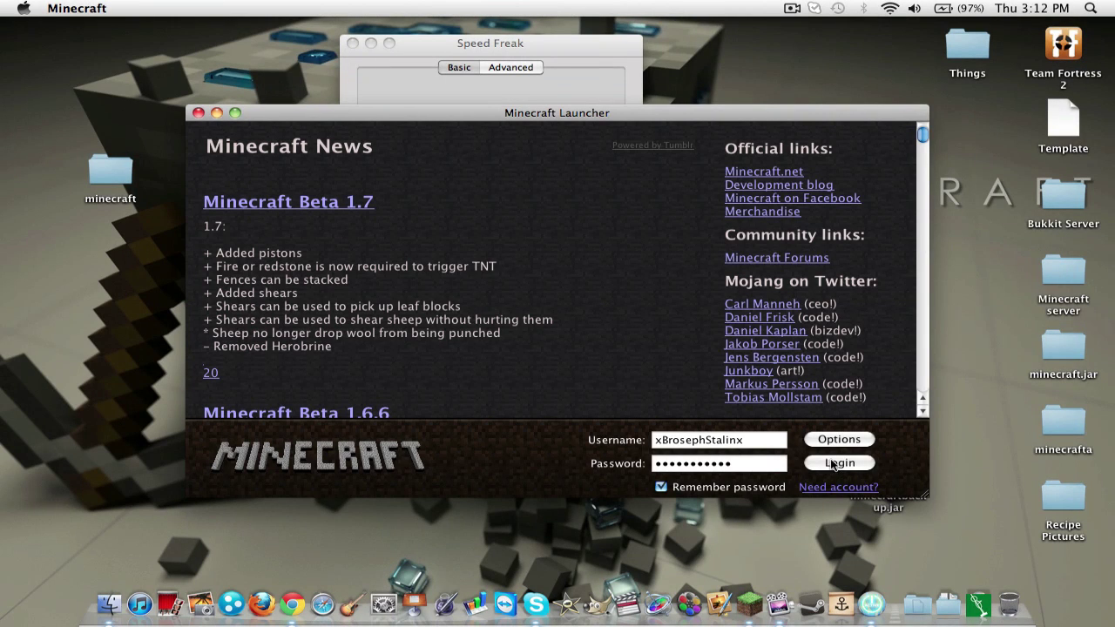
Log in from the Minecraft Launcher with the remembered account and load the single-player world New World.
click(832, 462)
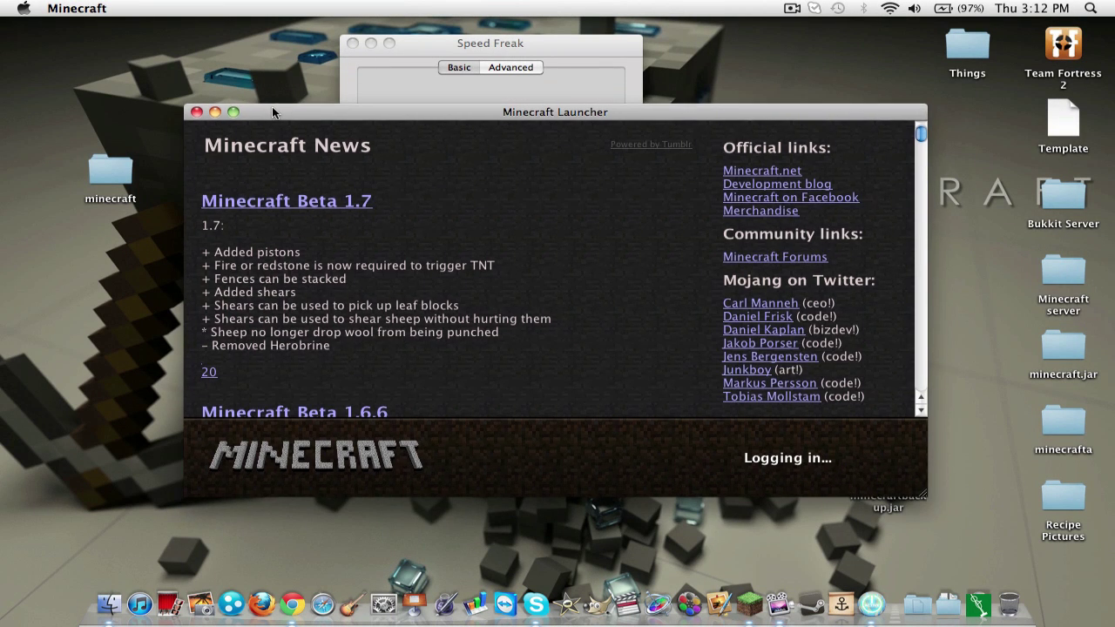
drag(271, 106, 263, 99)
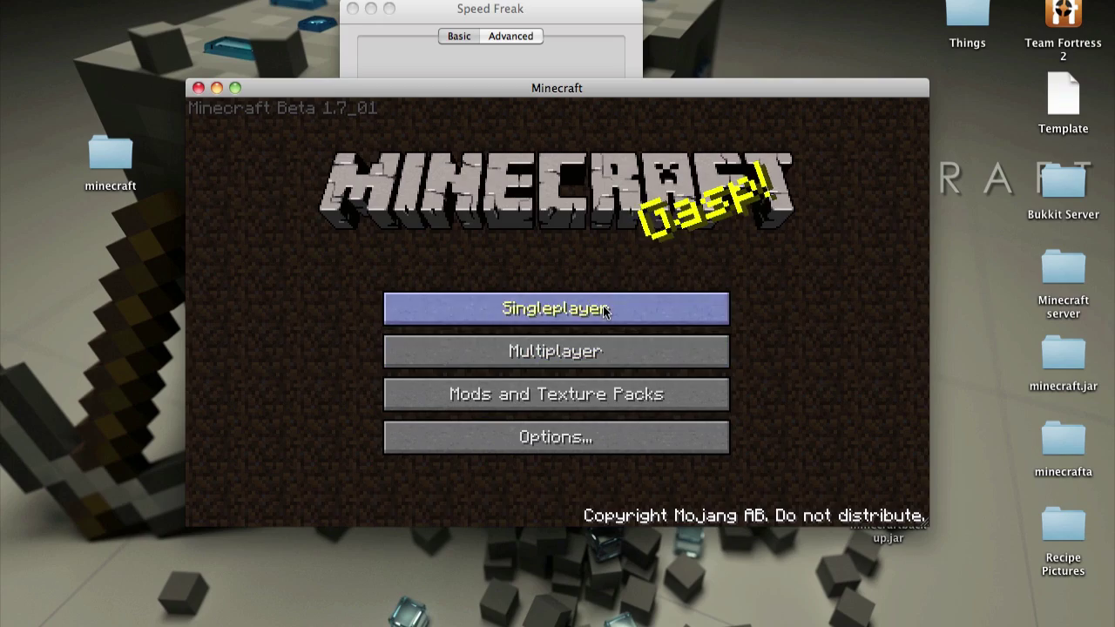
click(704, 304)
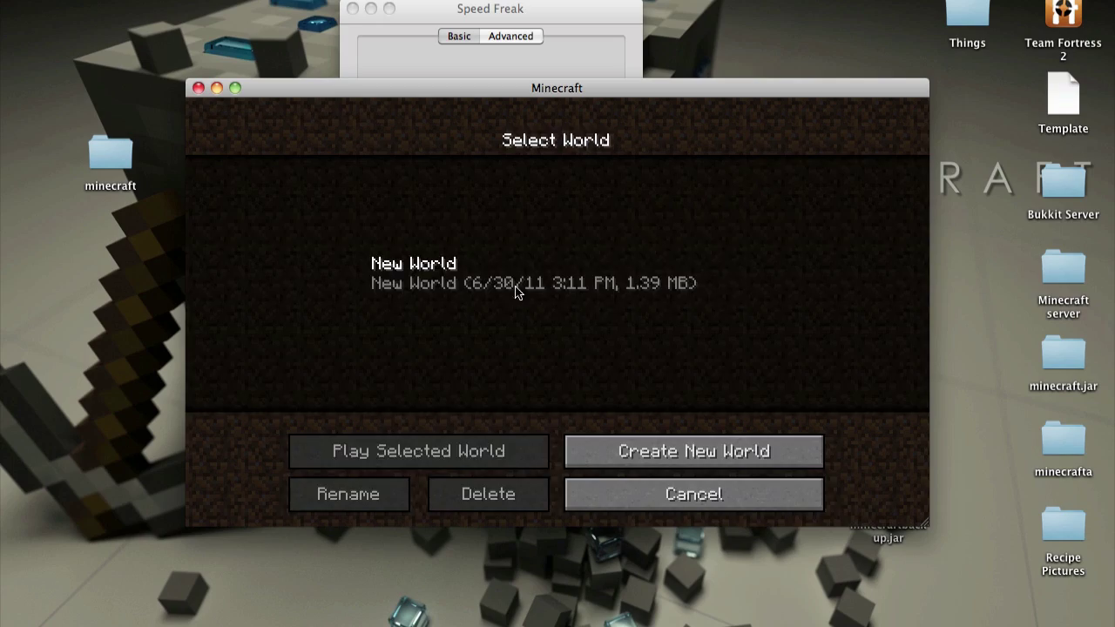
click(503, 278)
click(463, 482)
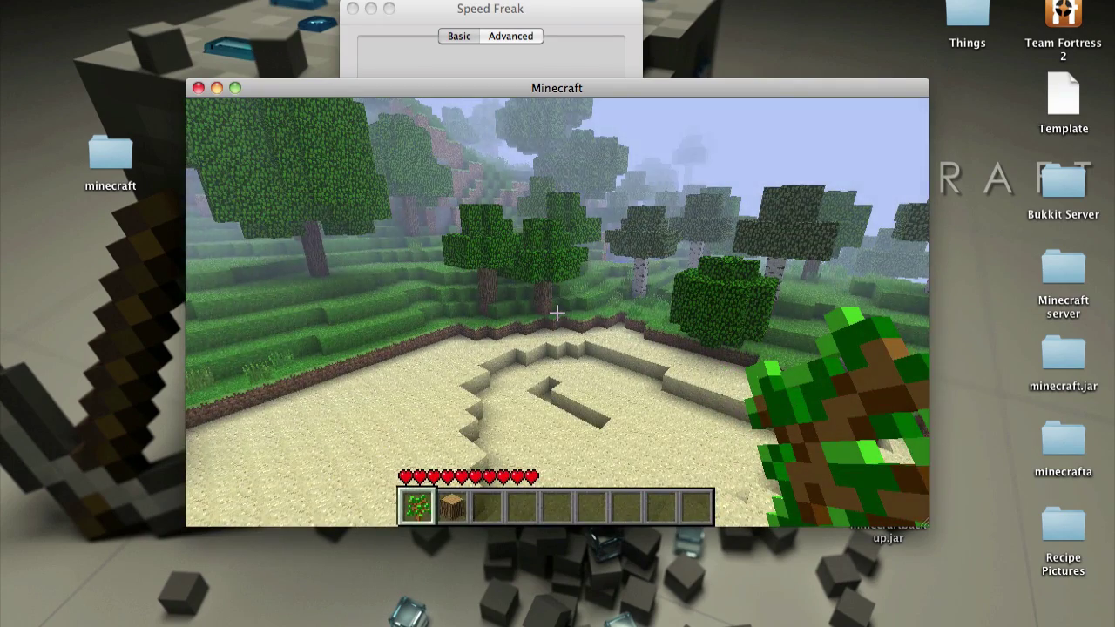
Turn on flying and bring up the inventory with the TooManyItems item list in an enlarged game window.
key(f)
key(e)
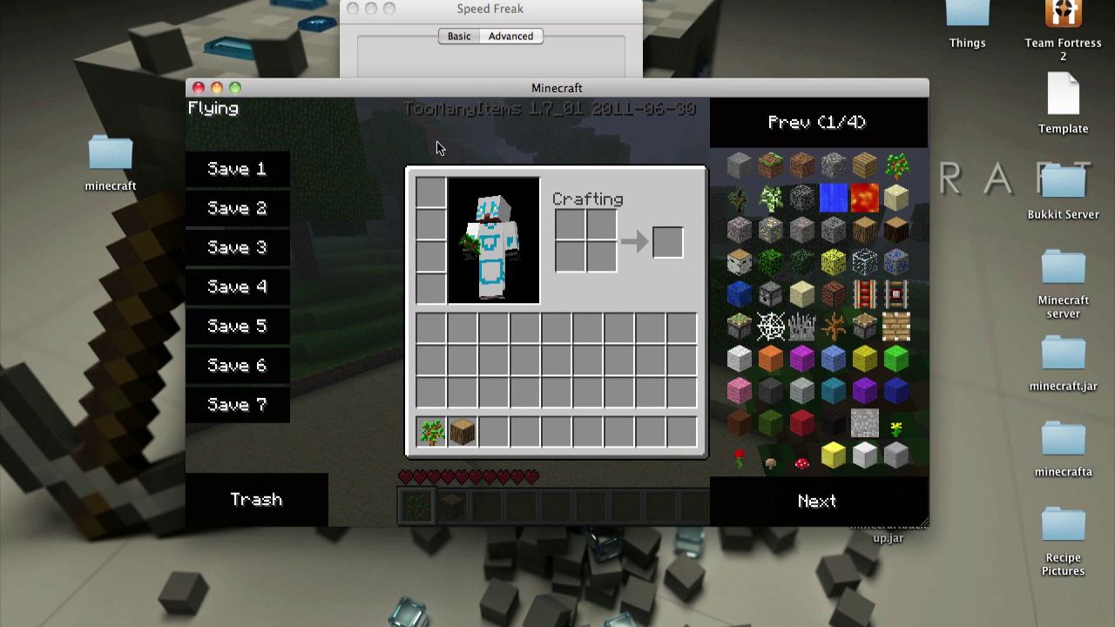
click(235, 88)
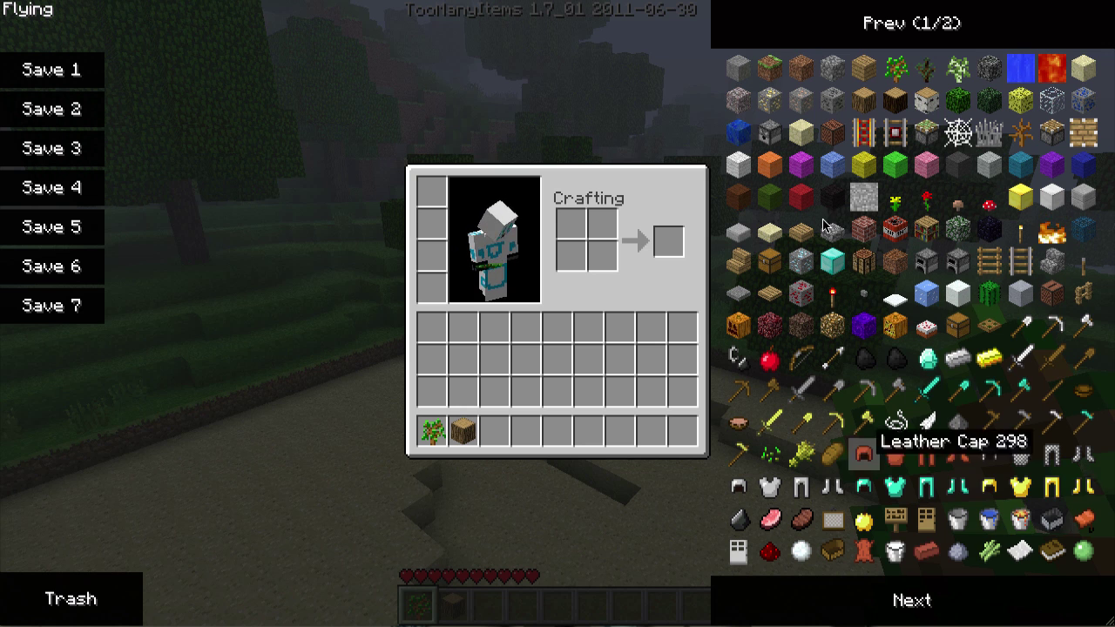
Browse both TooManyItems pages and take 64 of Piston 33 and 64 of the piston head block beside it.
click(911, 600)
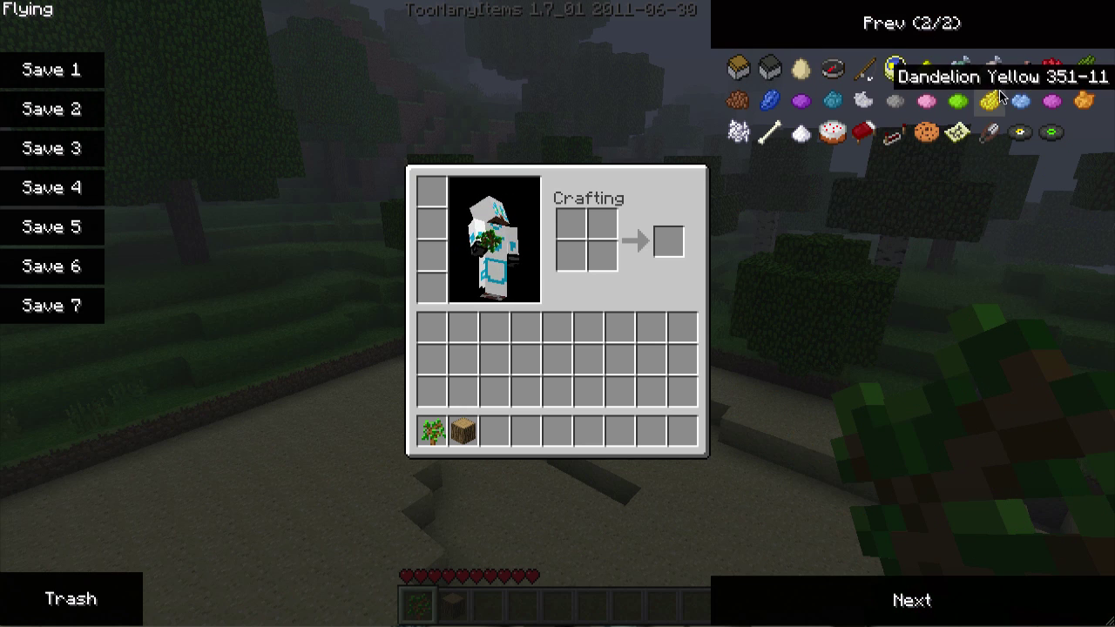
click(925, 41)
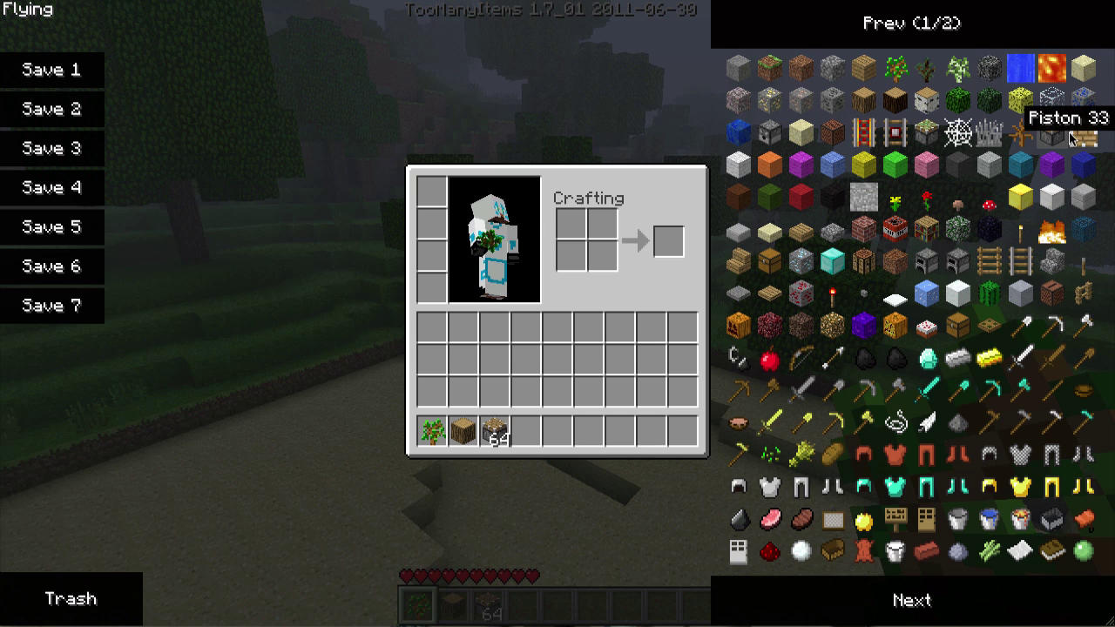
key(e)
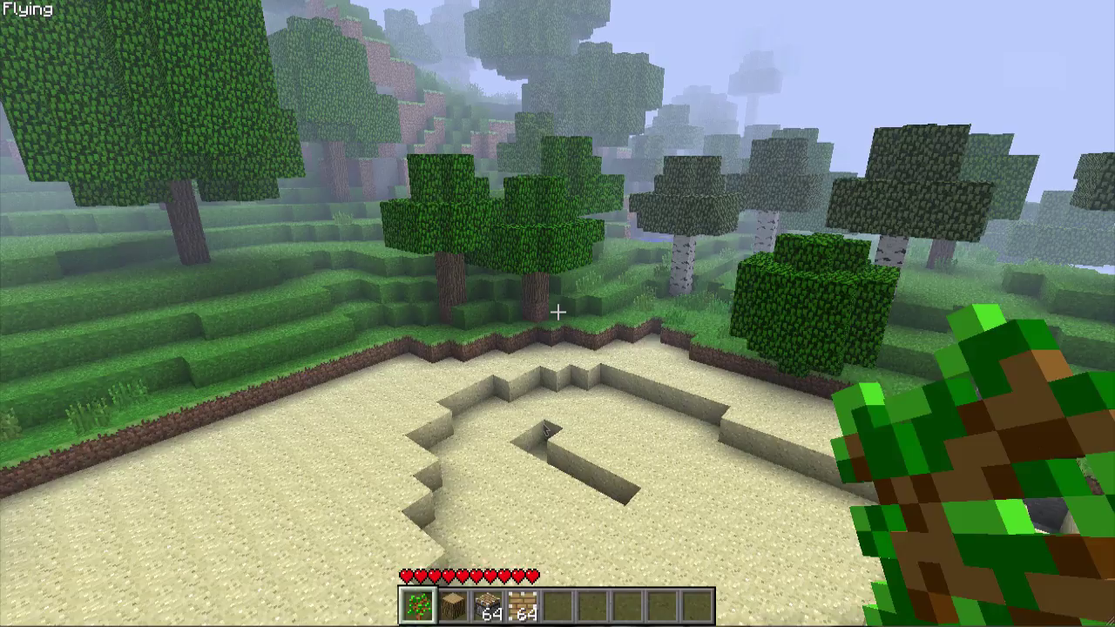
Land on the sand, try out the piston head block, and place a regular piston on the ground.
key(4)
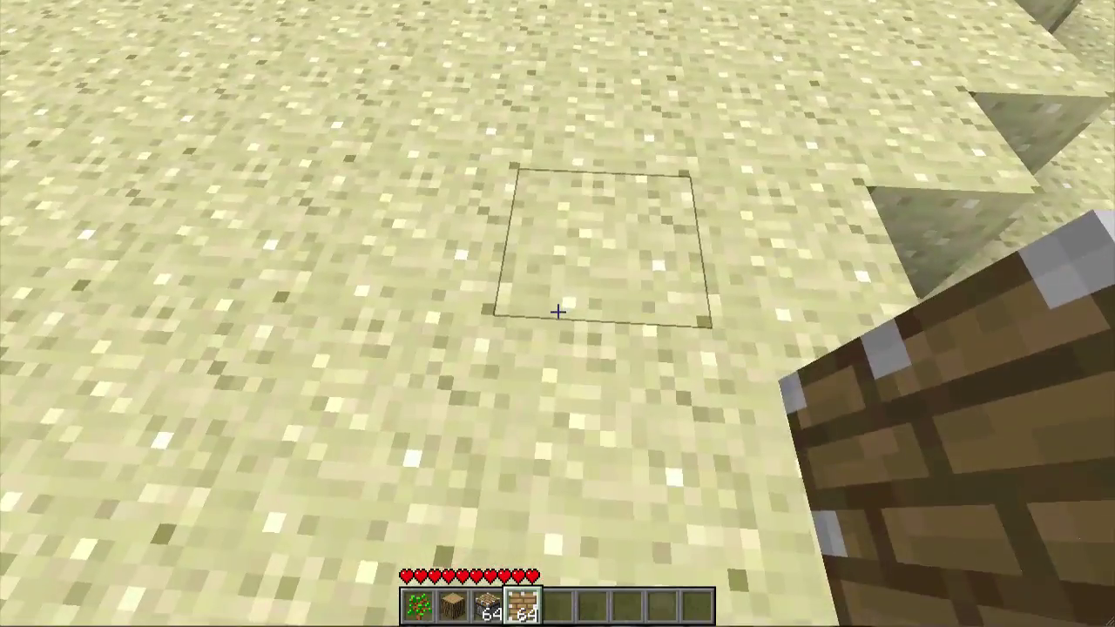
click(558, 311)
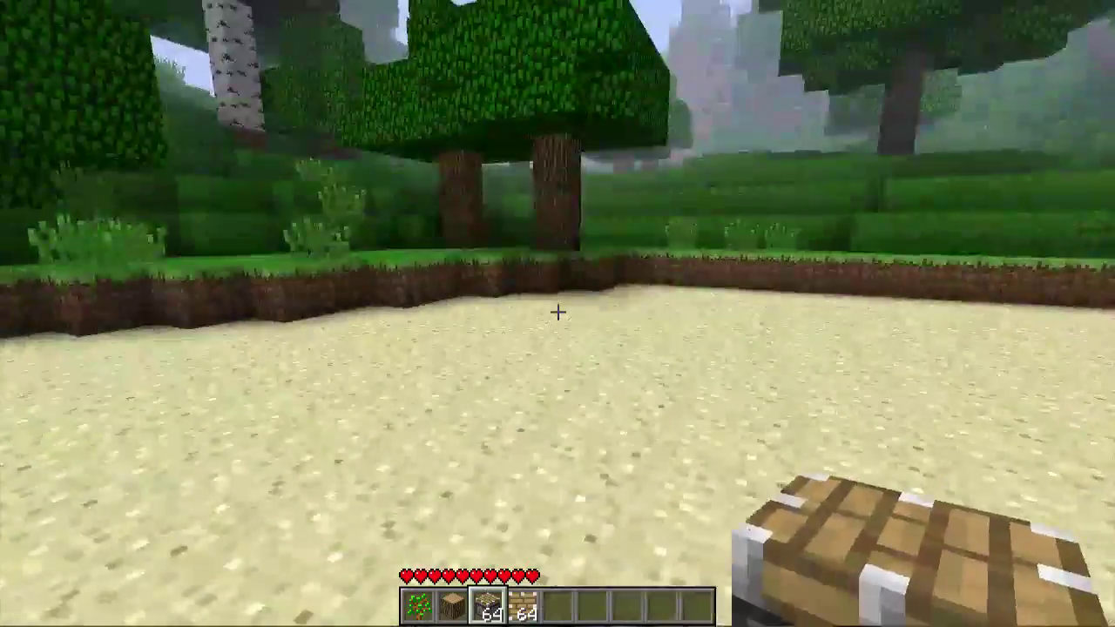
key(3)
right_click(557, 312)
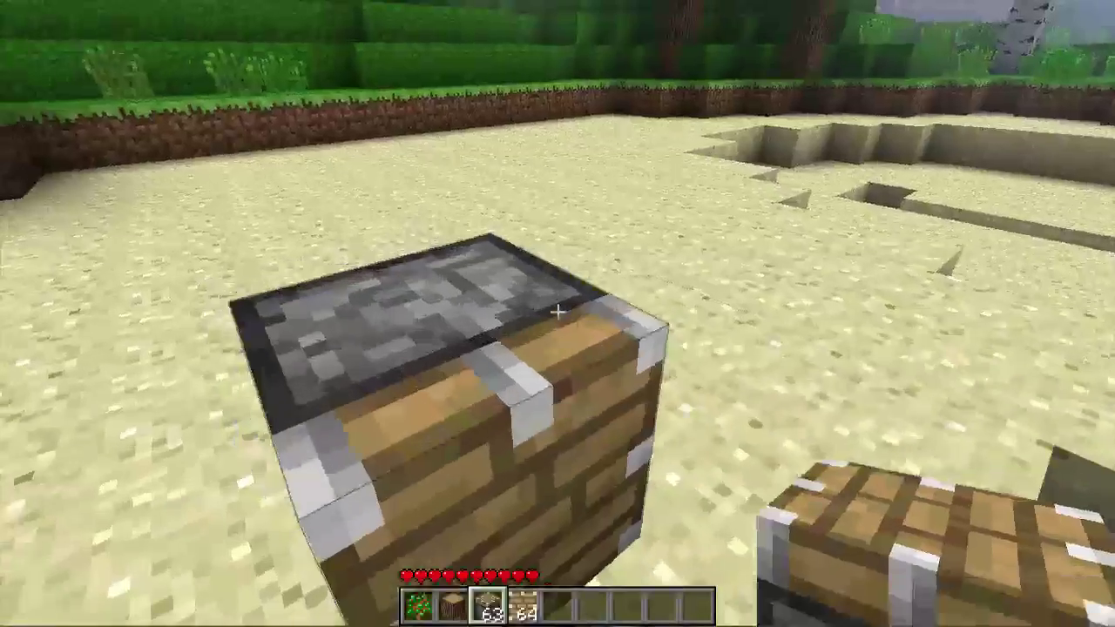
Take 64 redstone and 64 levers from TooManyItems, and place the wood block directly in front of the piston.
key(e)
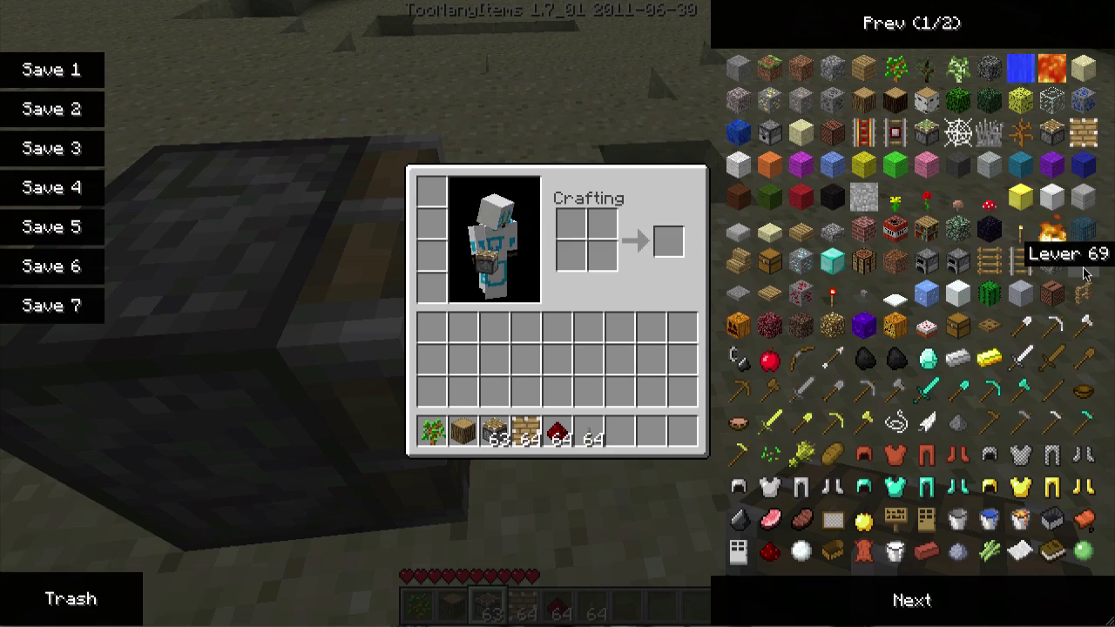
key(e)
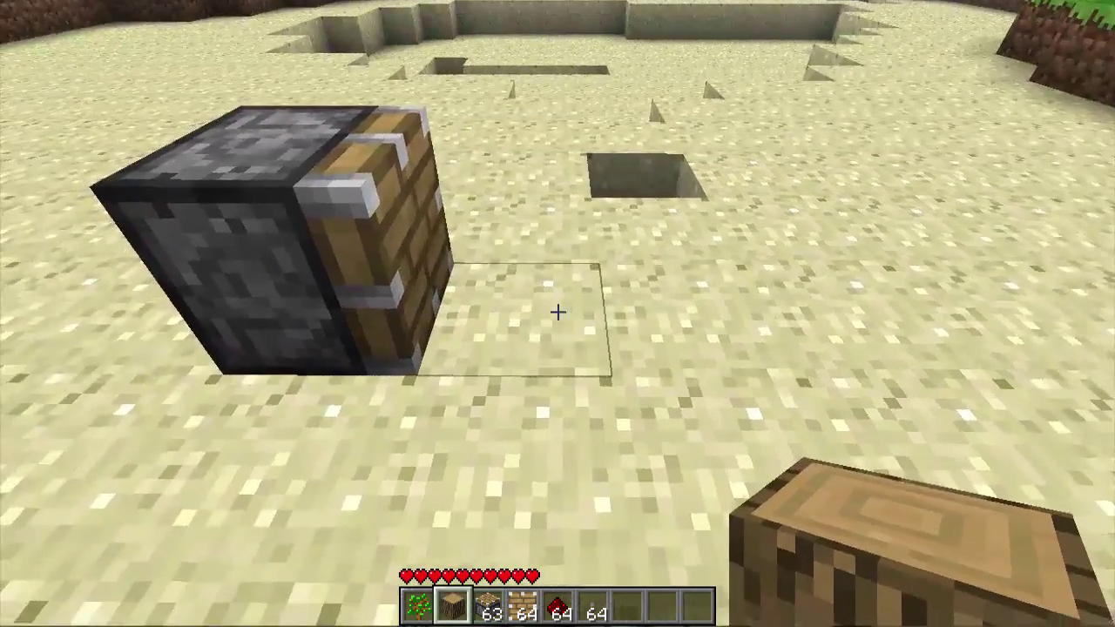
right_click(558, 312)
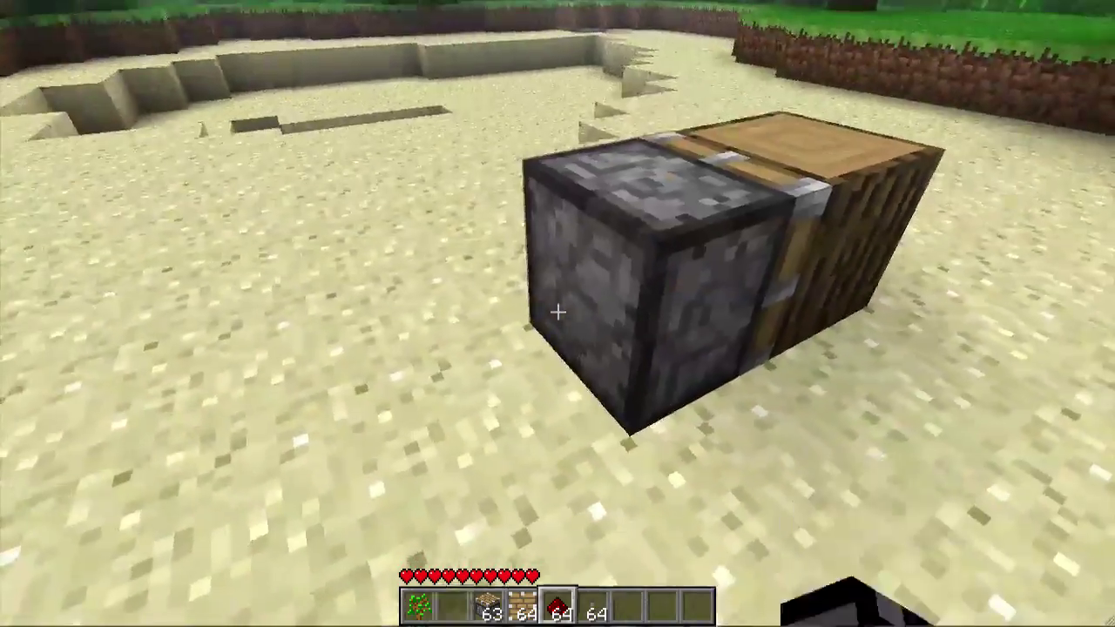
Lay a winding trail of five redstone dust across the sand from the back of the piston.
key(5)
right_click(557, 311)
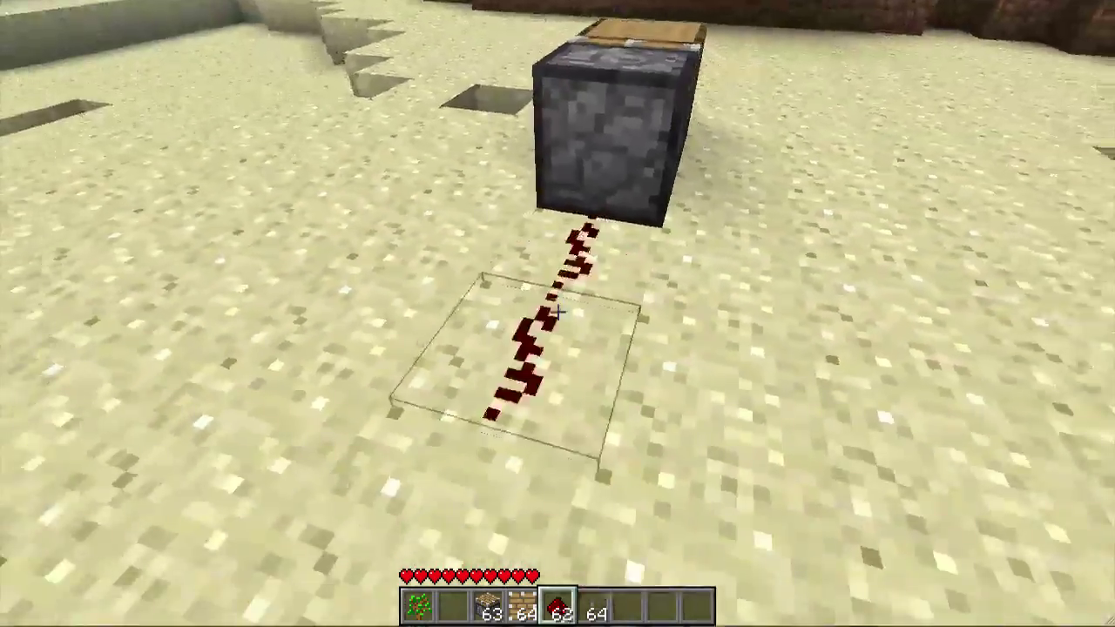
key(s)
right_click(557, 311)
right_click(557, 312)
right_click(558, 312)
Place a lever at the end of the redstone trail and switch it on and off to test the piston.
key(6)
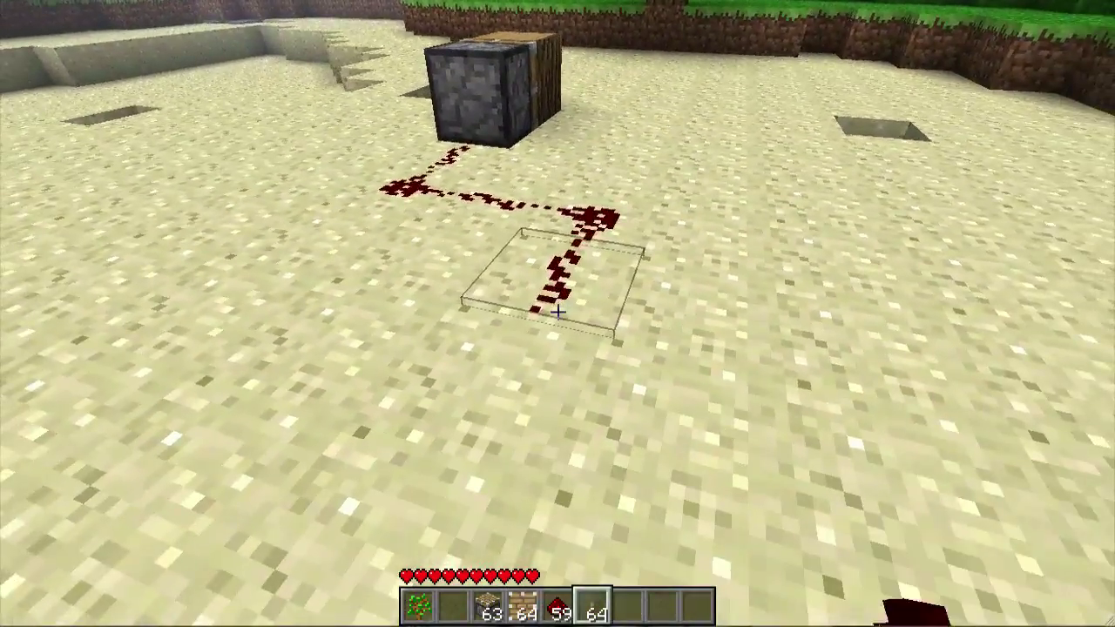
right_click(557, 312)
right_click(557, 312)
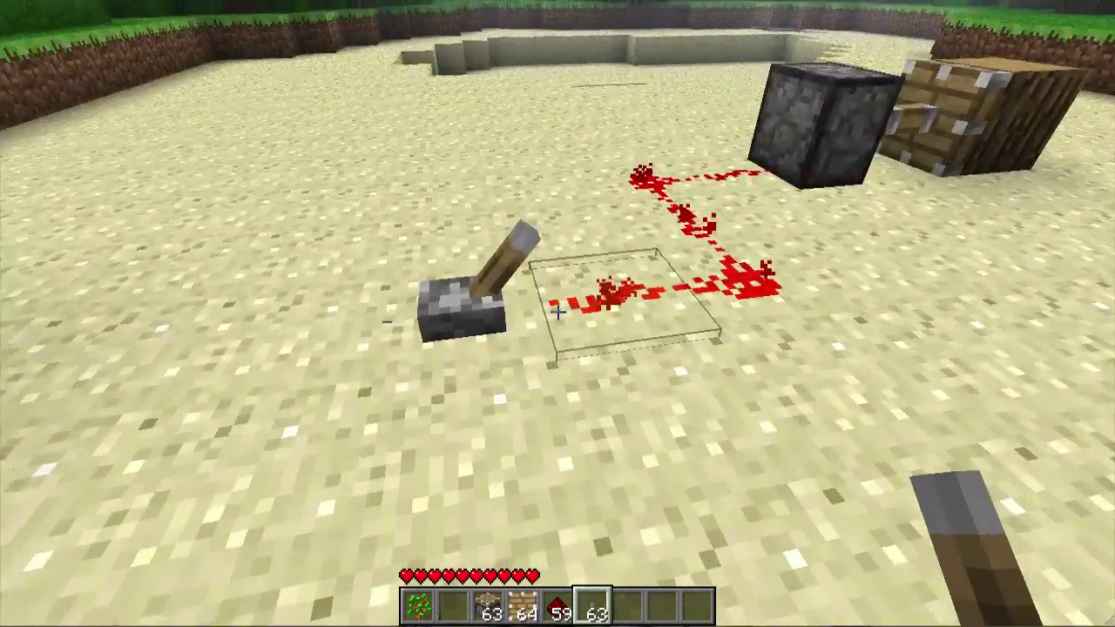
right_click(557, 312)
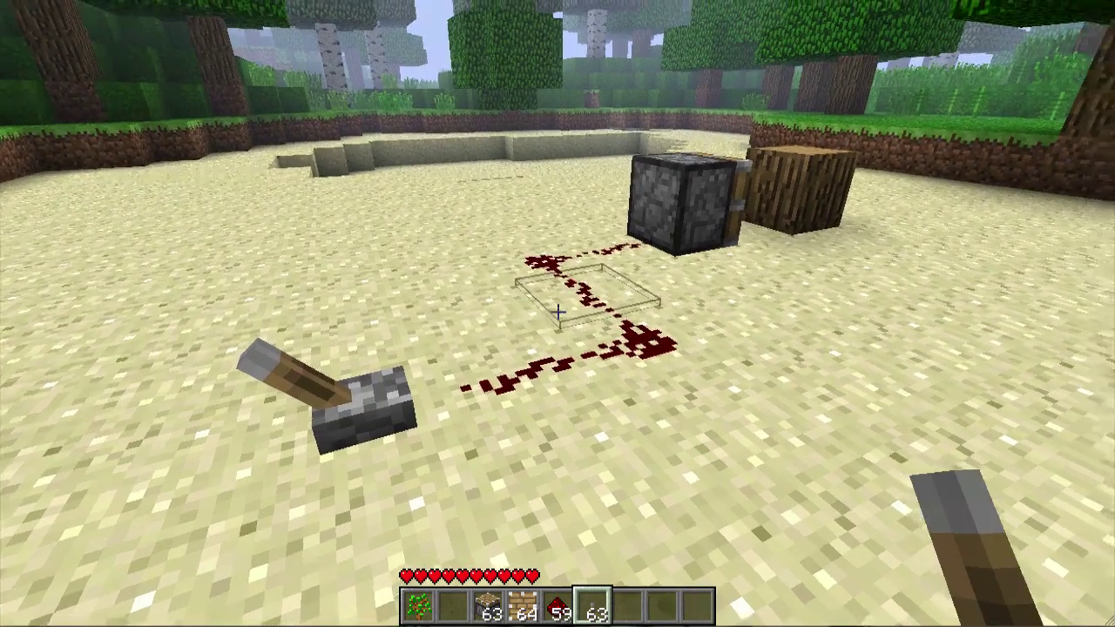
Take 64 of Sticky Piston 29 from TooManyItems and place one on the sand against the wood block.
key(5)
key(e)
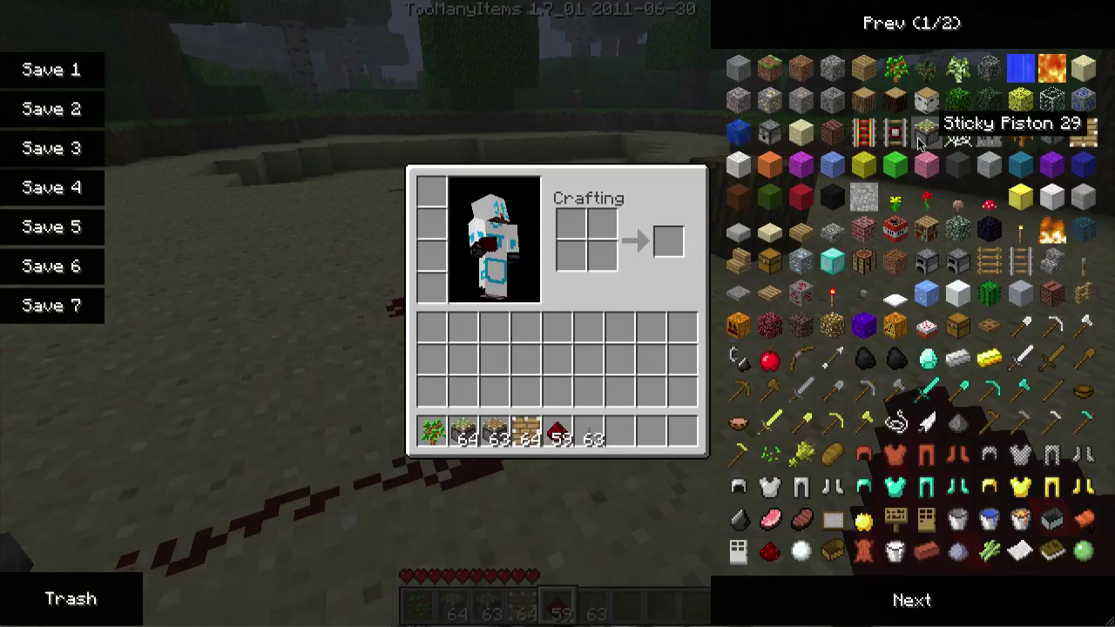
key(e)
scroll(558, 312, up, 3)
key(w)
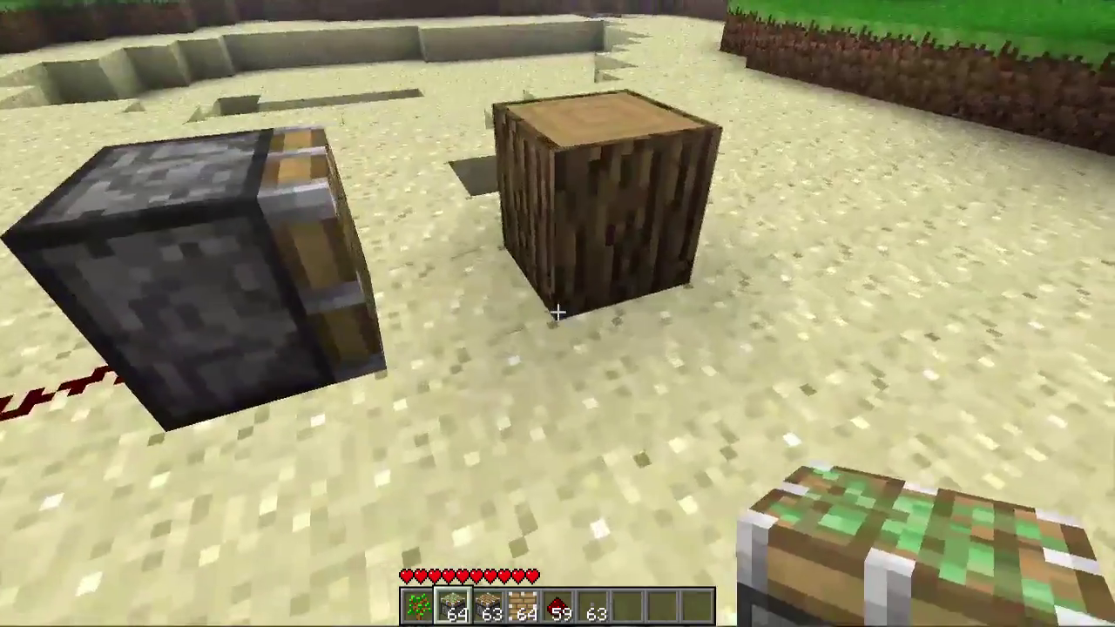
right_click(557, 312)
Lay a winding trail of four redstone dust across the sand from the sticky piston.
key(5)
right_click(557, 312)
right_click(558, 312)
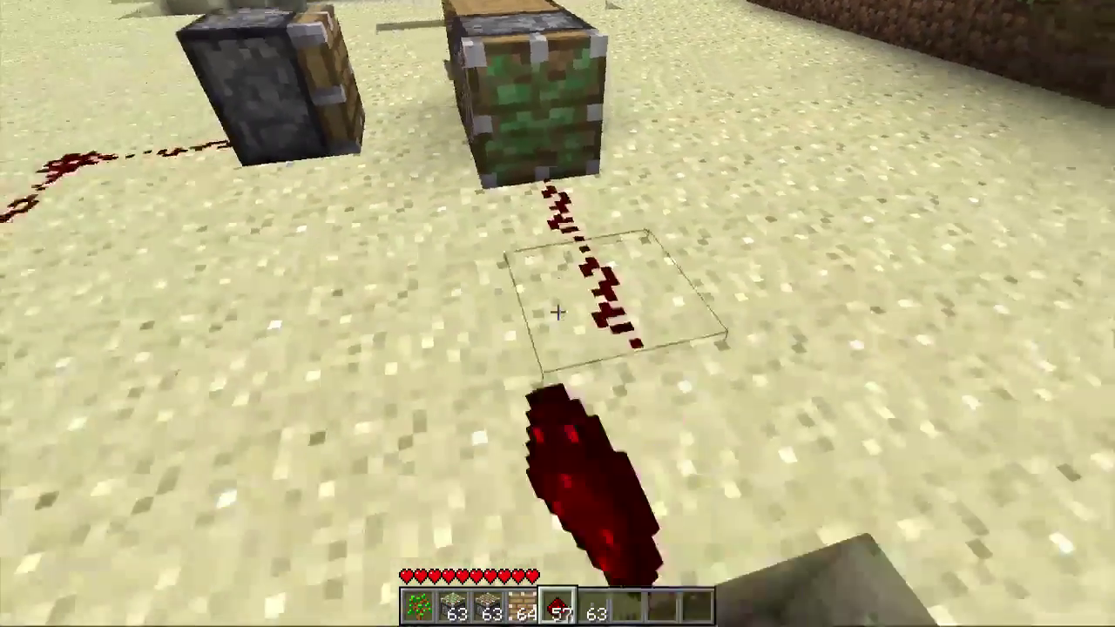
key(s)
right_click(557, 311)
right_click(557, 312)
Place a lever at the end of the sticky piston's redstone trail and flip it to test the circuit.
scroll(558, 312, down, 1)
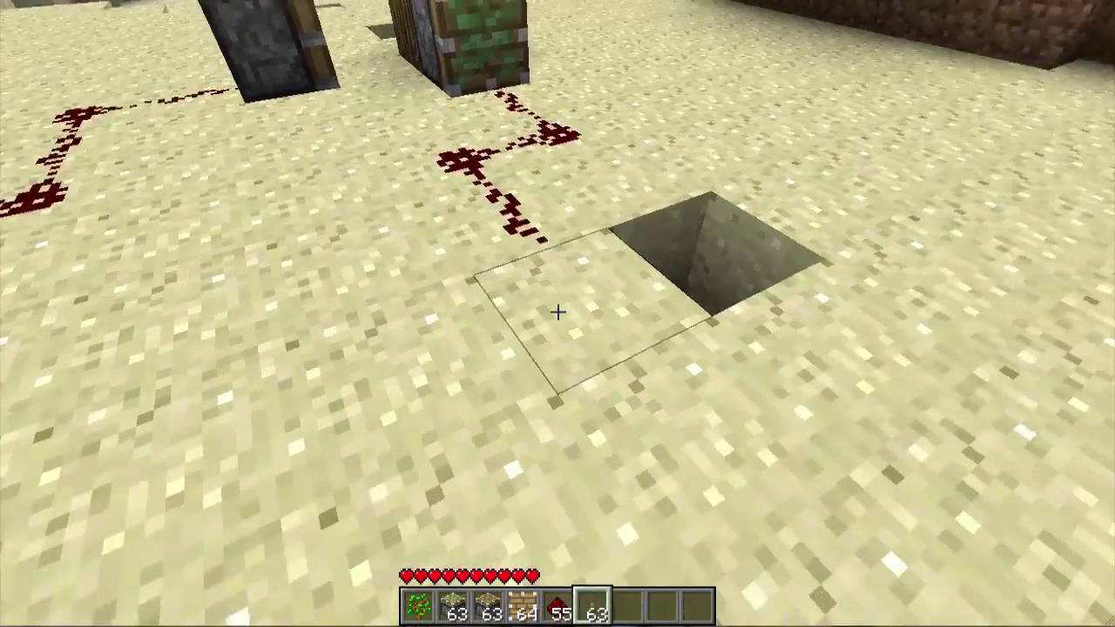
right_click(557, 312)
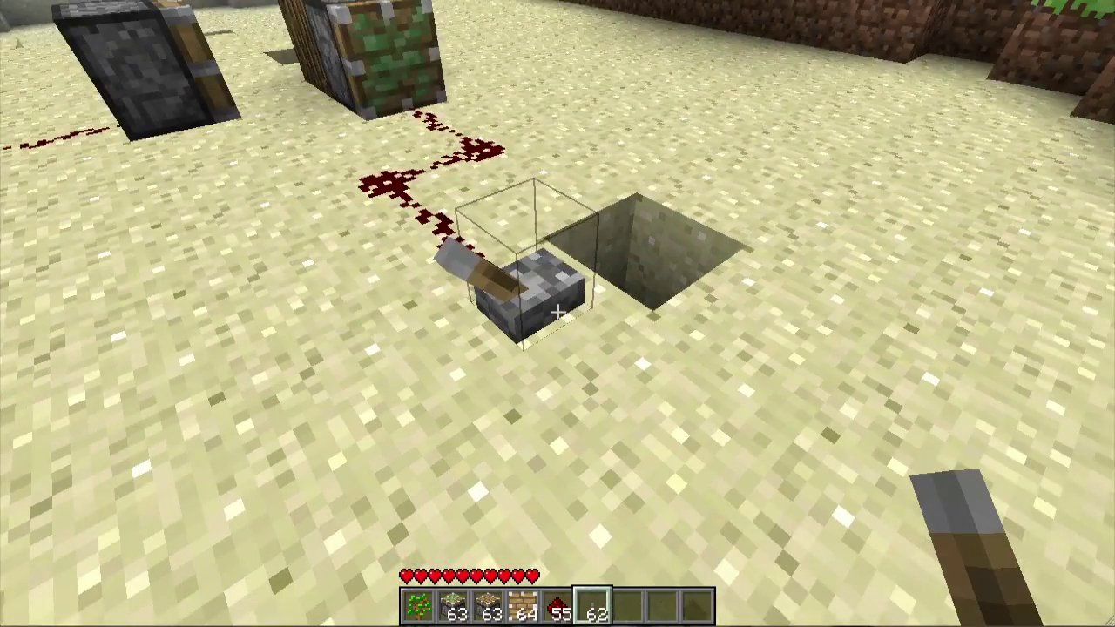
right_click(557, 312)
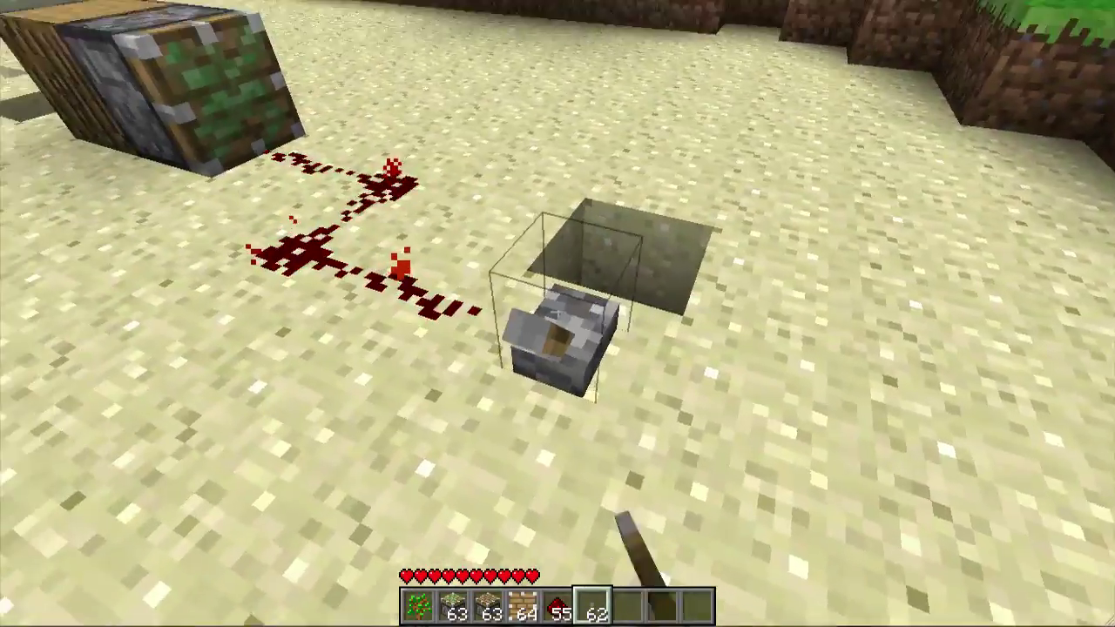
Break and collect the wood block beside the piston, and clear the old redstone dust in front of the sticky piston.
key(w)
click(557, 312)
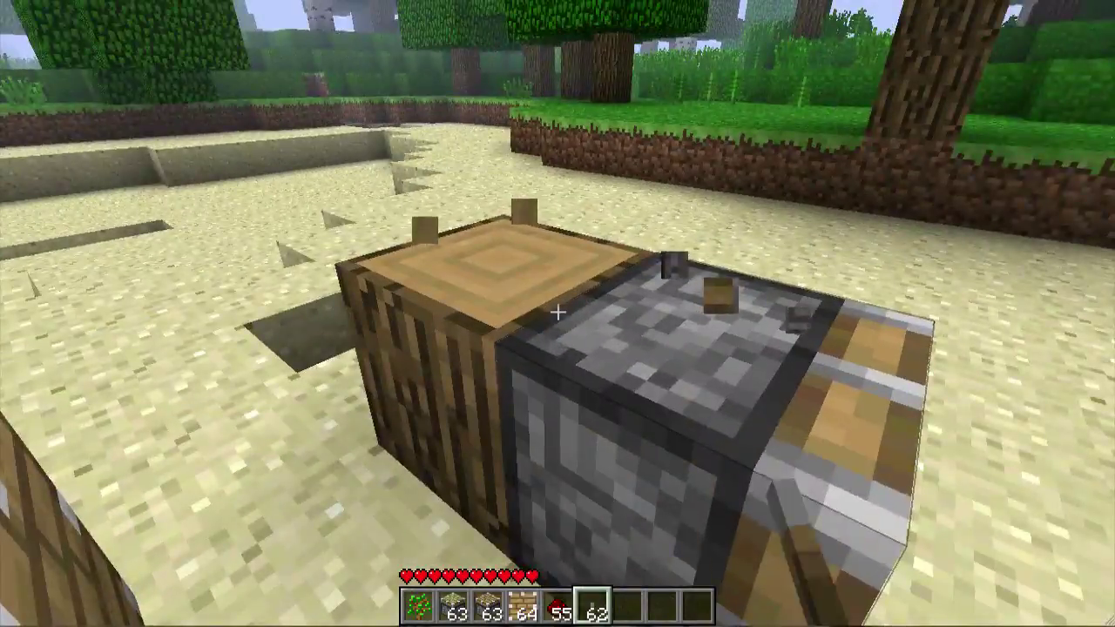
key(a)
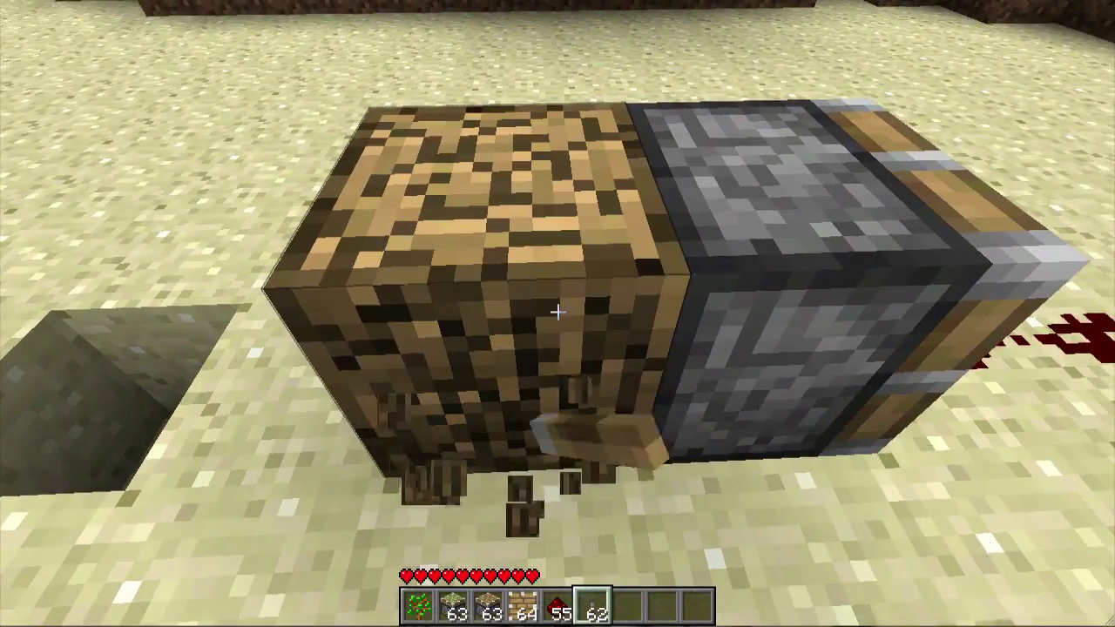
drag(558, 311, 557, 312)
key(d)
click(557, 312)
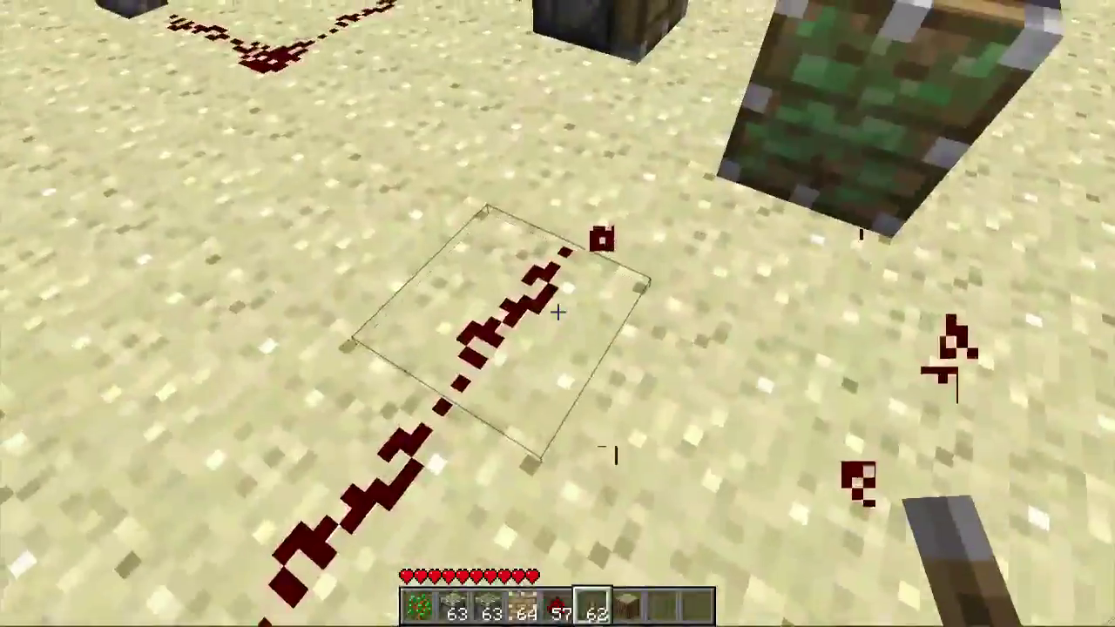
Lay six redstone dust across the sand from the sticky piston to the existing lever and flip the lever.
scroll(557, 312, up, 1)
right_click(558, 312)
right_click(558, 312)
right_click(558, 312)
right_click(558, 311)
right_click(558, 312)
right_click(557, 312)
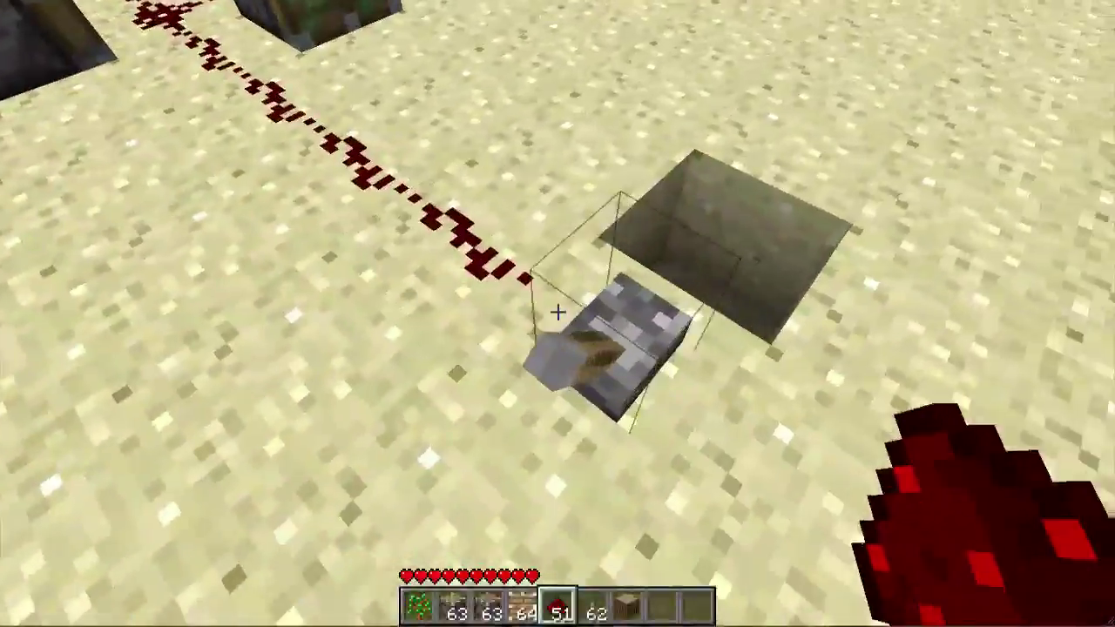
right_click(558, 311)
right_click(557, 311)
Break the redstone dust in front of the sticky piston.
key(w)
click(558, 312)
click(557, 311)
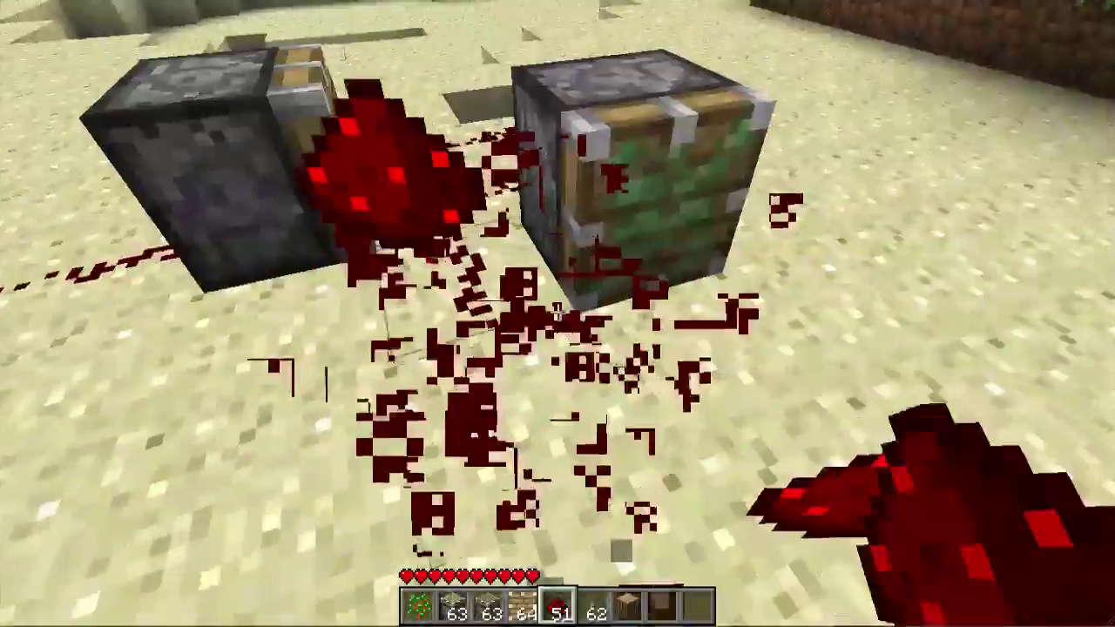
click(558, 312)
click(557, 312)
click(557, 312)
click(558, 312)
Lay a winding redstone trail from the back of the sticky piston and place a new lever at its end.
key(s)
right_click(557, 311)
key(a)
right_click(557, 312)
right_click(558, 311)
scroll(558, 312, down, 1)
right_click(557, 312)
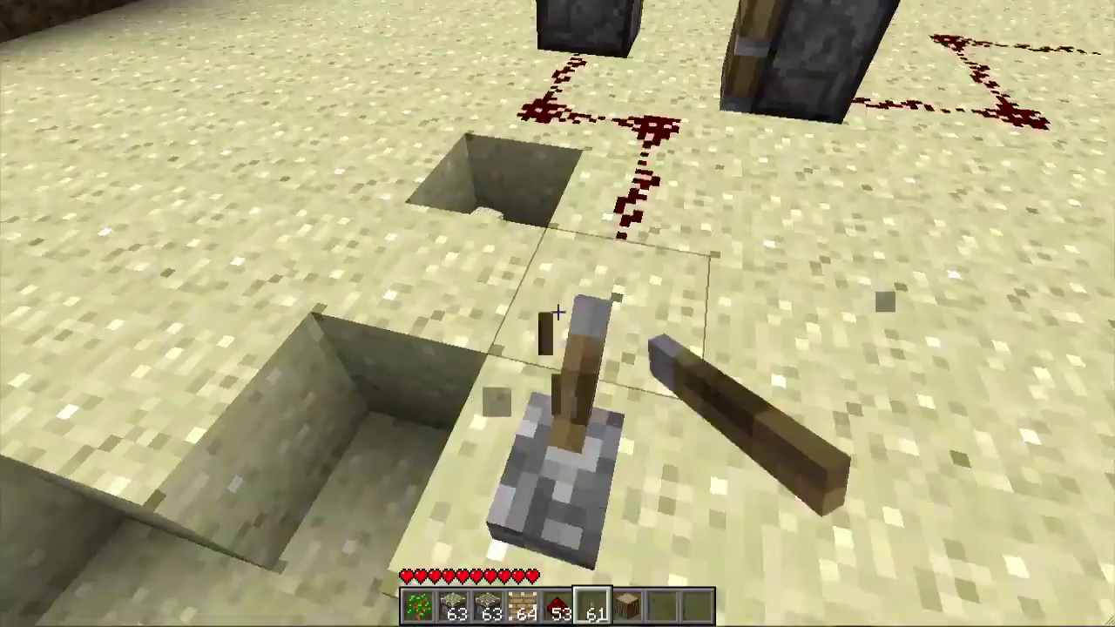
scroll(557, 312, up, 1)
right_click(557, 311)
Place the wood block on the sand directly in front of the sticky piston.
scroll(558, 312, down, 2)
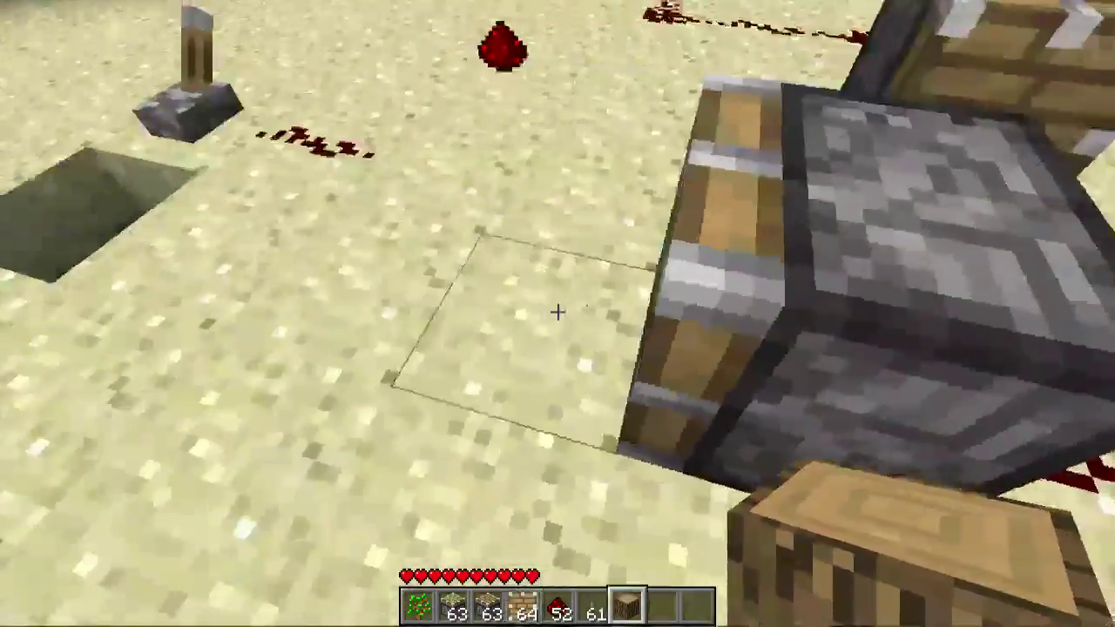
right_click(558, 311)
key(d)
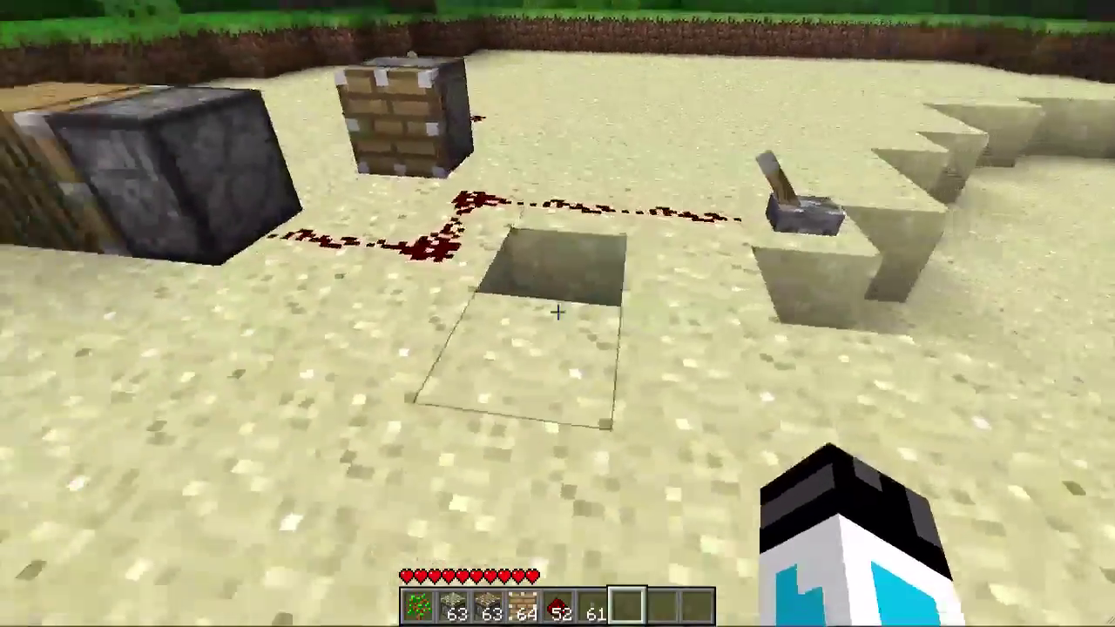
key(d)
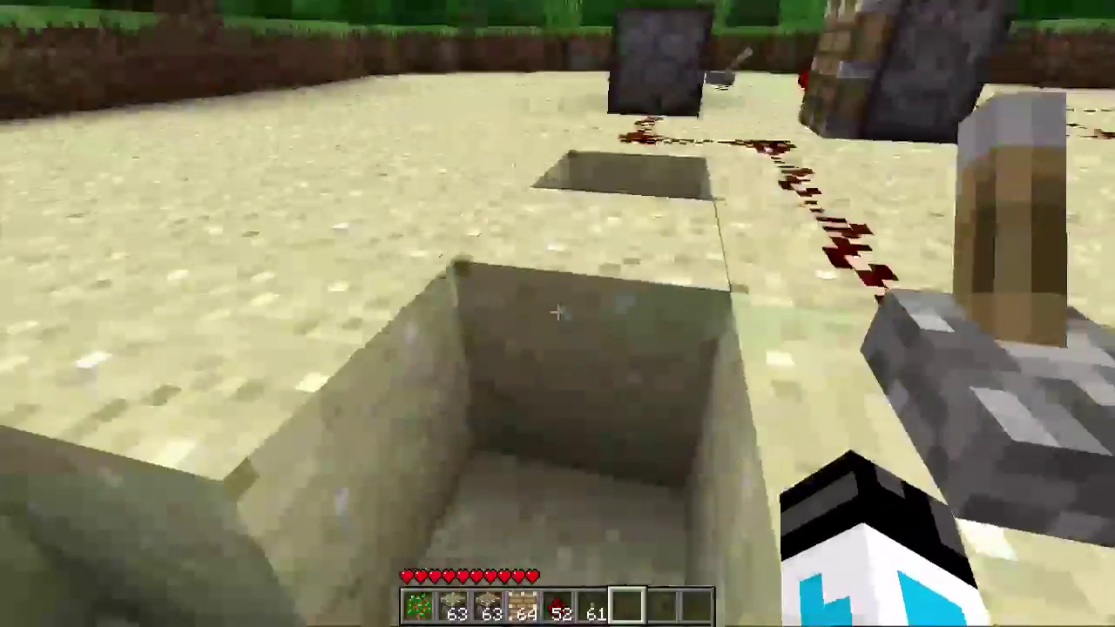
key(space)
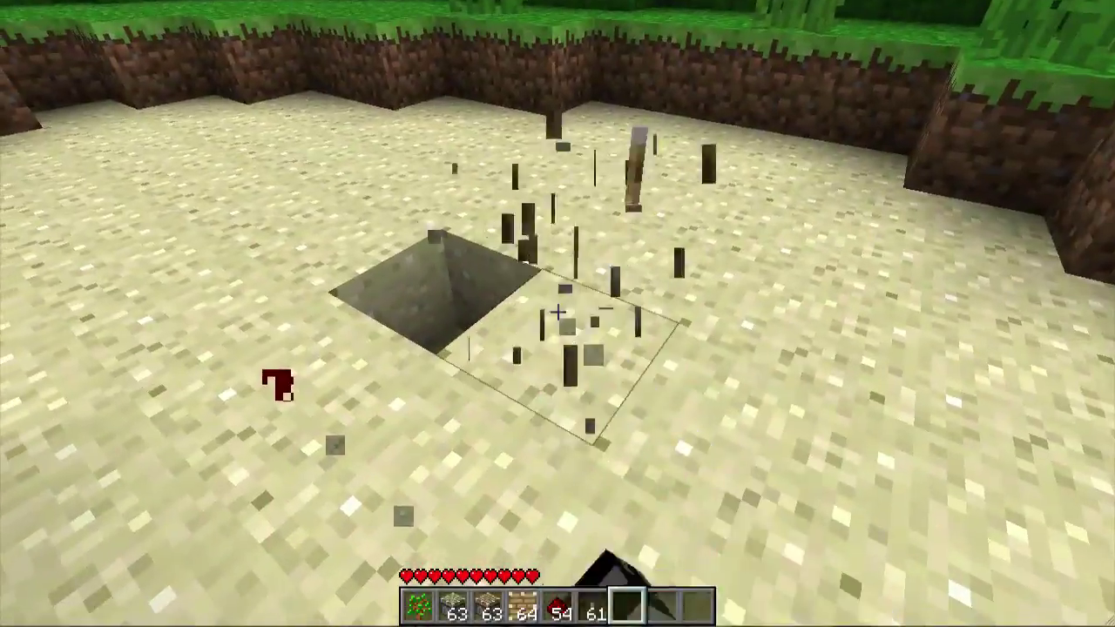
Break the leftover lever on the sand and flip the lever of the regular piston's circuit.
click(557, 312)
key(w)
key(a)
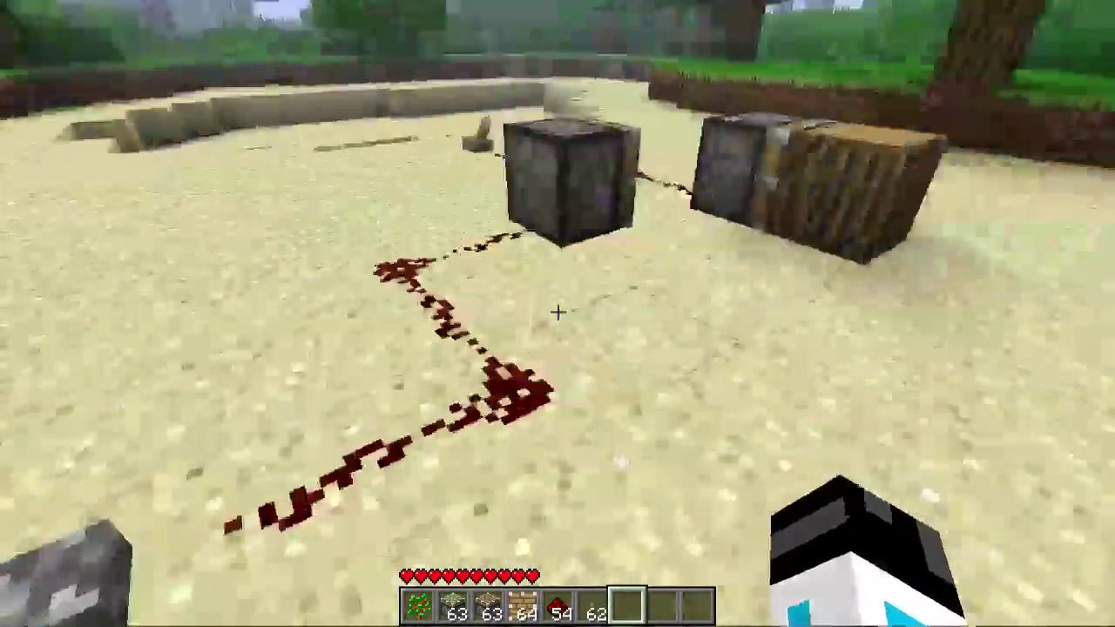
right_click(557, 311)
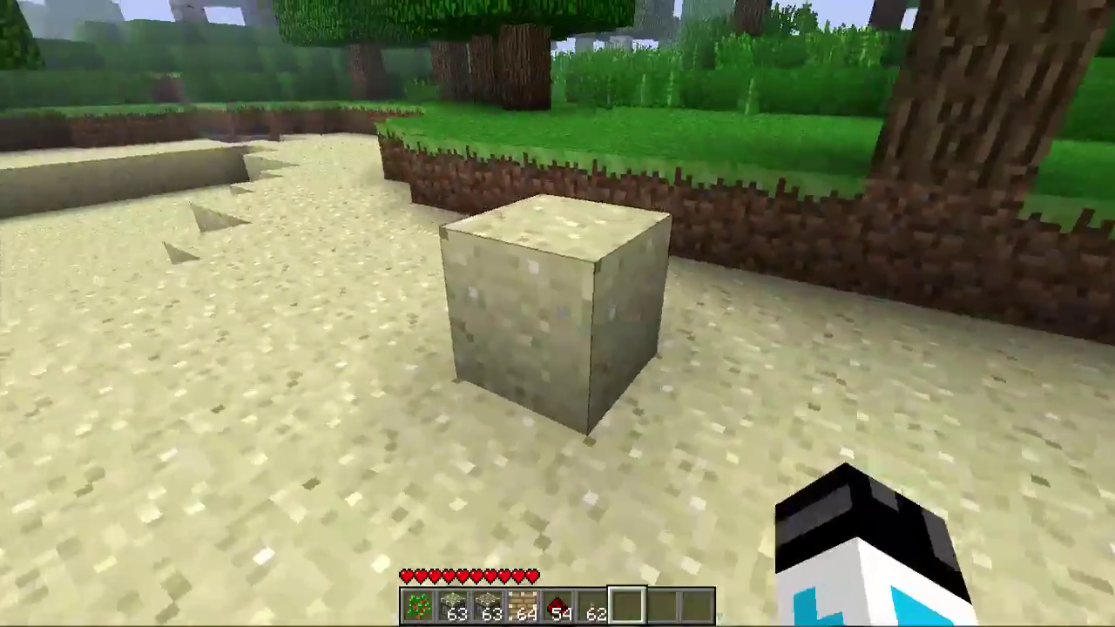
click(557, 312)
key(w)
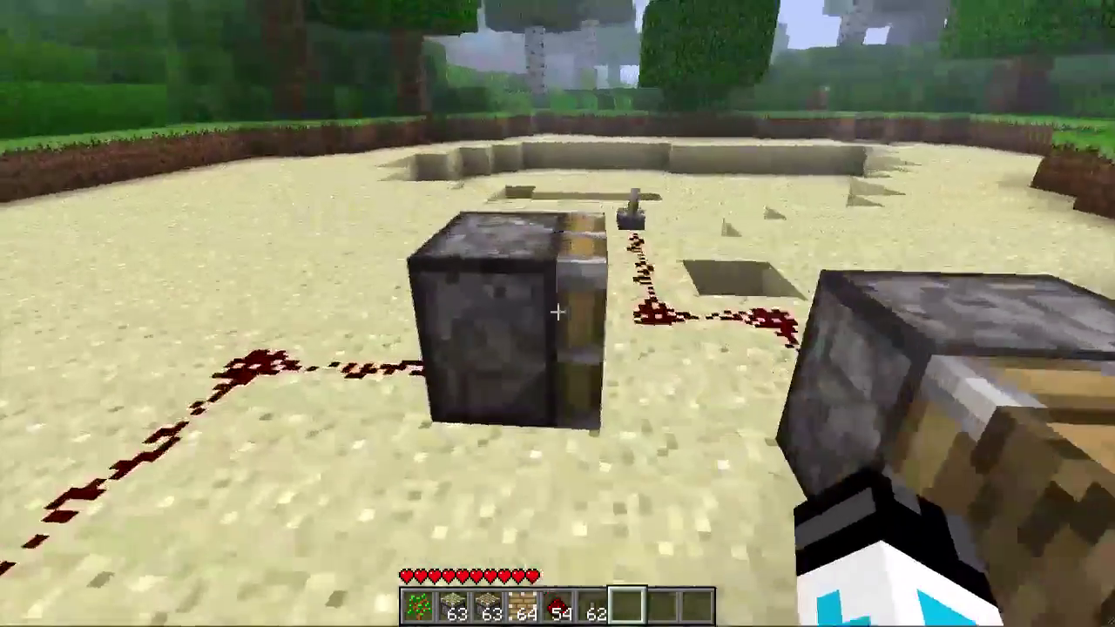
key(e)
key(e)
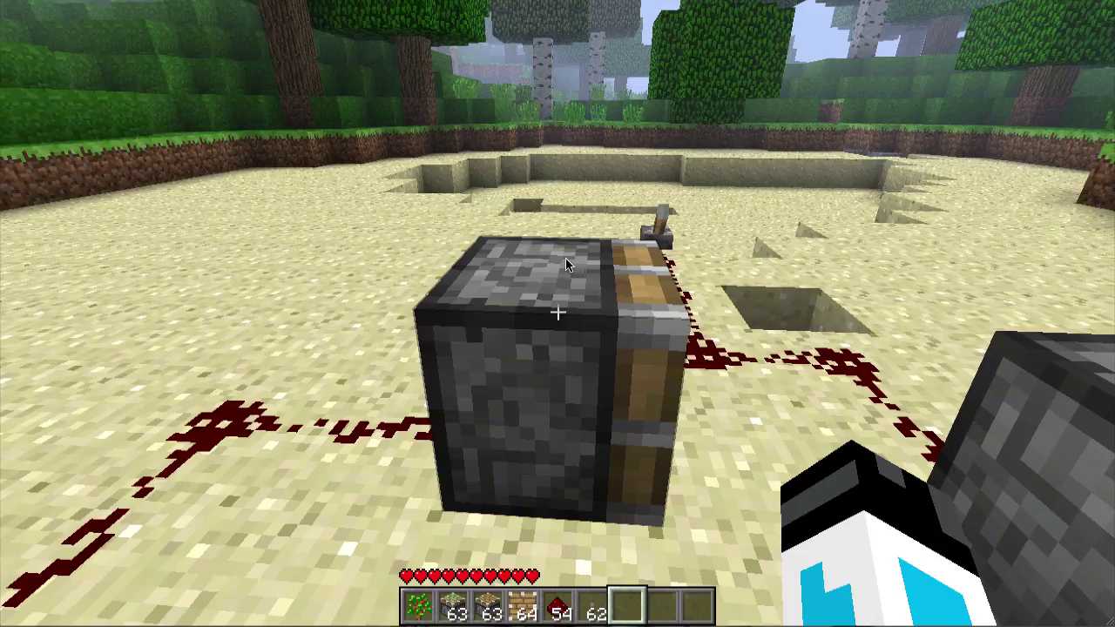
Take a crafting table from TooManyItems, place it on the sand and open it.
key(e)
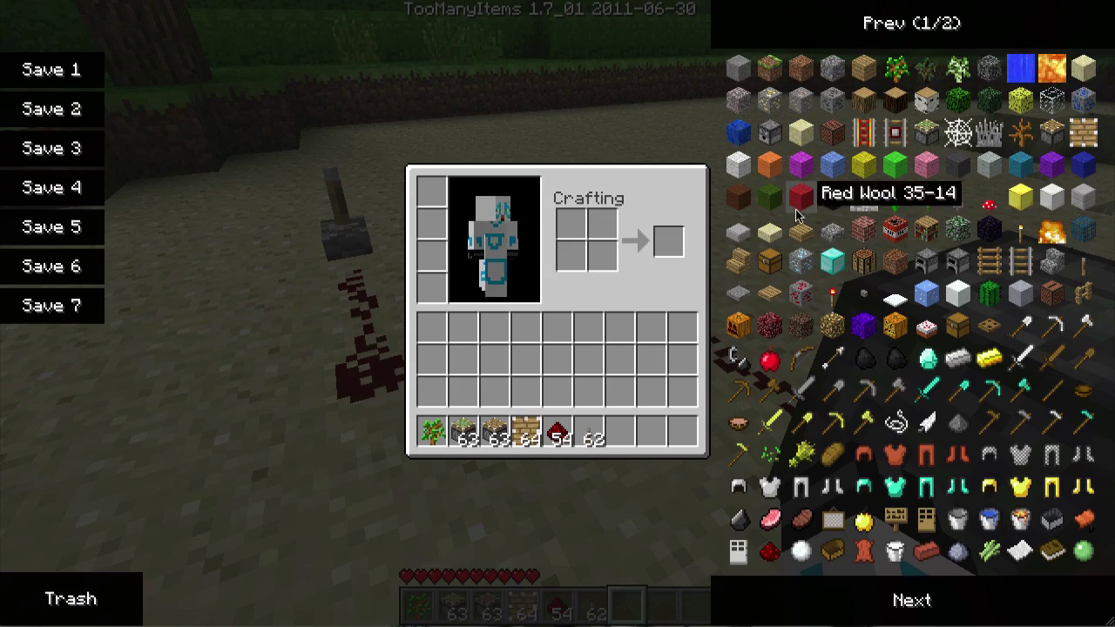
click(854, 261)
key(e)
right_click(558, 313)
right_click(557, 314)
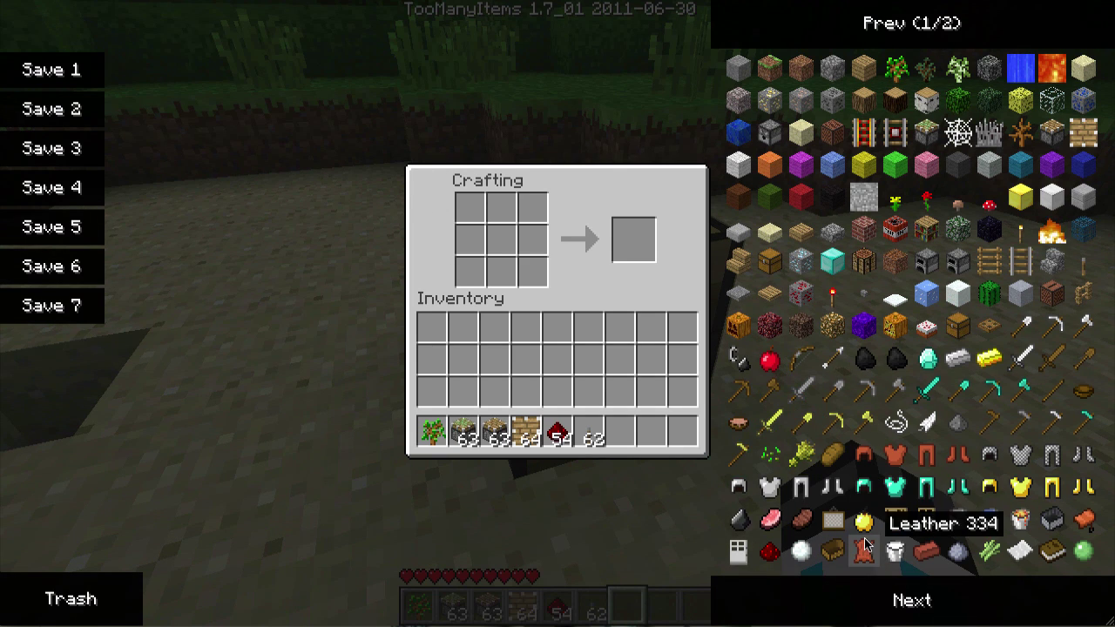
Fill the crafting grid with a top row of wooden planks, an iron ingot in the centre, redstone below it and cobblestone on both sides.
click(864, 69)
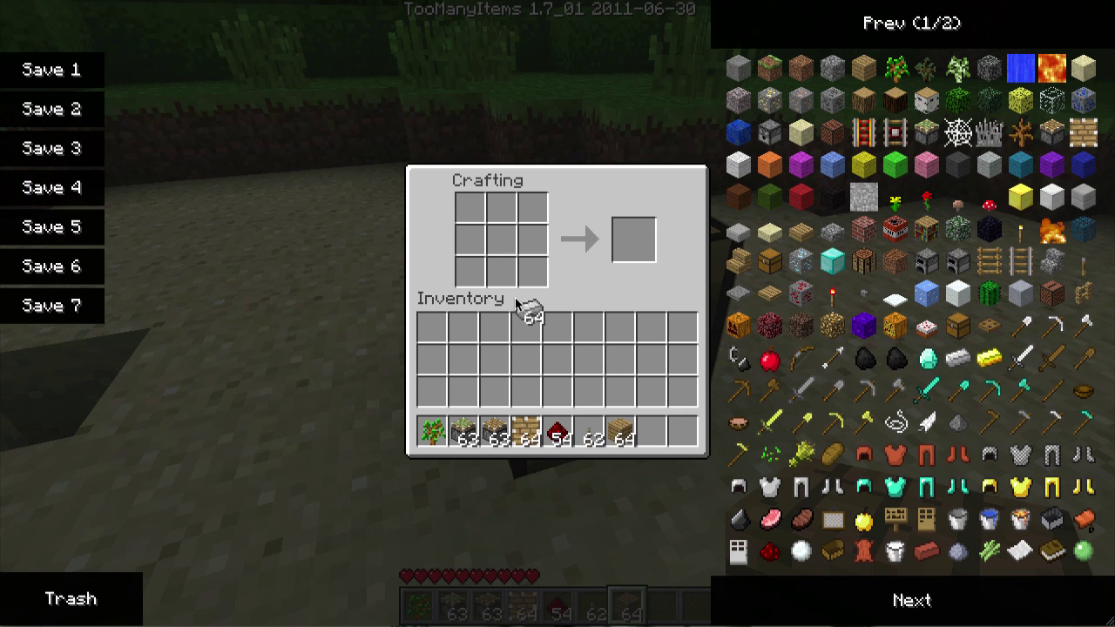
click(588, 395)
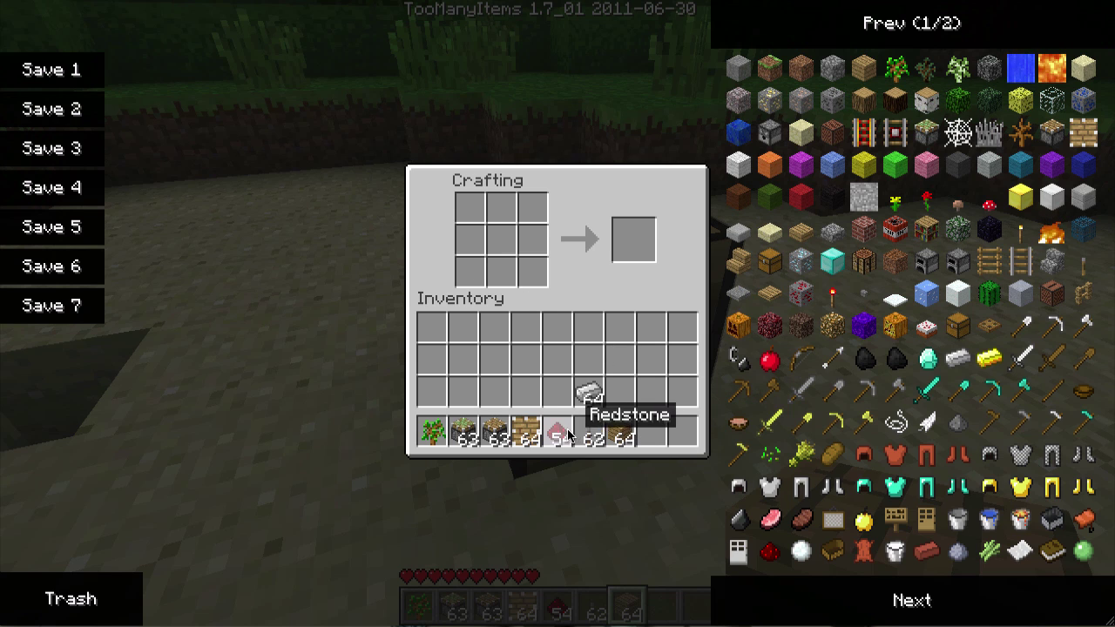
click(625, 432)
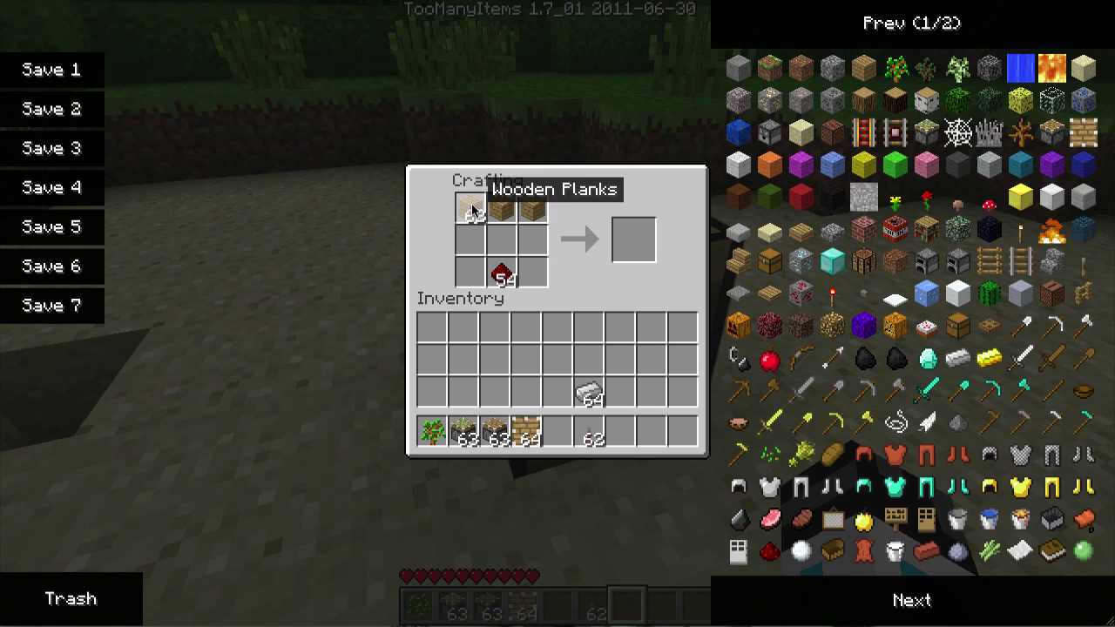
click(828, 71)
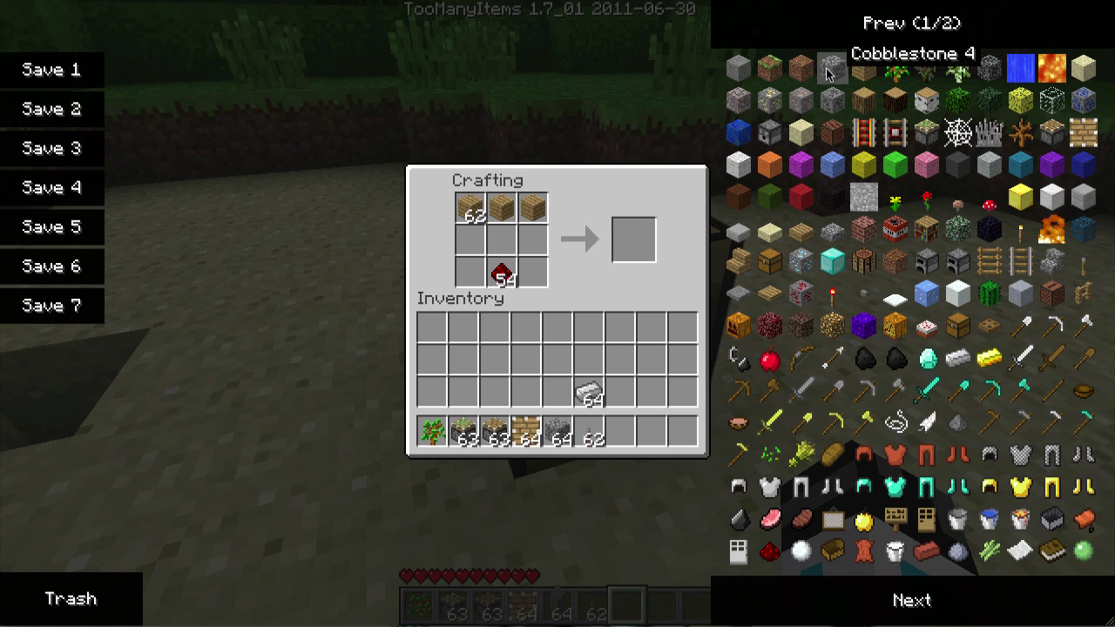
click(548, 423)
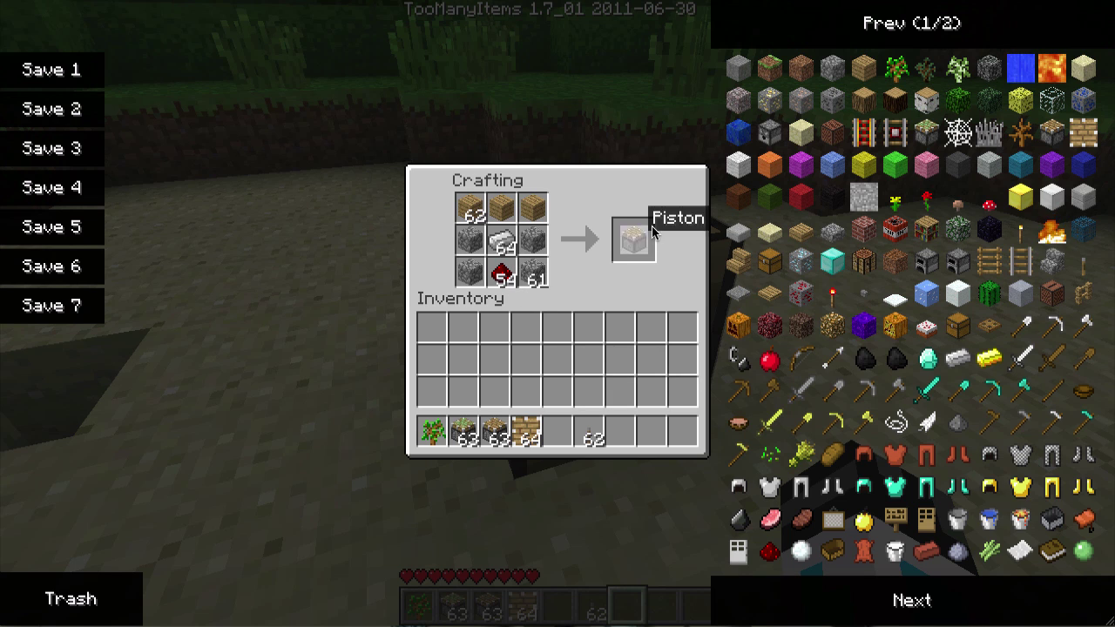
Craft the piston and clear the leftover materials from the crafting grid.
shift+click(646, 237)
shift+click(470, 209)
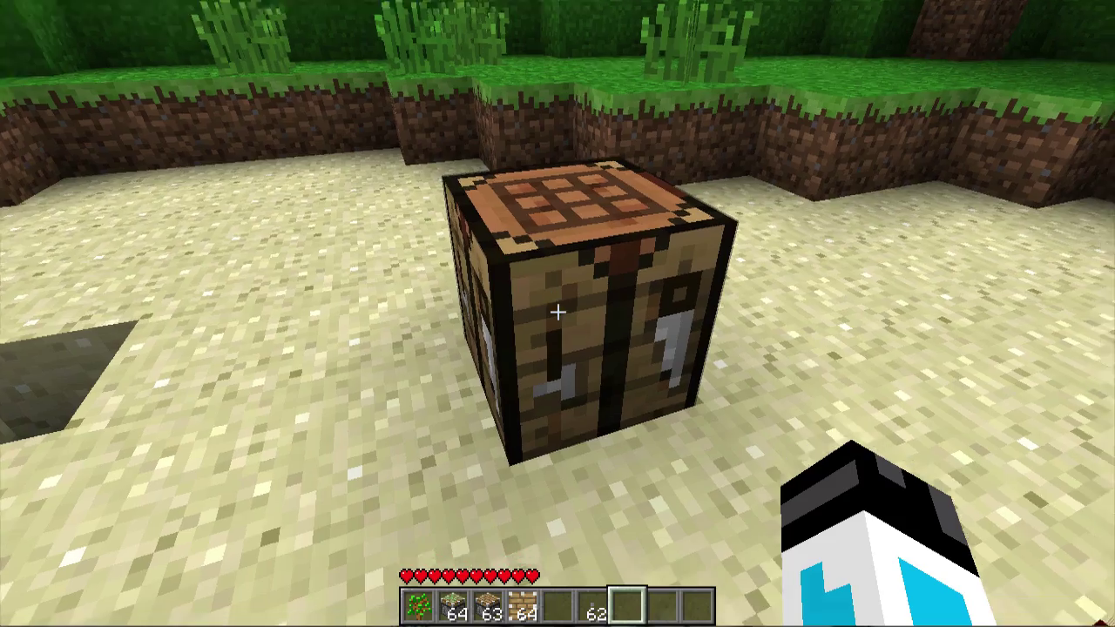
key(e)
key(e)
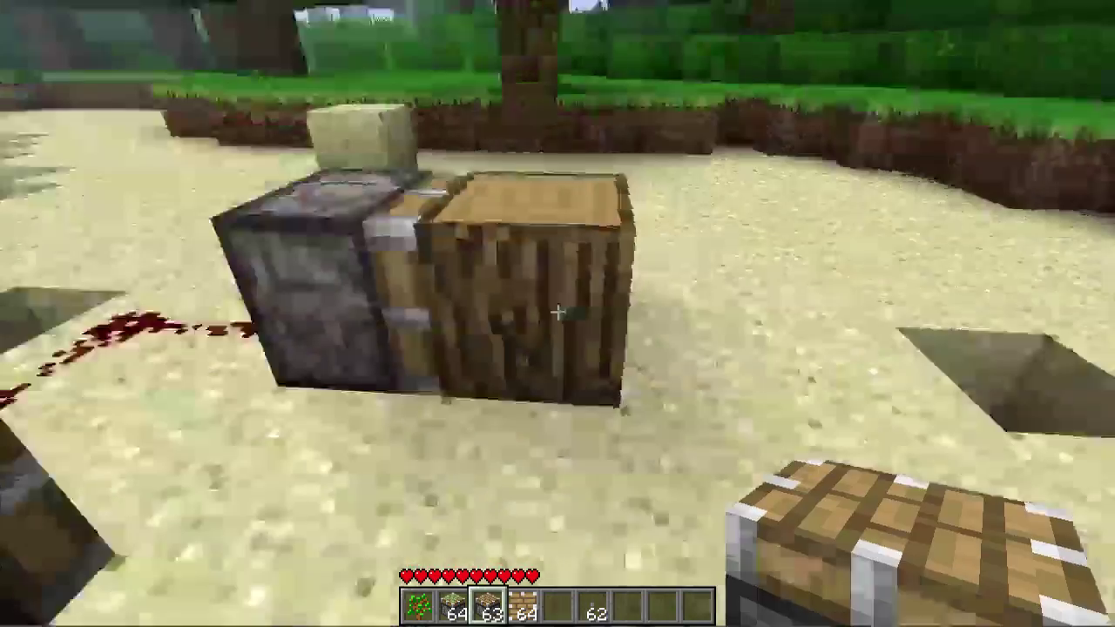
Break and collect the wood block and the sticky piston attached to it.
key(2)
click(557, 314)
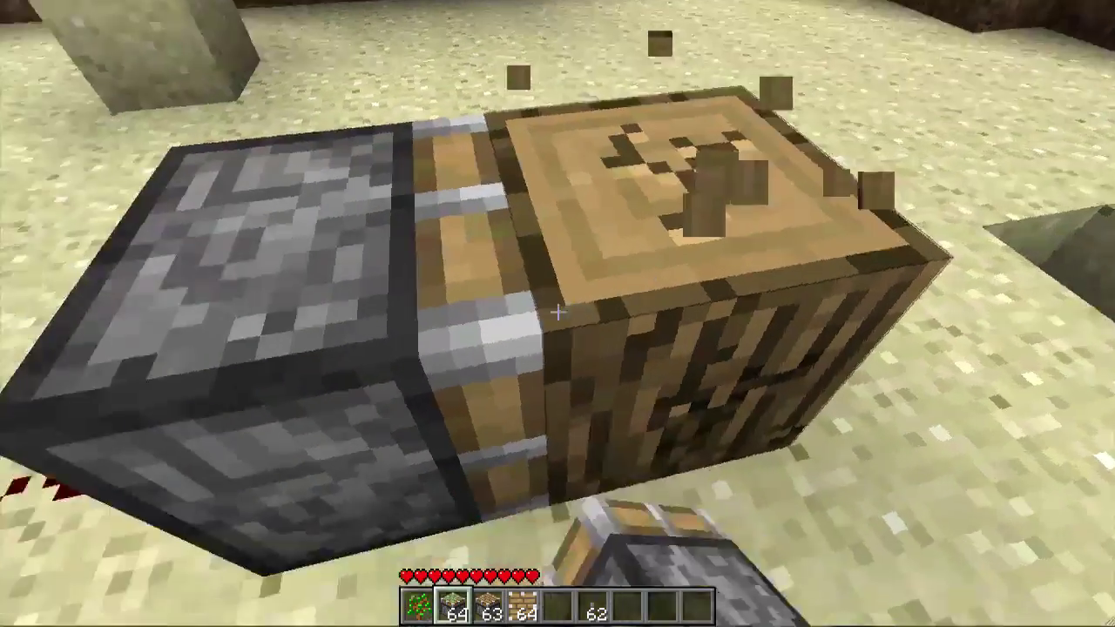
drag(558, 314, 557, 314)
Turn on flying, rise above the trees and fly forward over the forest.
key(f)
key(space)
key(w)
key(w)
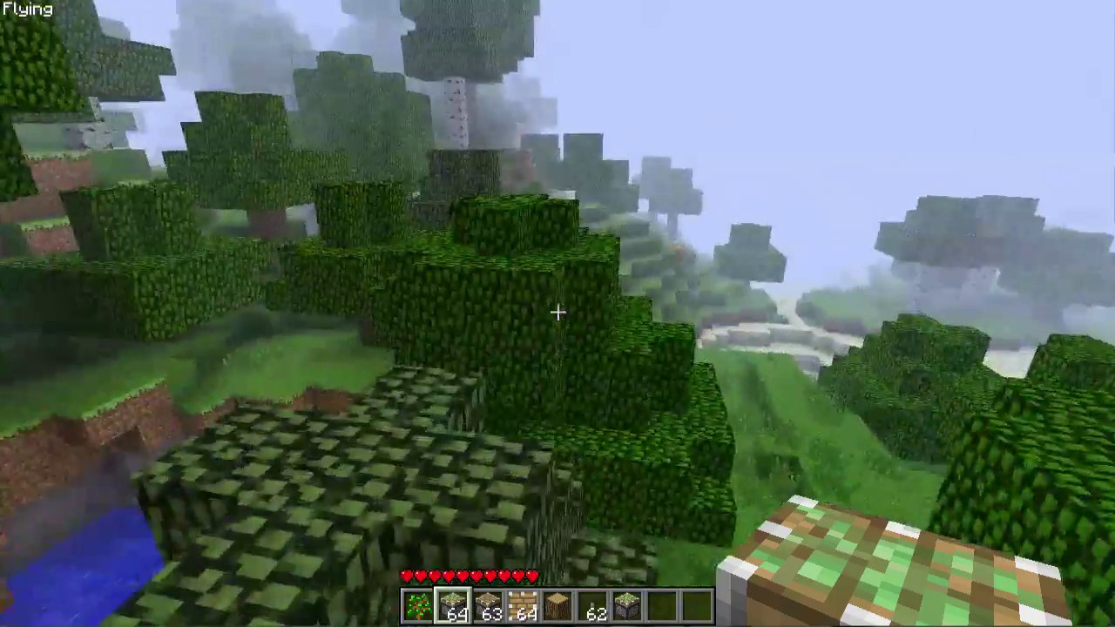
key(w)
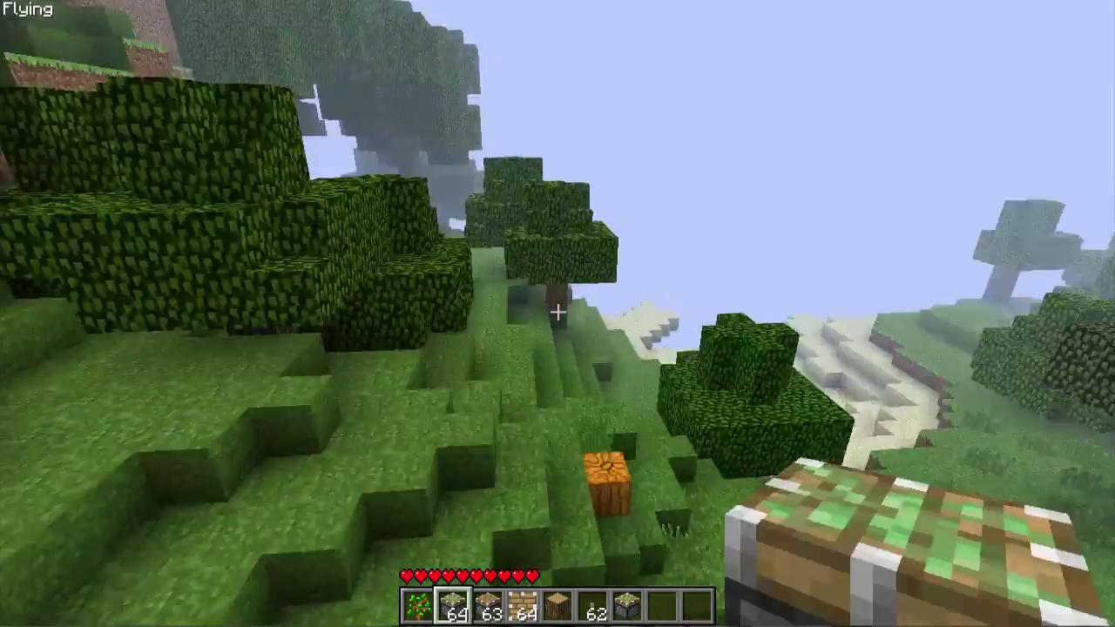